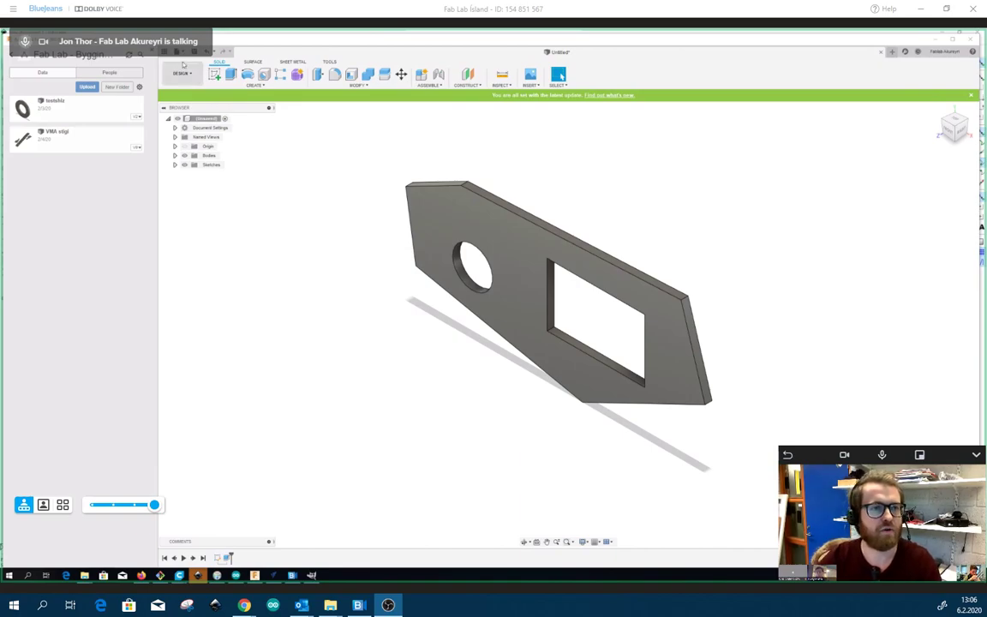
Create a new blank design and close the old plate design without saving it
click(152, 54)
click(894, 53)
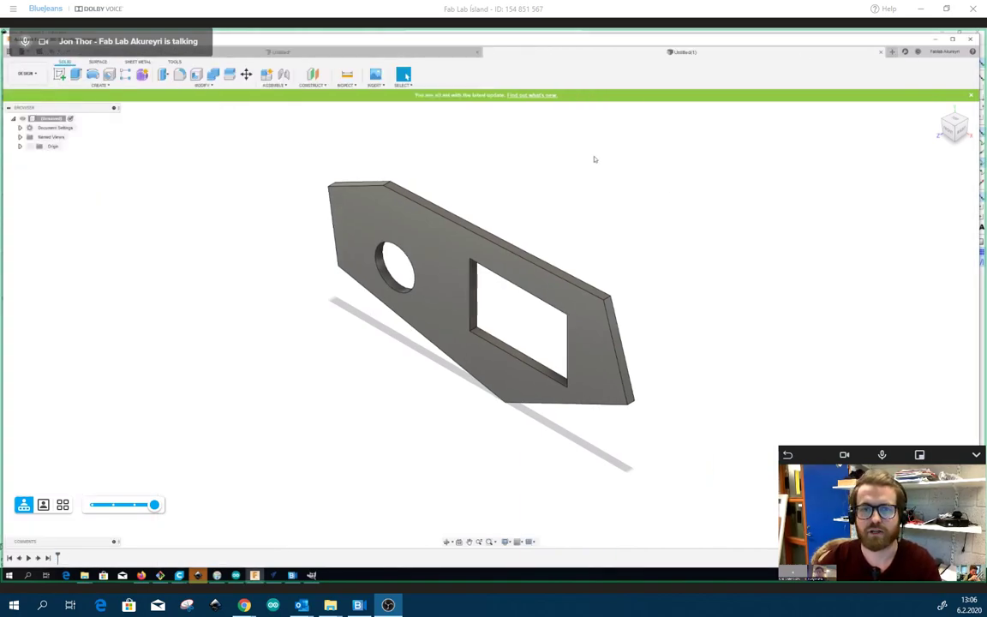
click(478, 53)
click(490, 317)
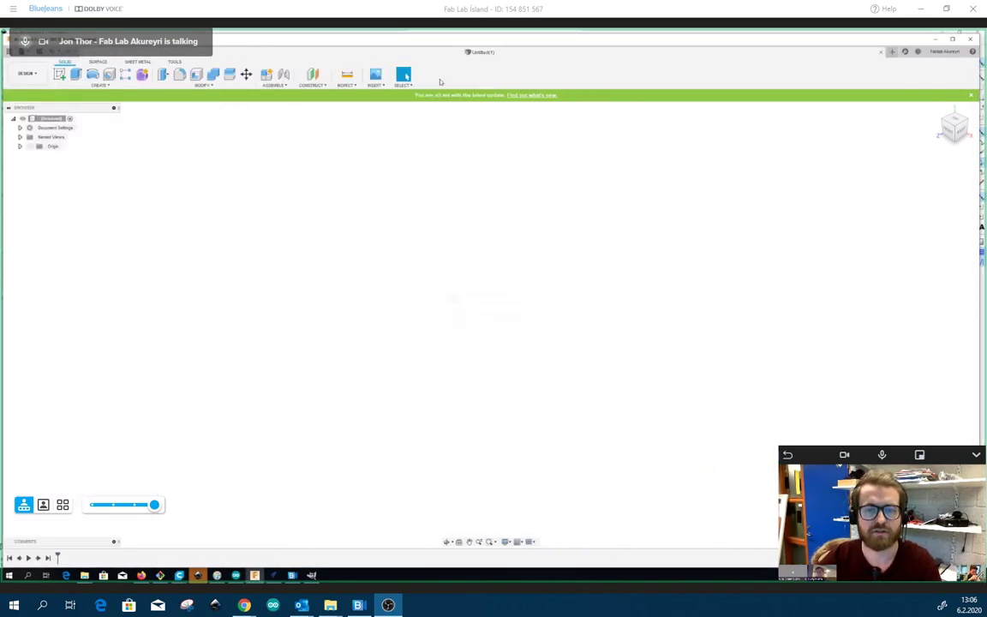
Browse the list of all projects and look into the Hidden Forces project's files
click(10, 55)
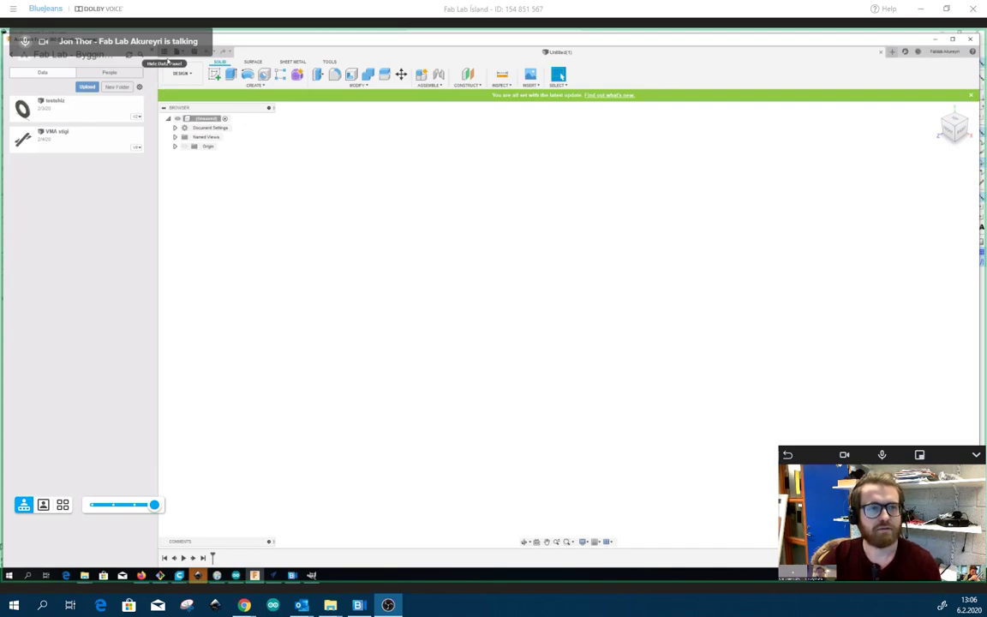
click(19, 54)
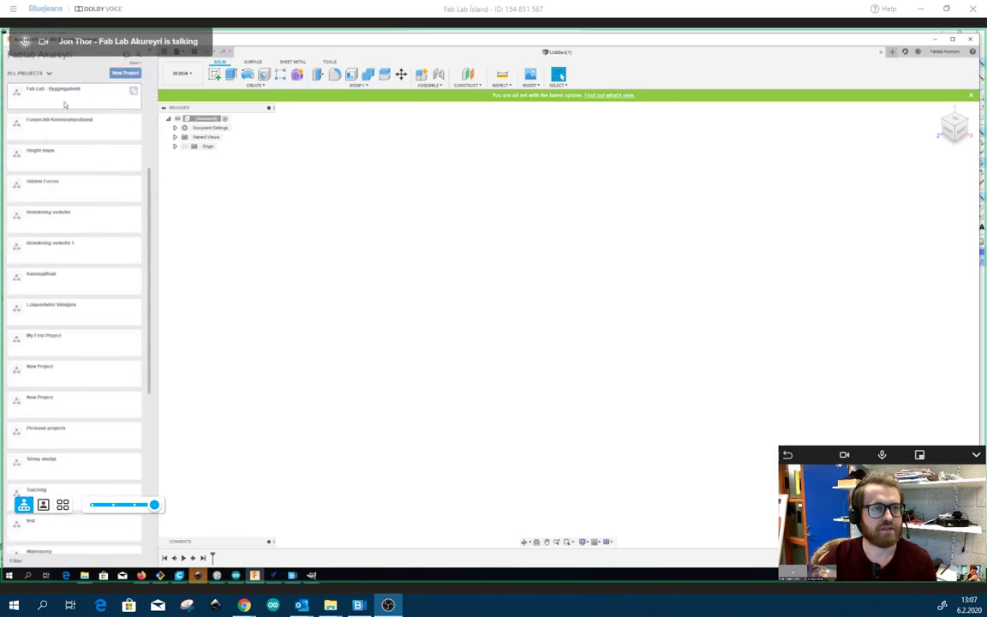
scroll(74, 205, down, 5)
scroll(88, 300, up, 5)
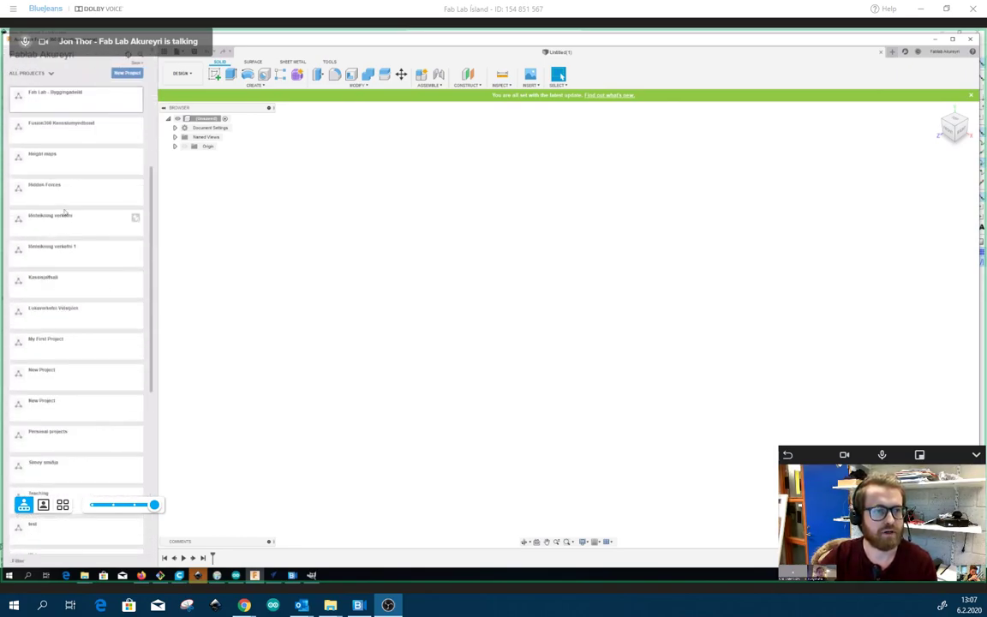
click(84, 194)
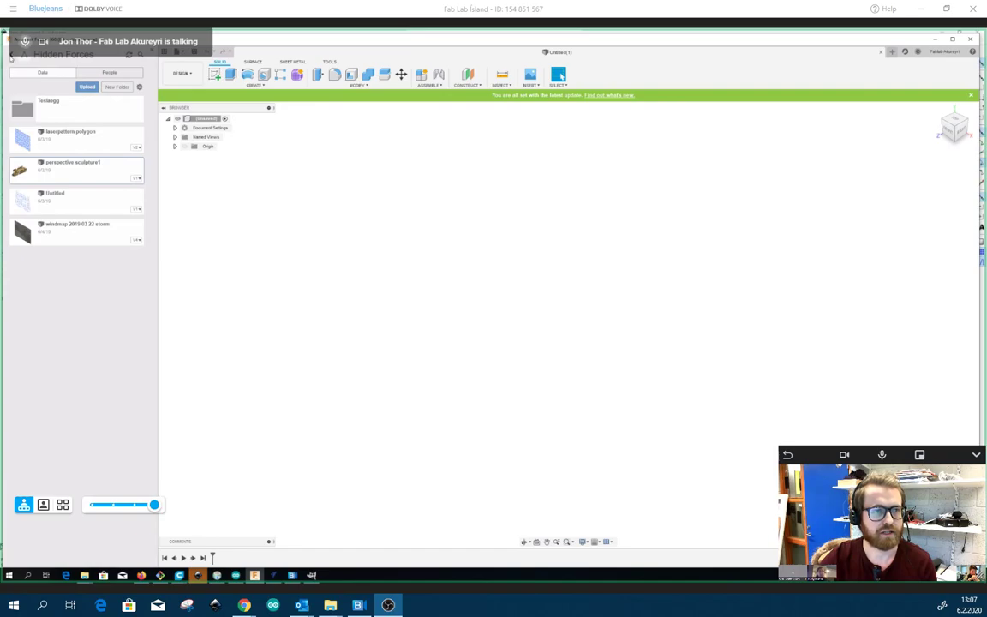
click(11, 55)
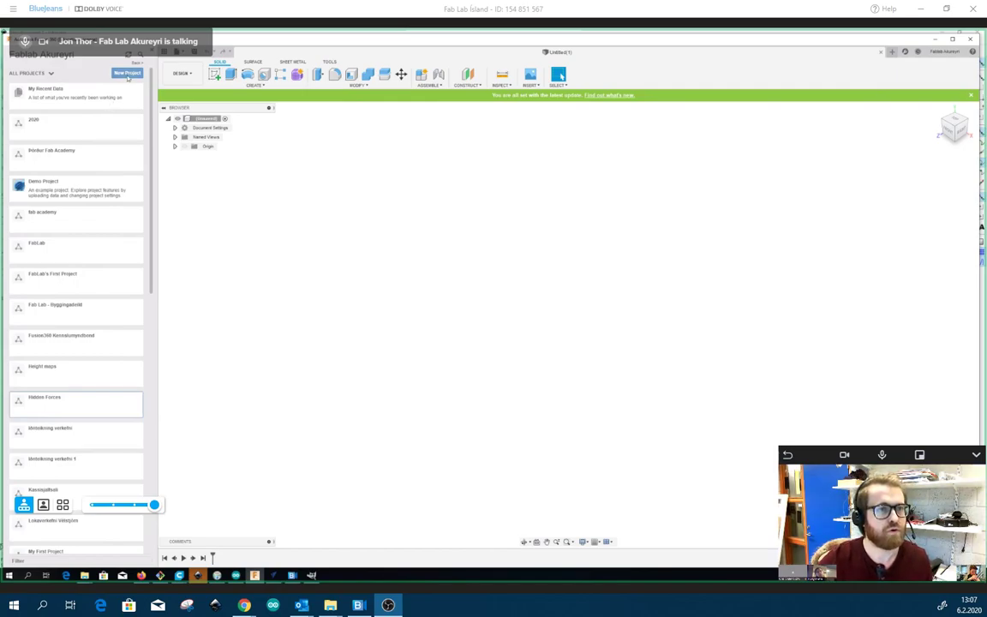
Create a project named "Fab Academy Iceland 2020" and hide the project data
click(127, 73)
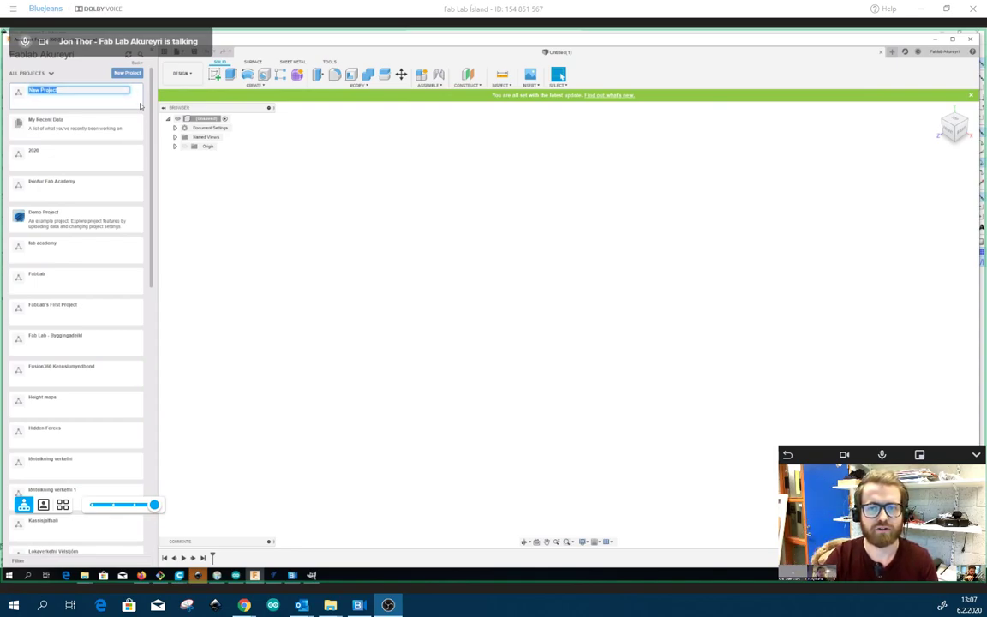
click(476, 41)
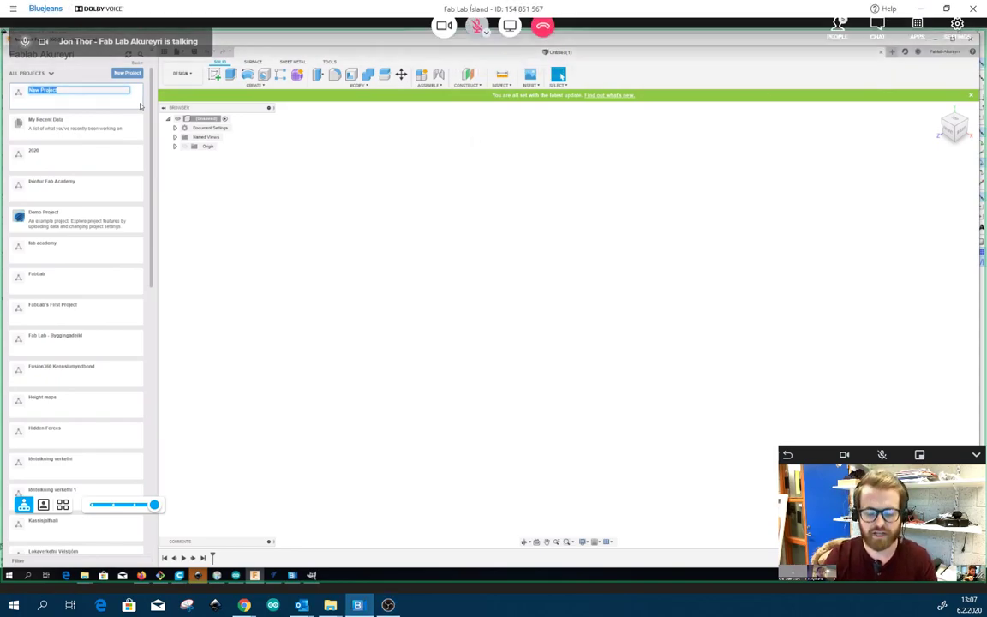
text(Fab Academy )
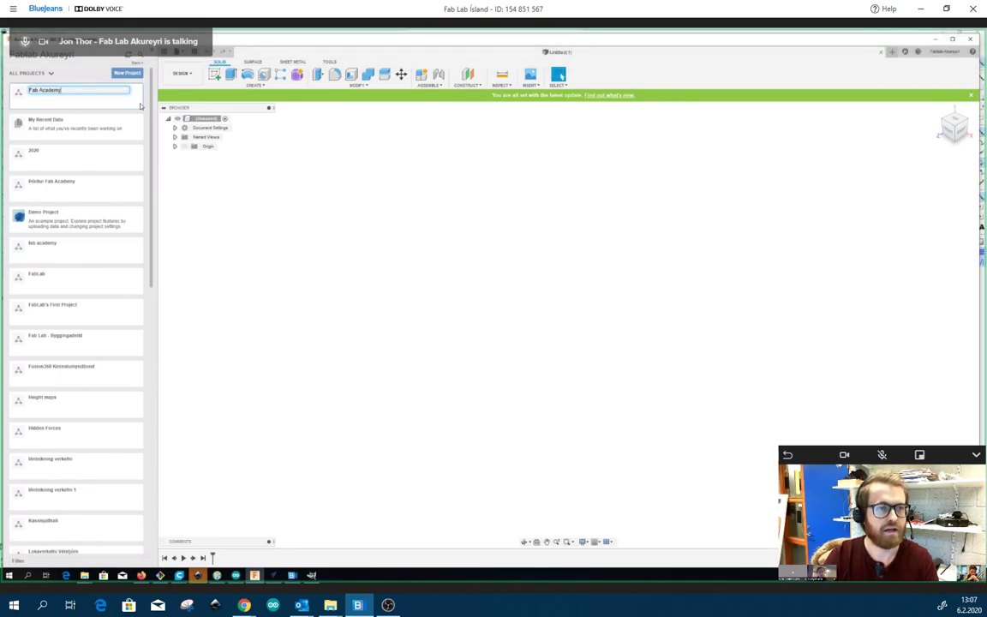
text(2020)
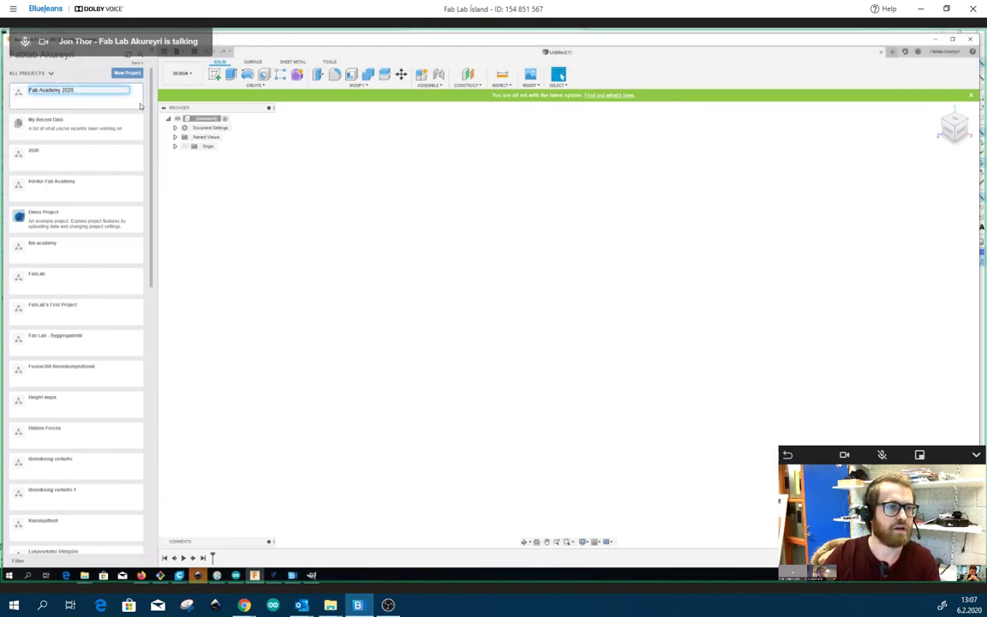
key(BackSpace)
key(BackSpace)
key(BackSpace)
key(BackSpace)
key(BackSpace)
text(Iceland 2020)
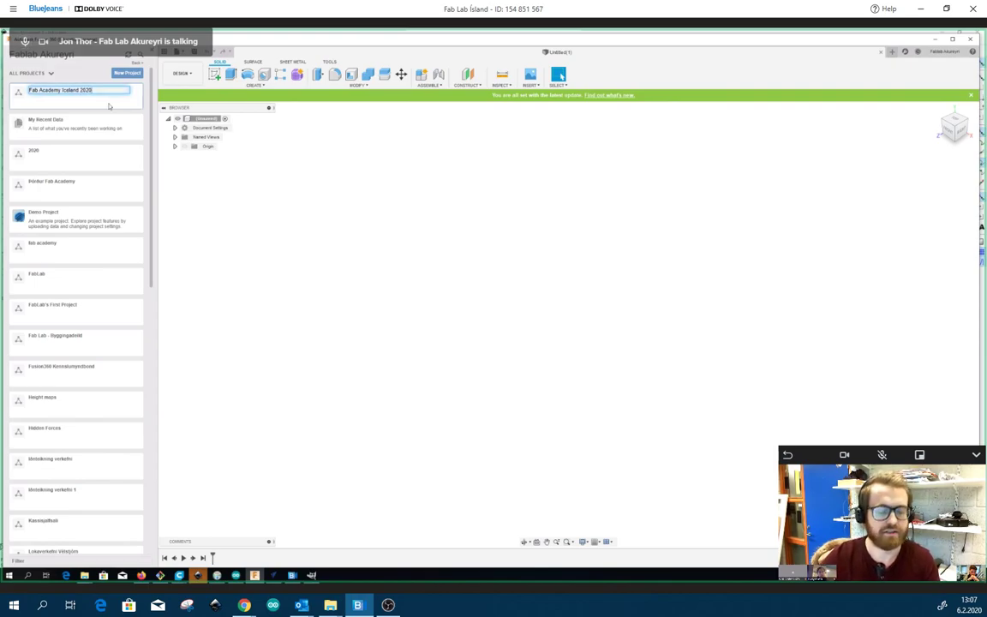
key(Return)
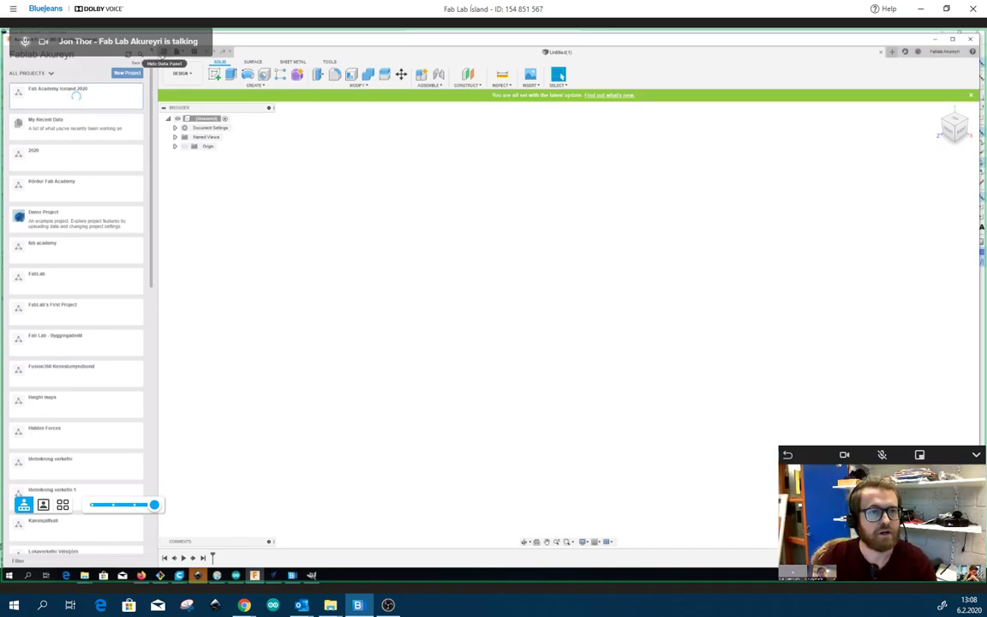
click(163, 54)
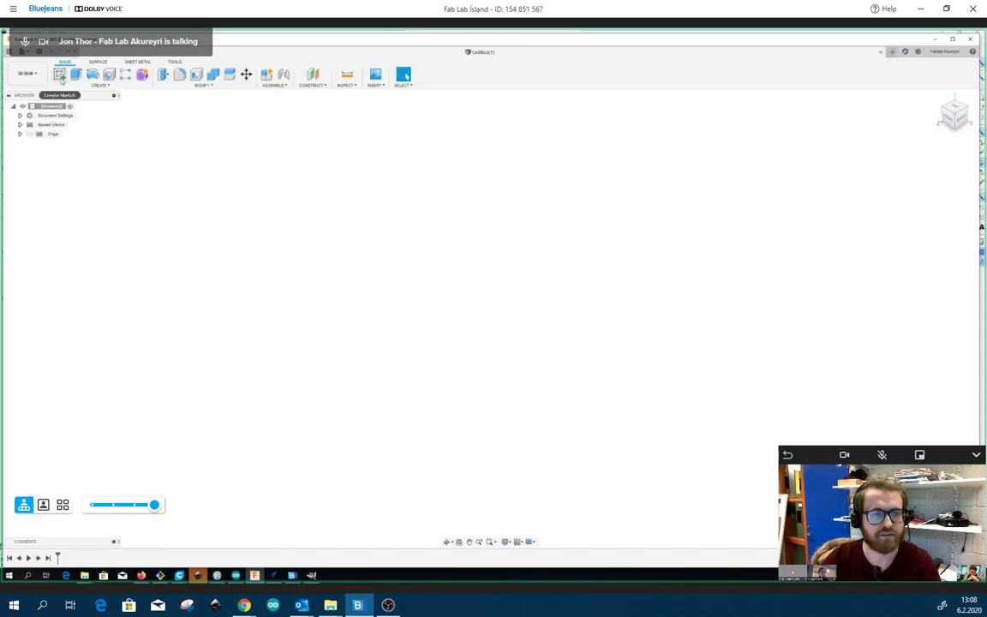
Create a sketch on the front plane, leaving it empty and reopening it for editing once finished
click(60, 75)
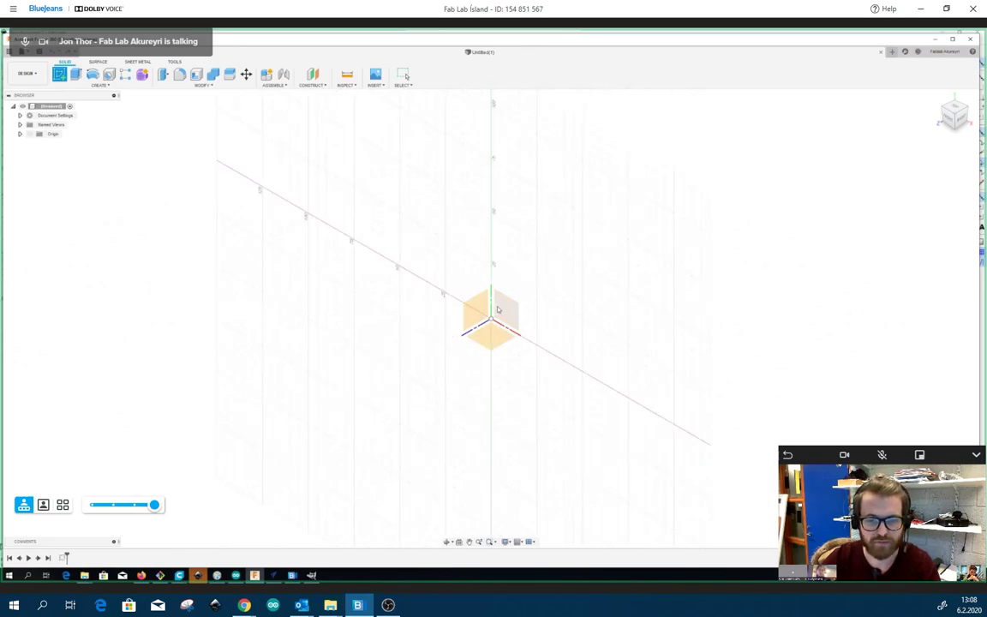
click(500, 310)
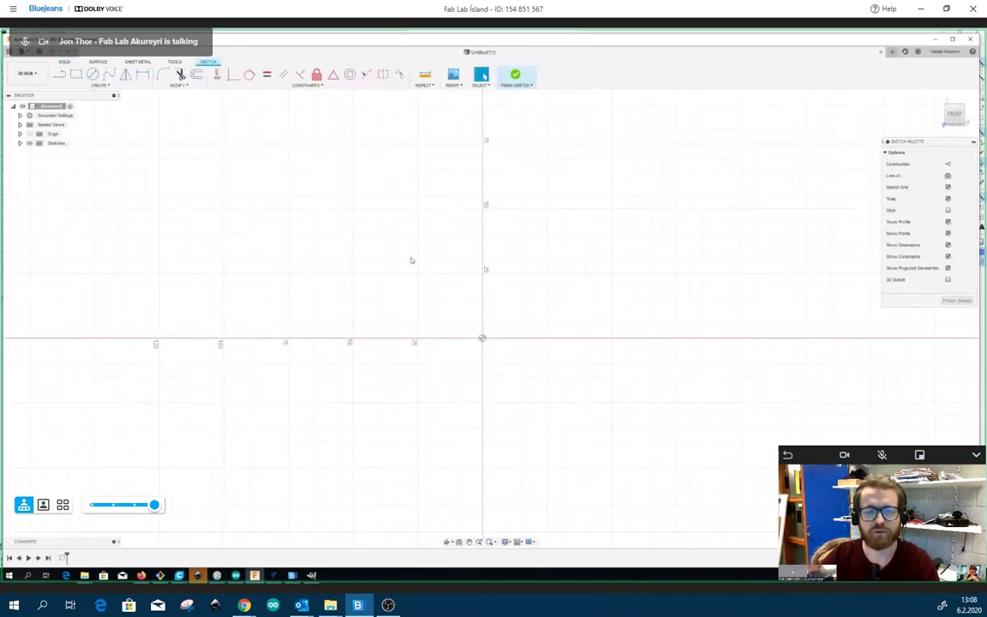
scroll(397, 434, down, 3)
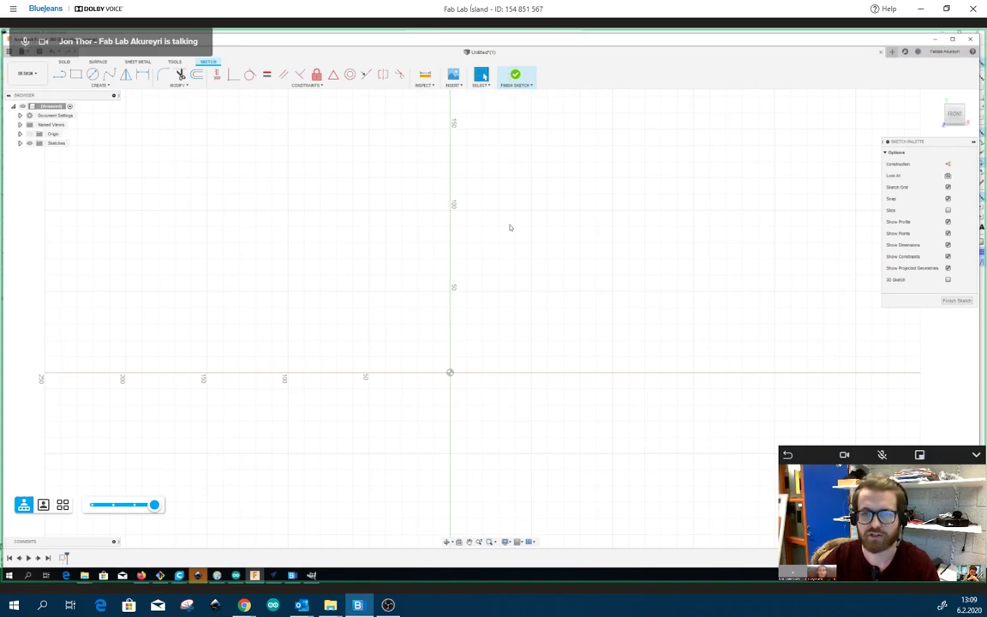
click(516, 77)
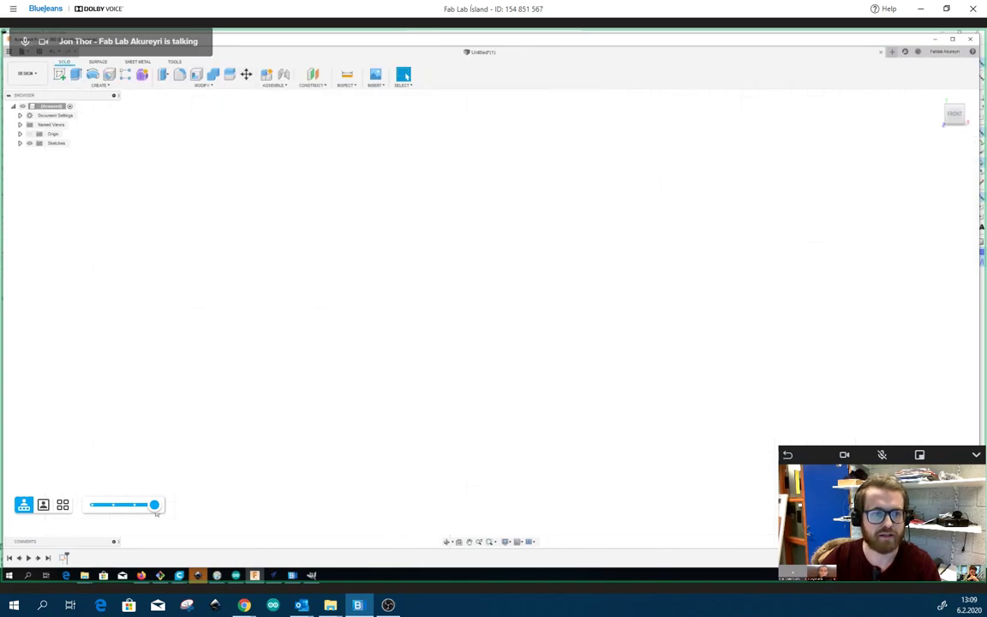
double_click(64, 556)
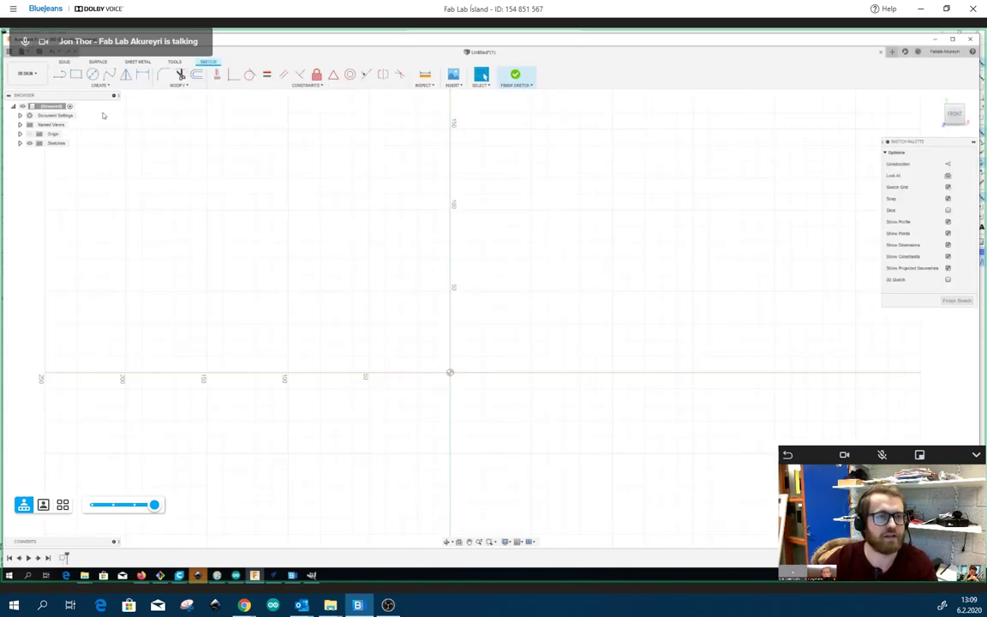
Try drawing a freehand circle centred on the origin and undo it
click(92, 75)
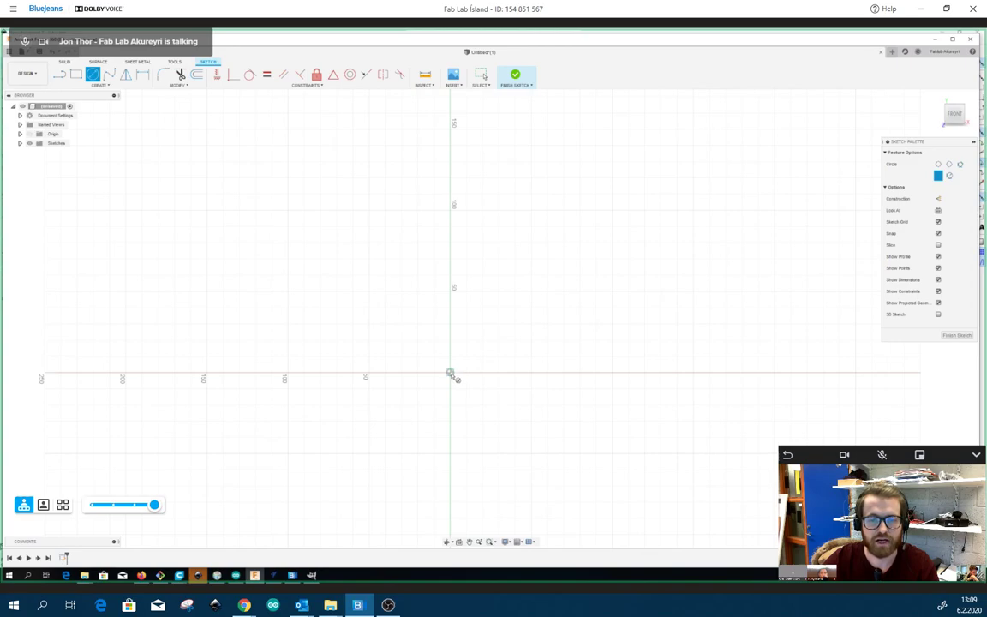
click(450, 374)
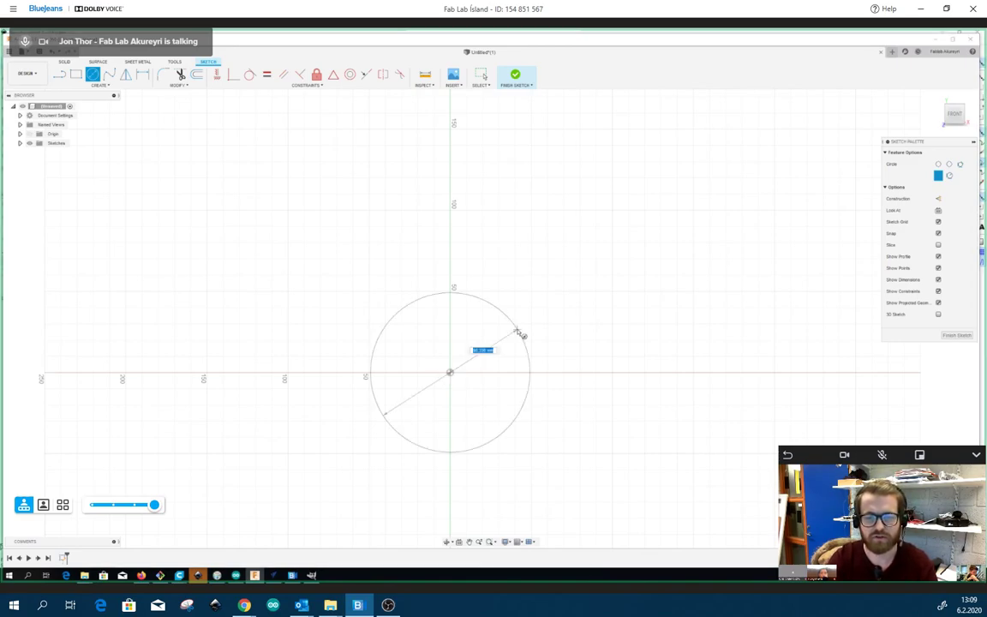
key(Escape)
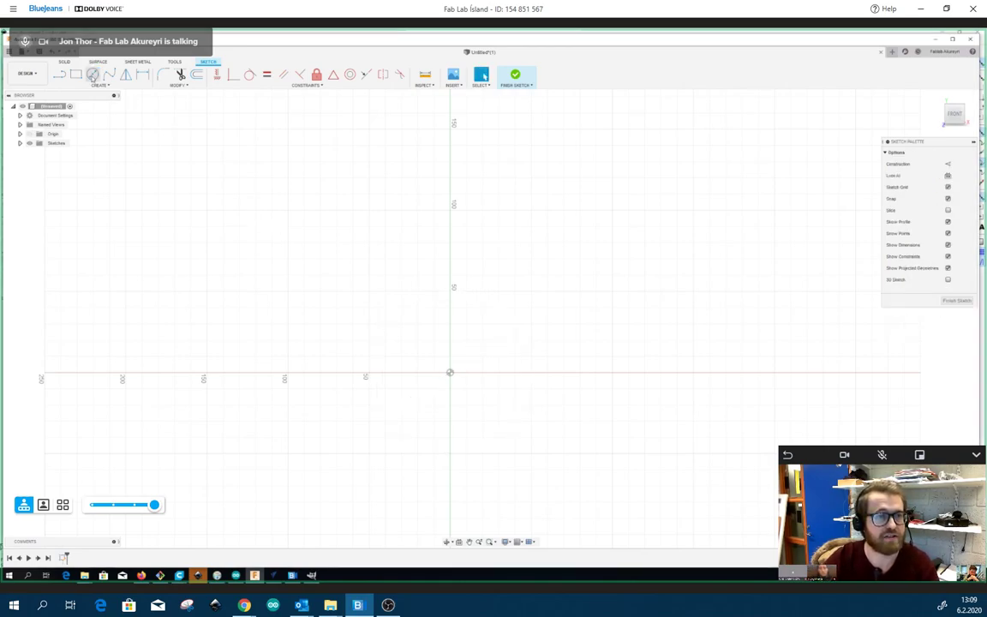
click(93, 75)
click(450, 374)
click(631, 385)
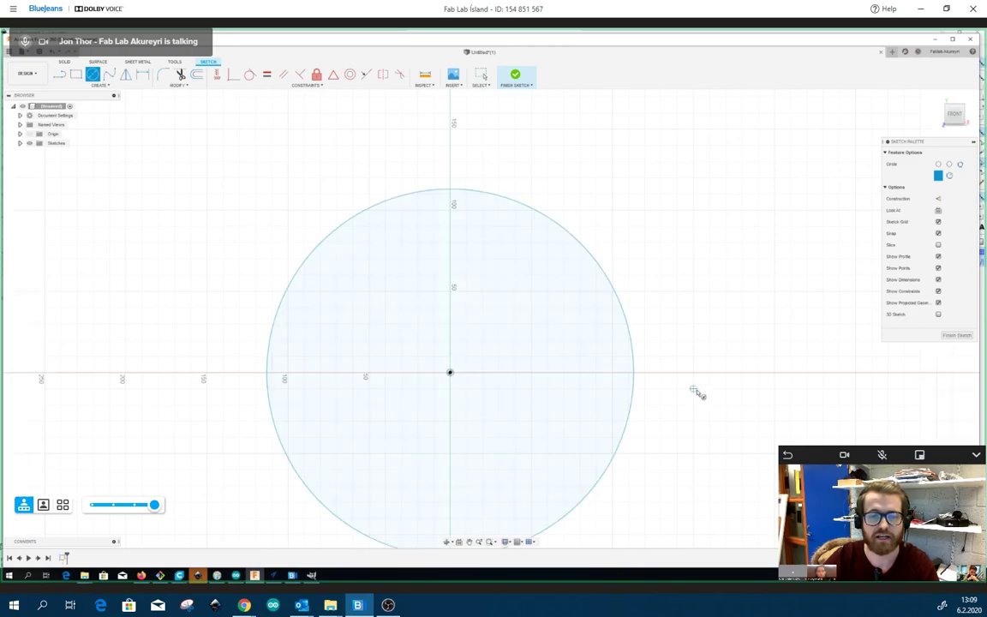
scroll(366, 353, down, 2)
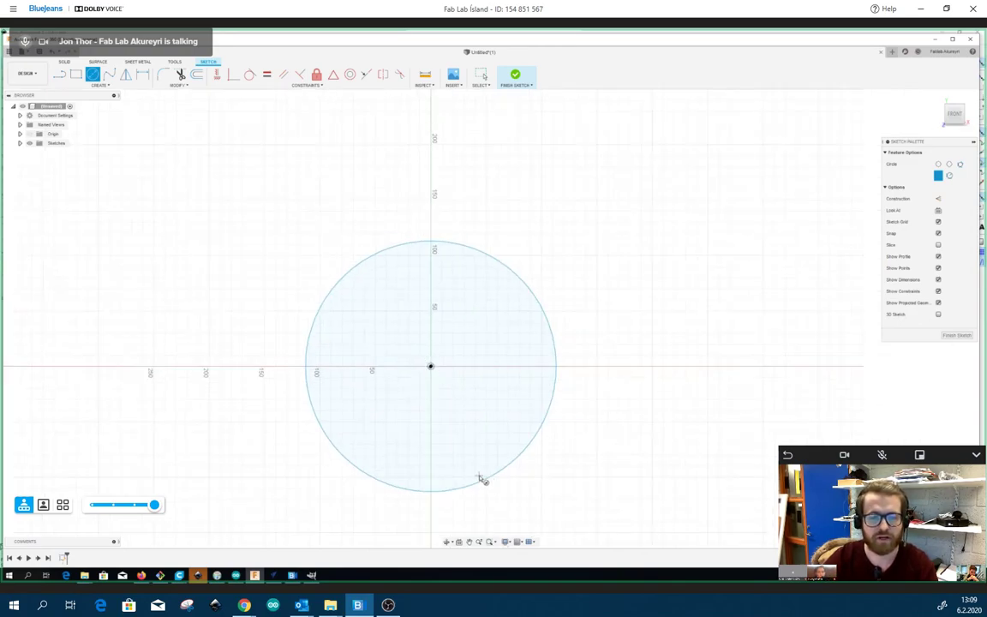
key(Escape)
key(ctrl+z)
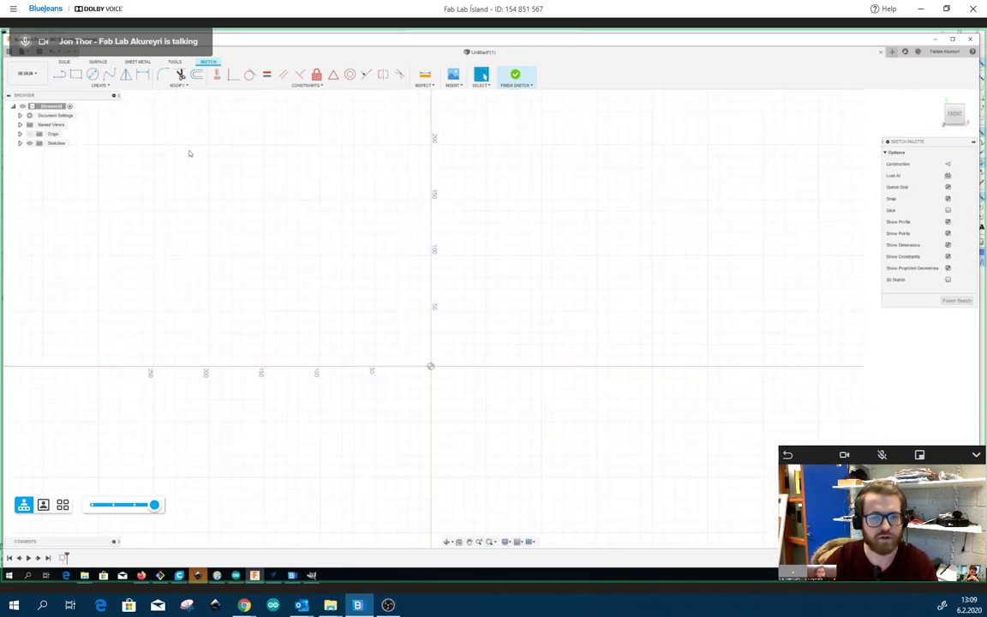
Sketch a centre-diameter circle of 100 mm diameter centred on the origin
click(92, 75)
click(431, 367)
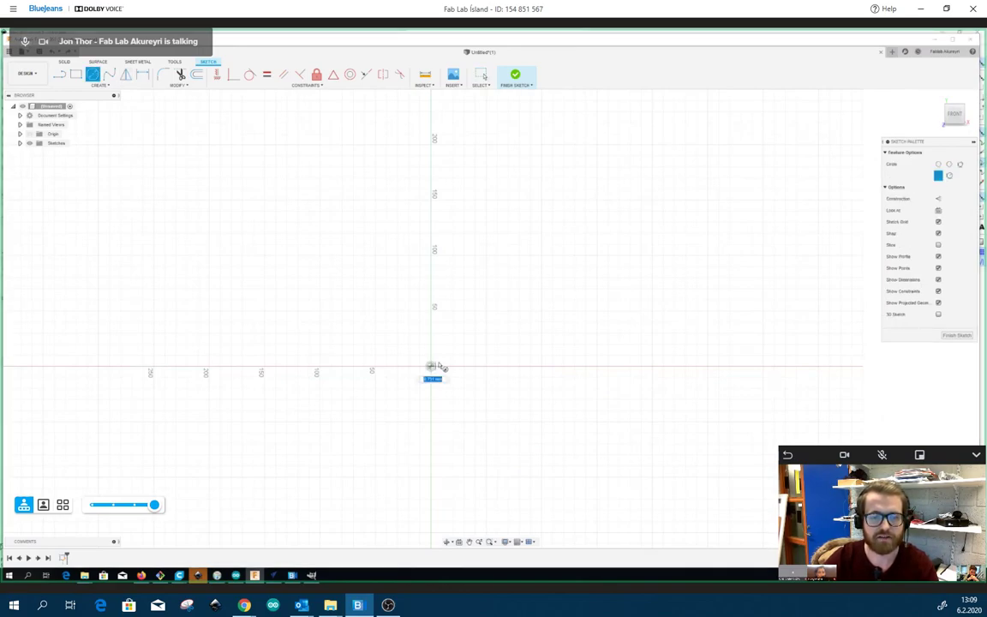
click(481, 318)
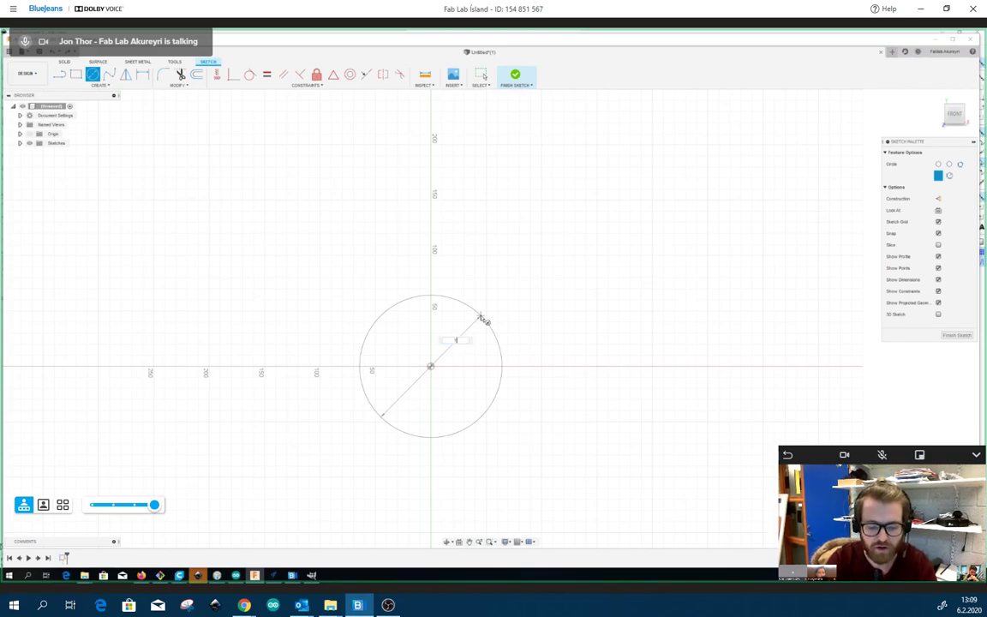
text(100)
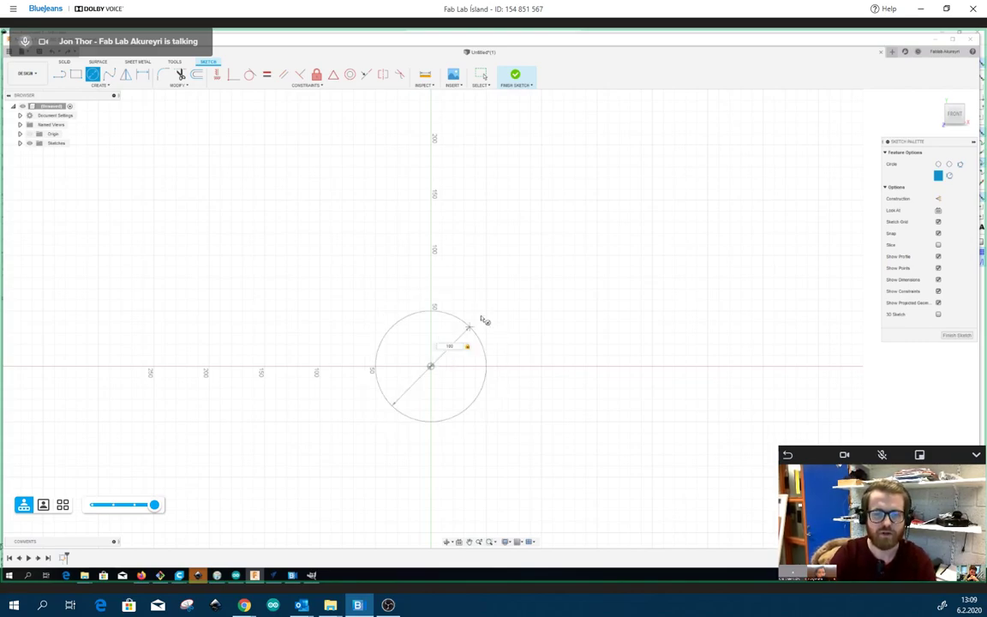
key(Return)
scroll(466, 397, down, 2)
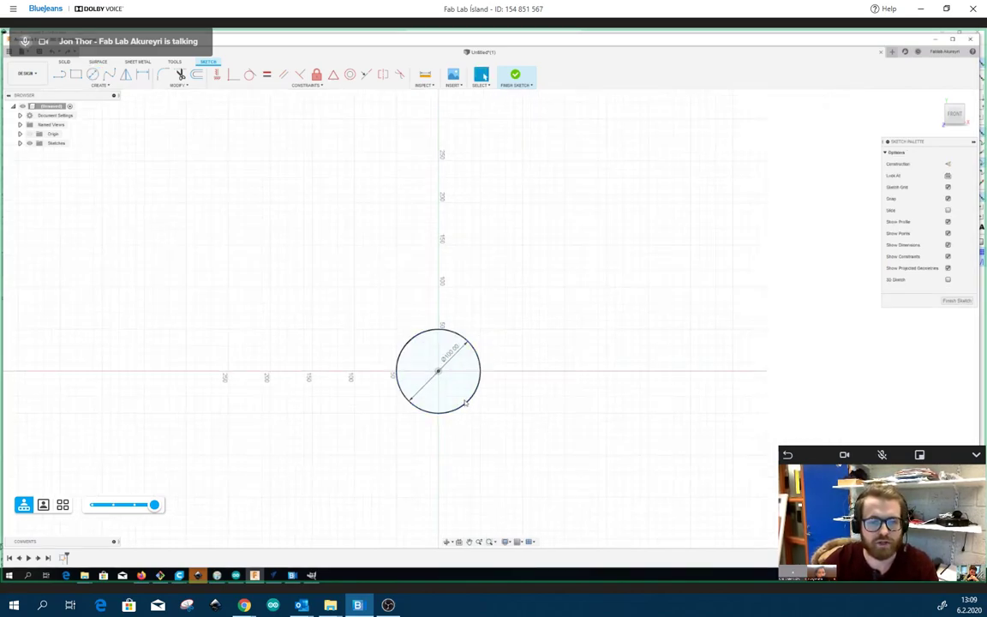
scroll(465, 400, up, 4)
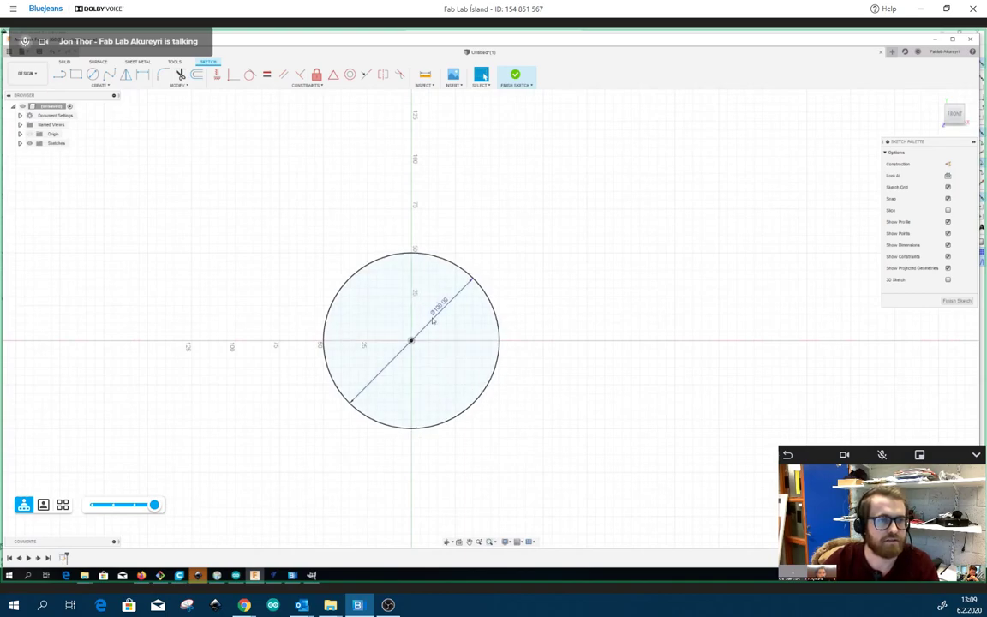
click(99, 85)
mouse_move(110, 104)
mouse_move(107, 131)
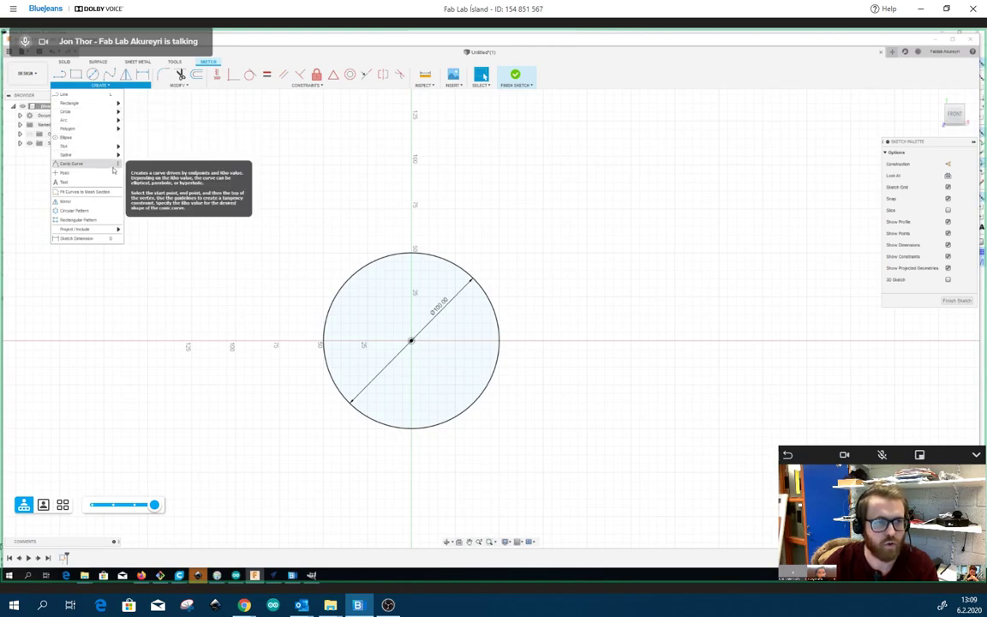
click(230, 149)
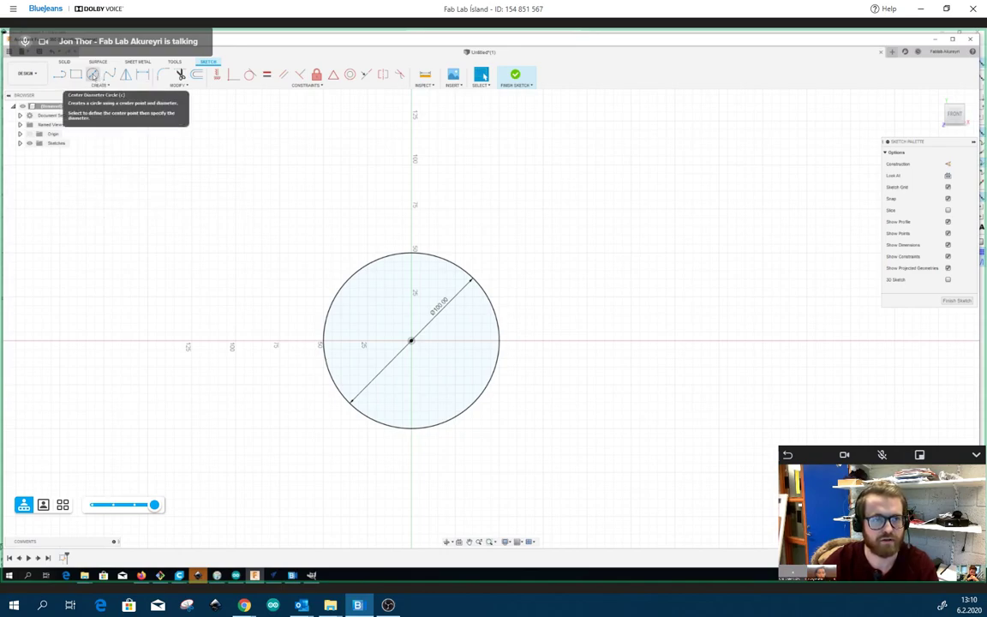
Sketch a 20 mm diameter circle centred on the topmost point of the 100 mm circle
click(92, 75)
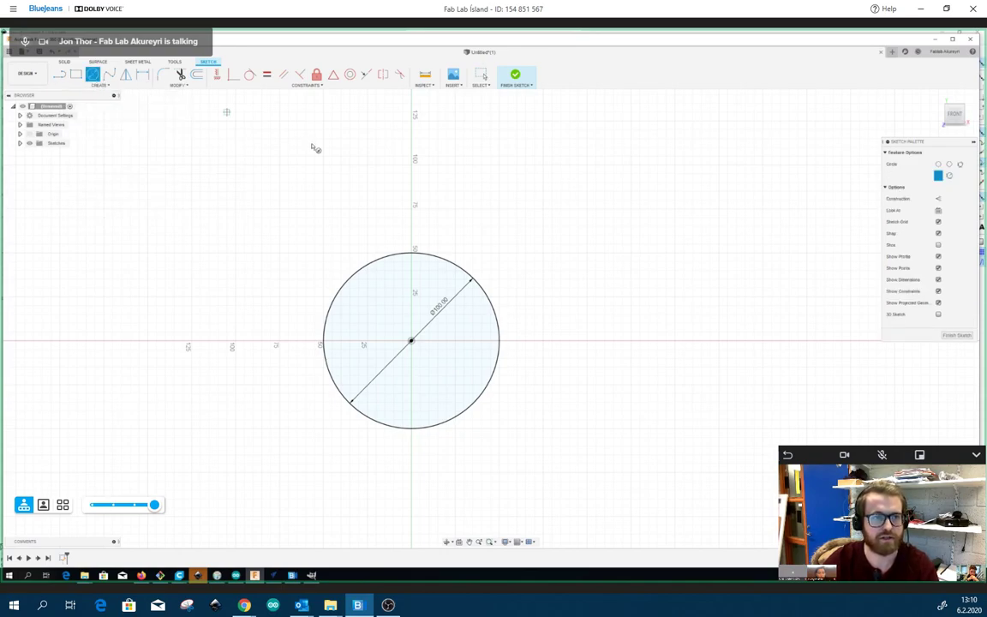
click(415, 254)
text(20)
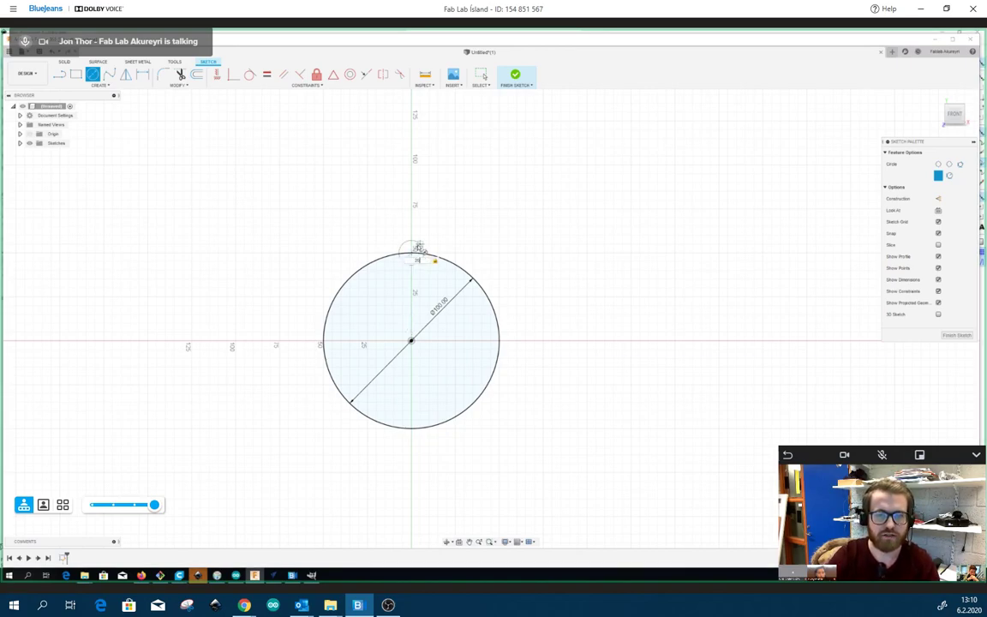
key(Return)
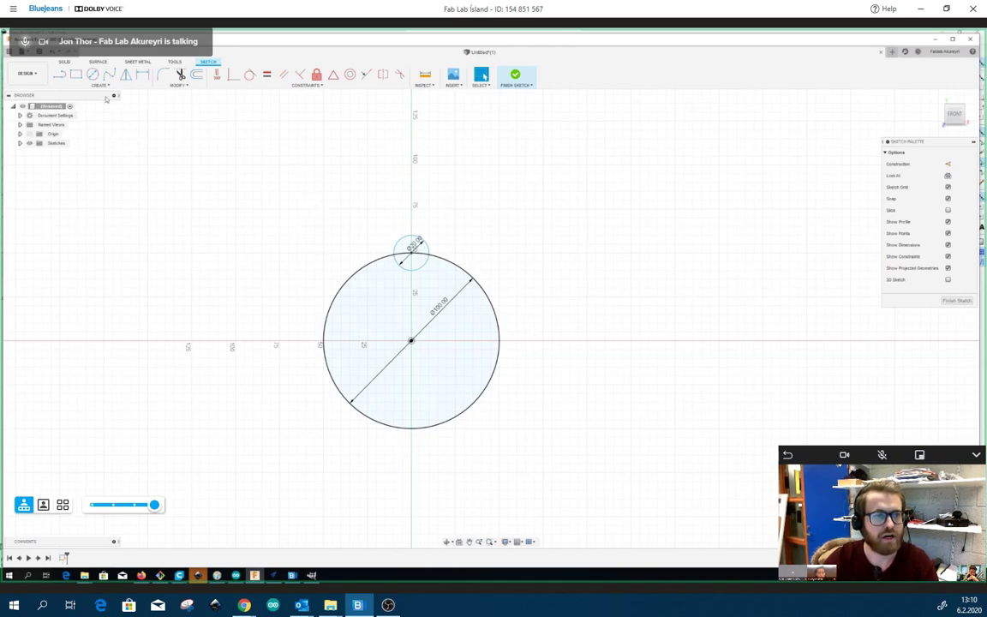
Create a full circular sketch pattern of the 20 mm circle around the centre of the 100 mm circle with a quantity of 10
click(100, 85)
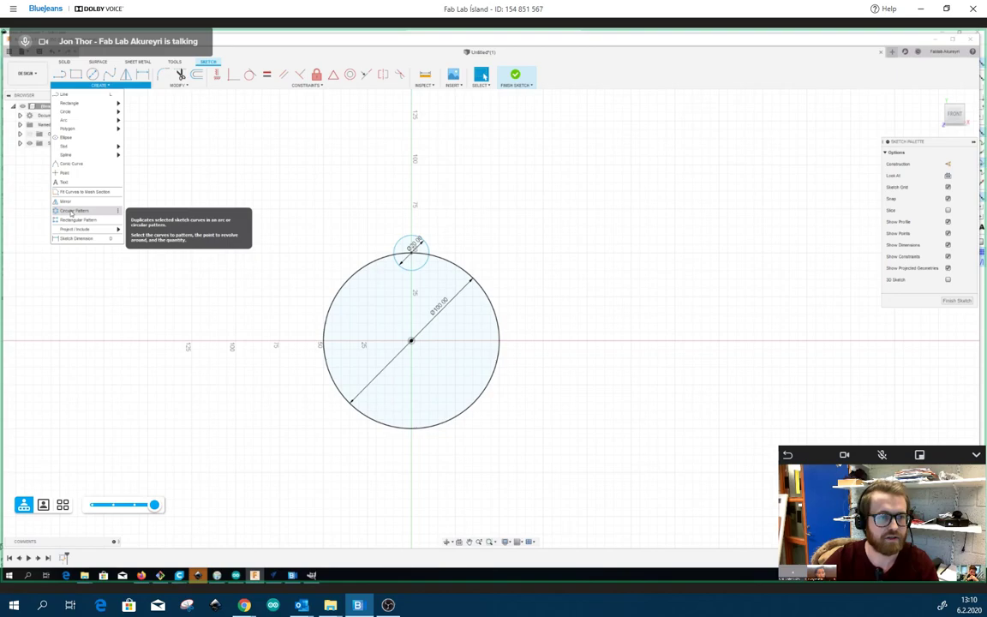
click(74, 211)
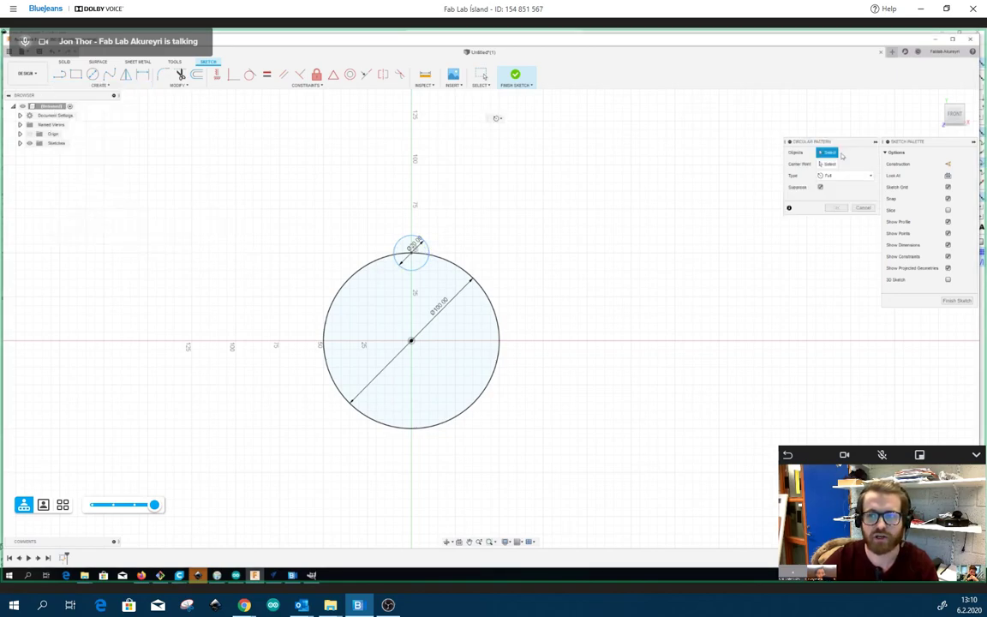
mouse_move(840, 143)
mouse_down()
mouse_move(667, 239)
mouse_move(615, 193)
mouse_up()
drag(665, 265, 720, 317)
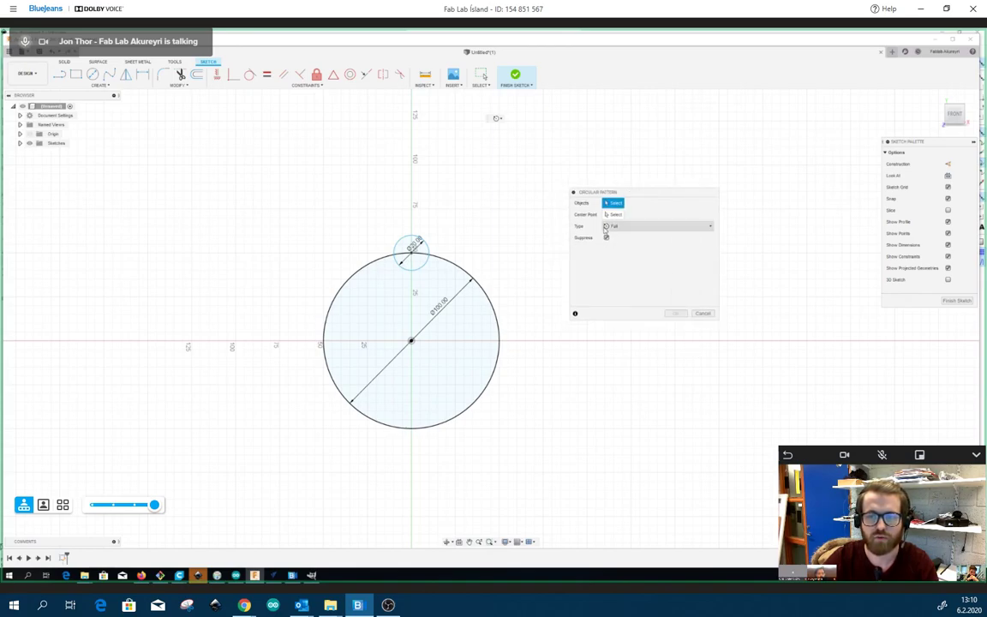
click(428, 259)
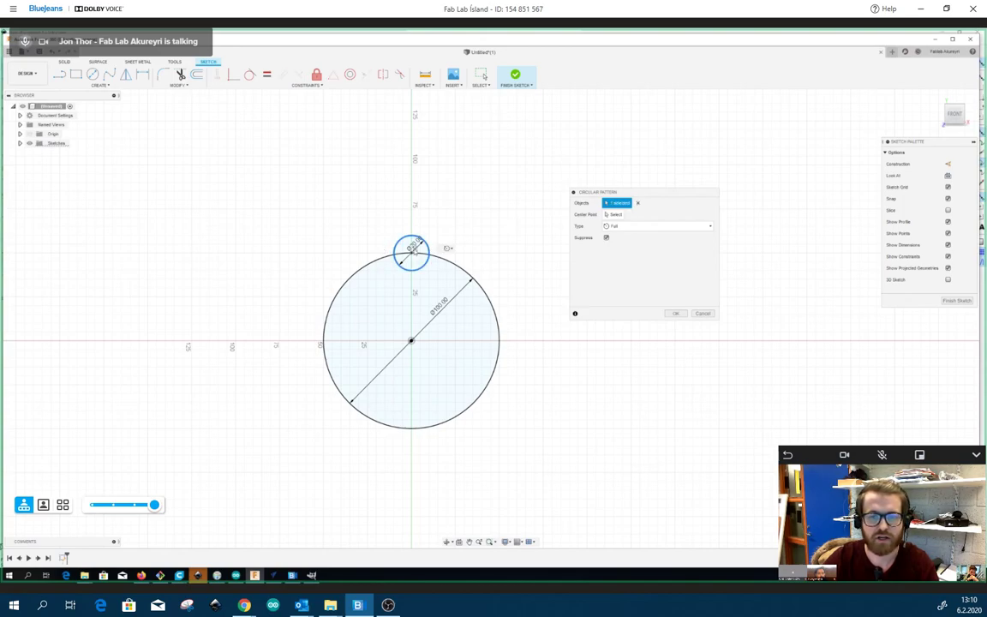
click(415, 256)
click(413, 256)
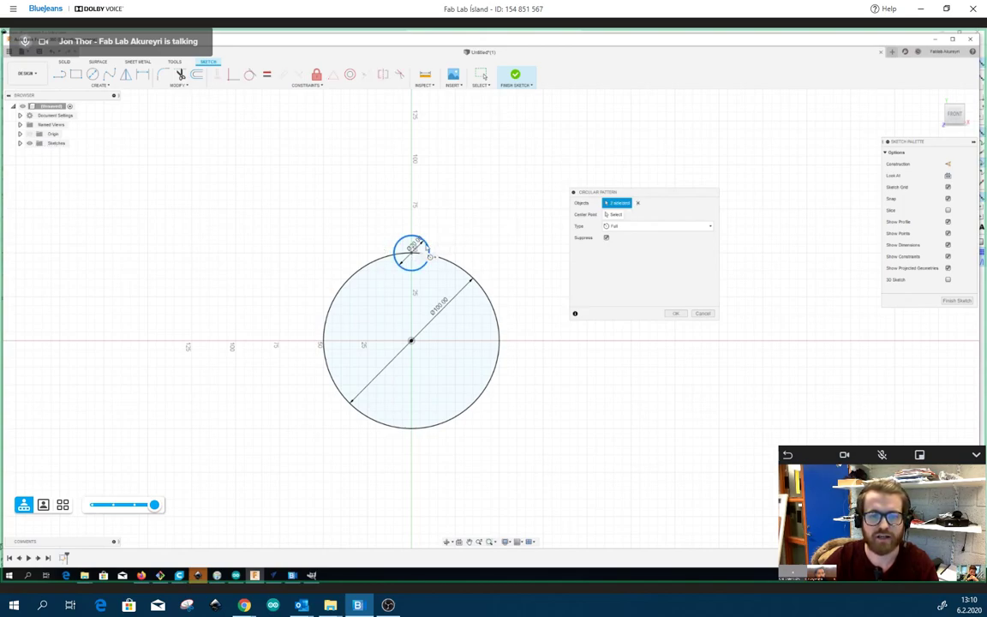
click(613, 214)
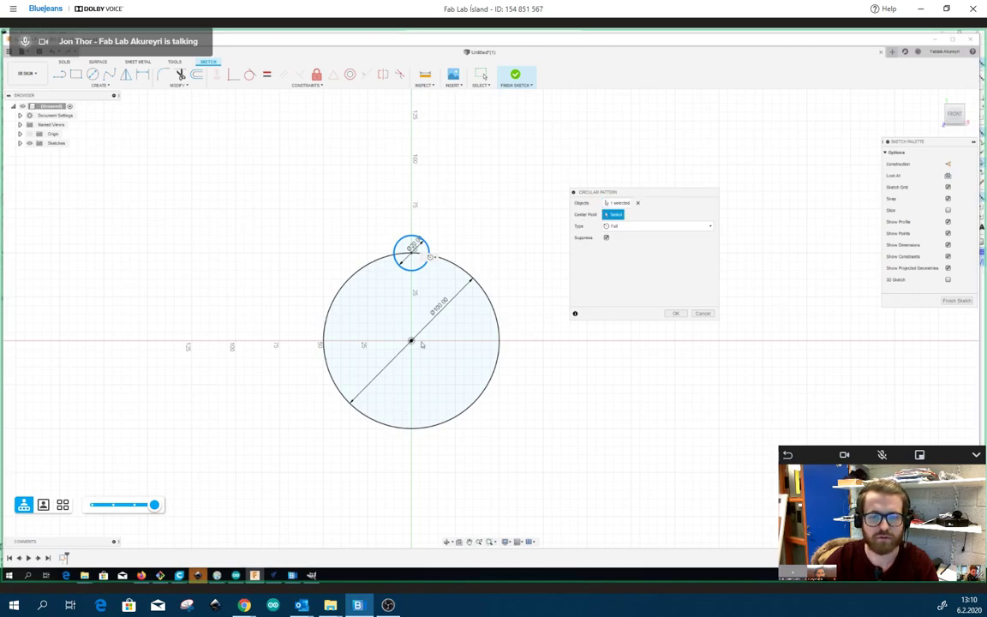
click(411, 342)
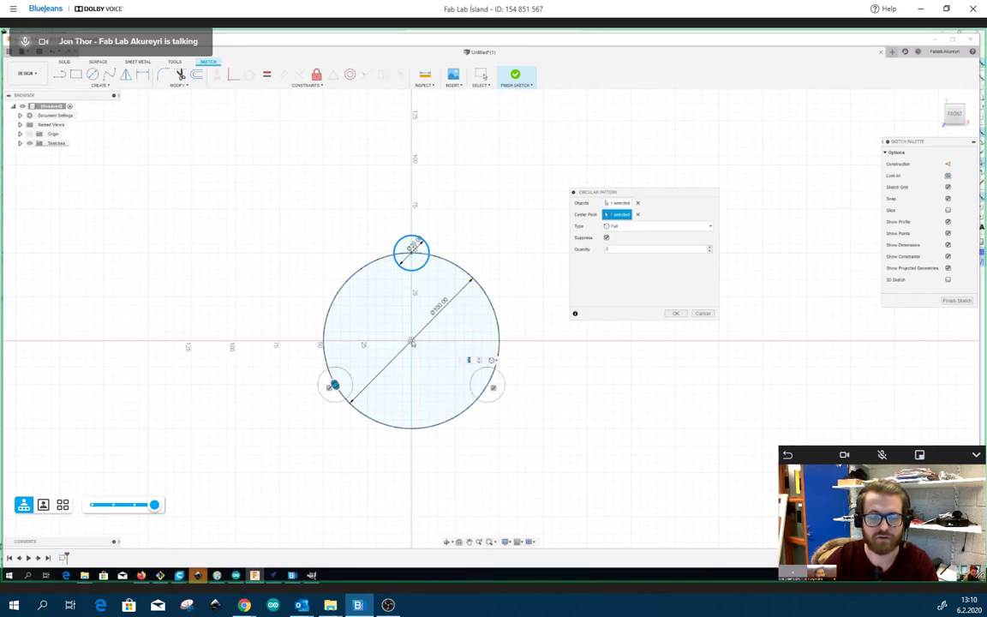
drag(622, 250, 527, 248)
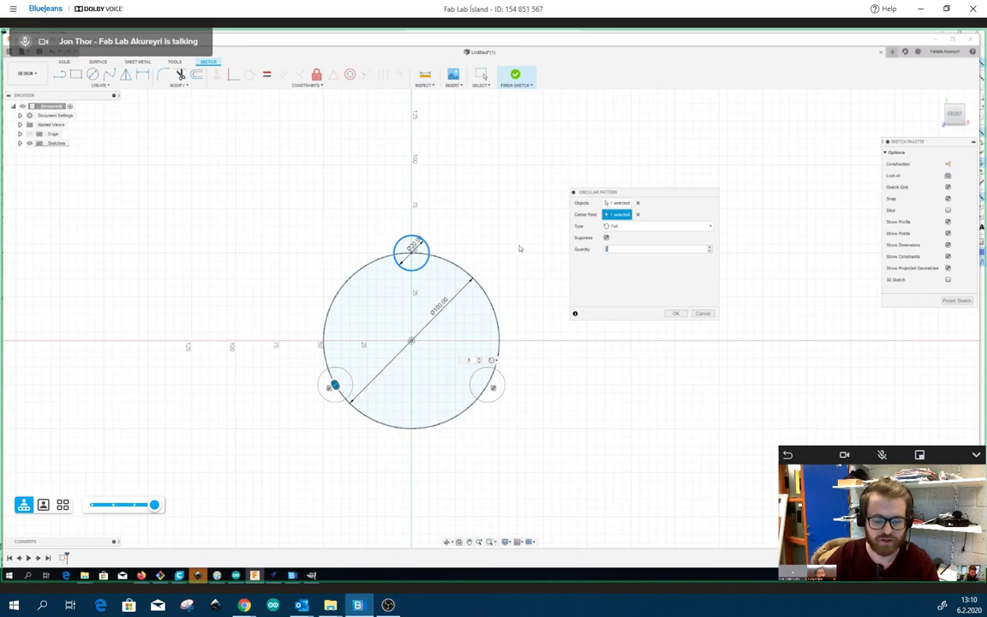
text(10)
key(Return)
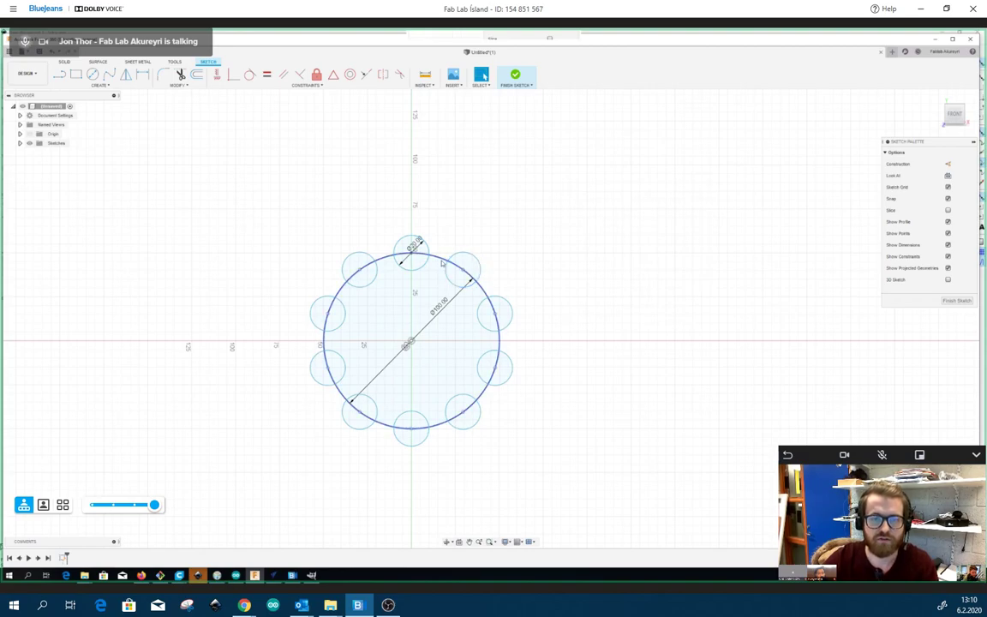
Set the topmost small circle's diameter to 30 mm
scroll(399, 274, up, 2)
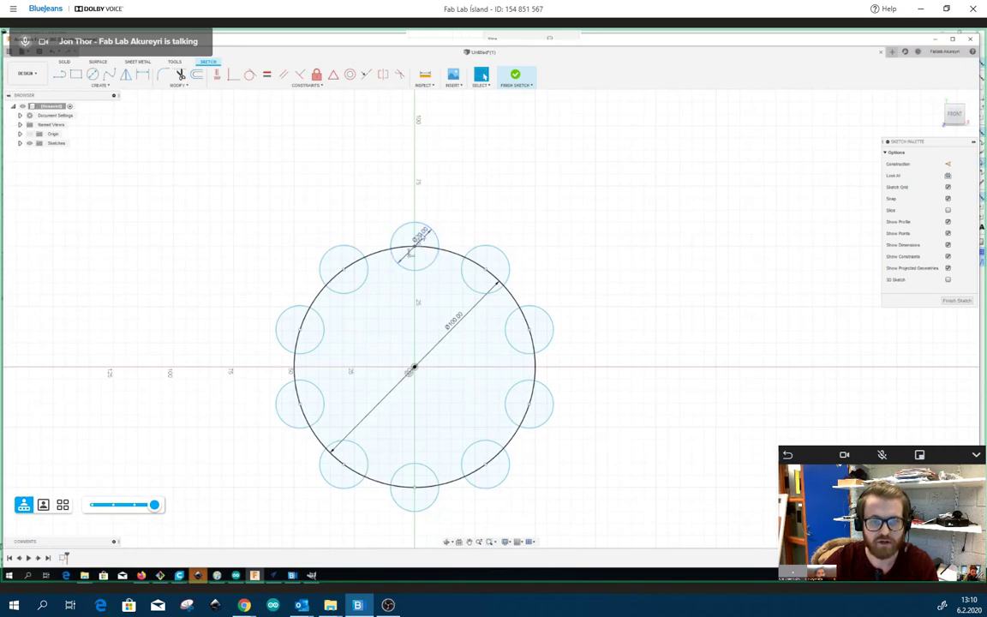
double_click(422, 236)
text(30)
key(Return)
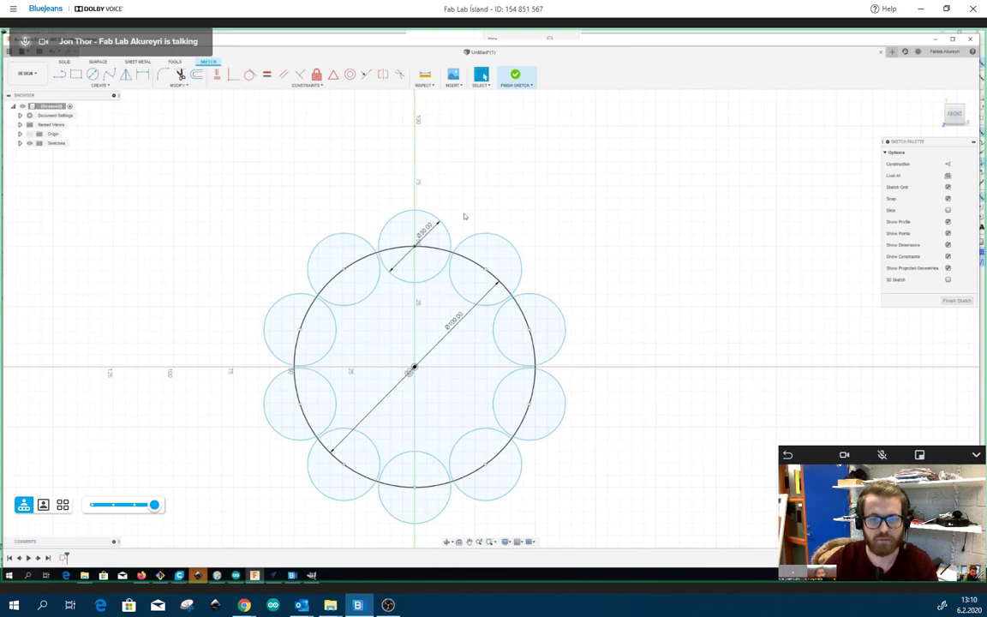
Delete the topmost small circle's diameter dimension and resize the circle freely to a smaller size
drag(426, 230, 462, 189)
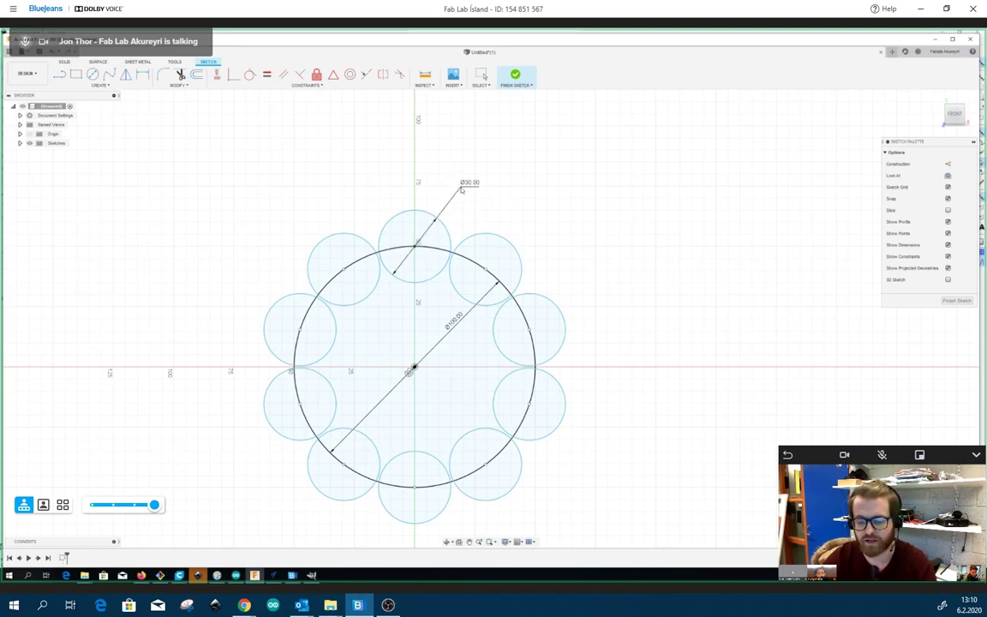
click(466, 188)
key(Delete)
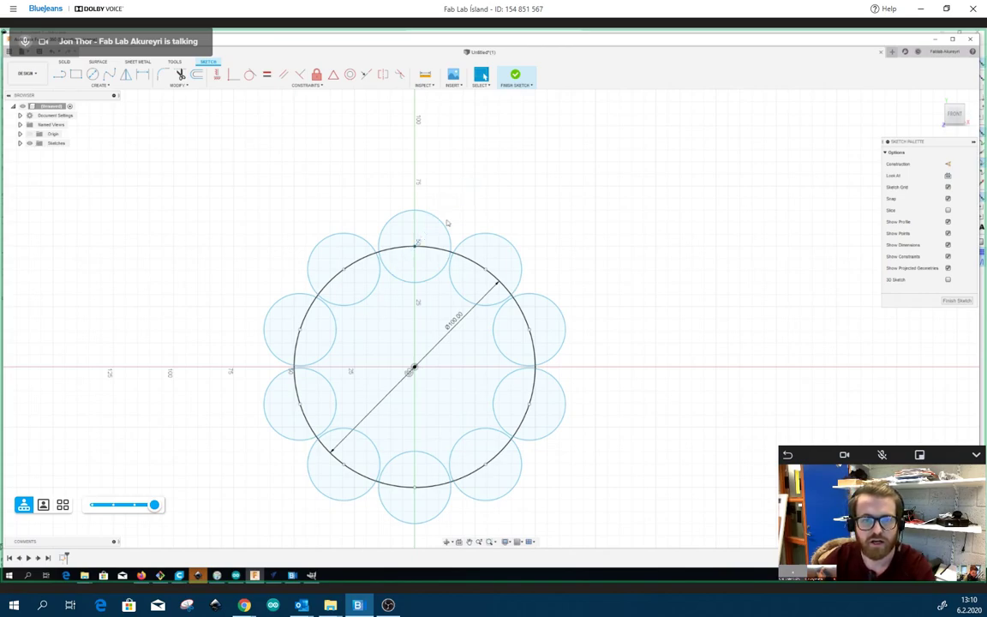
mouse_move(438, 224)
mouse_down()
mouse_move(420, 245)
mouse_move(440, 245)
mouse_move(479, 211)
mouse_move(465, 219)
mouse_move(422, 204)
mouse_move(417, 241)
mouse_up()
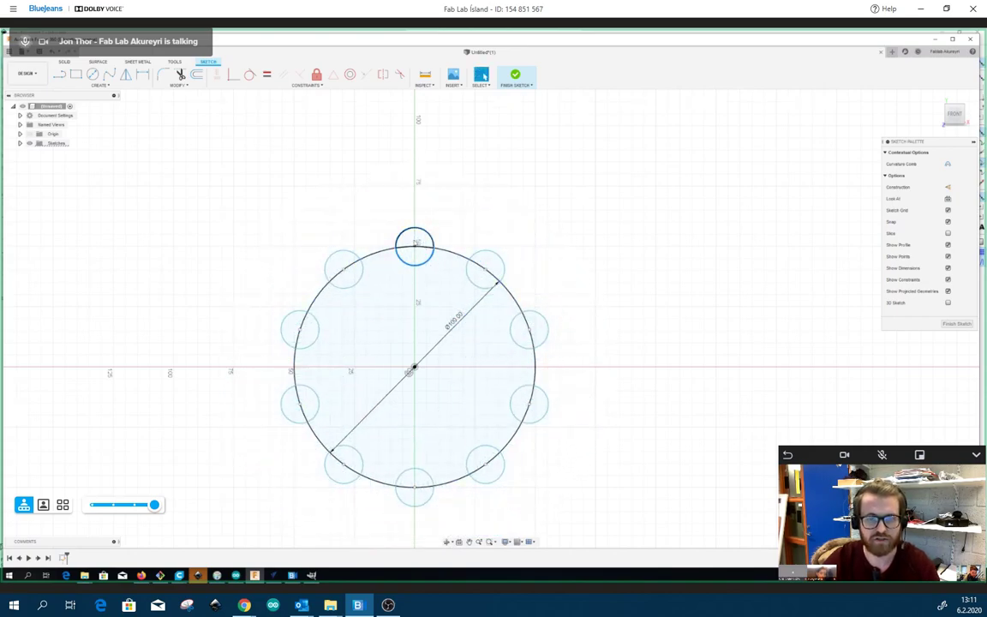
Dimension the topmost small circle's diameter at 20 mm, placing the dimension outside the circle
key(d)
click(451, 209)
text(3)
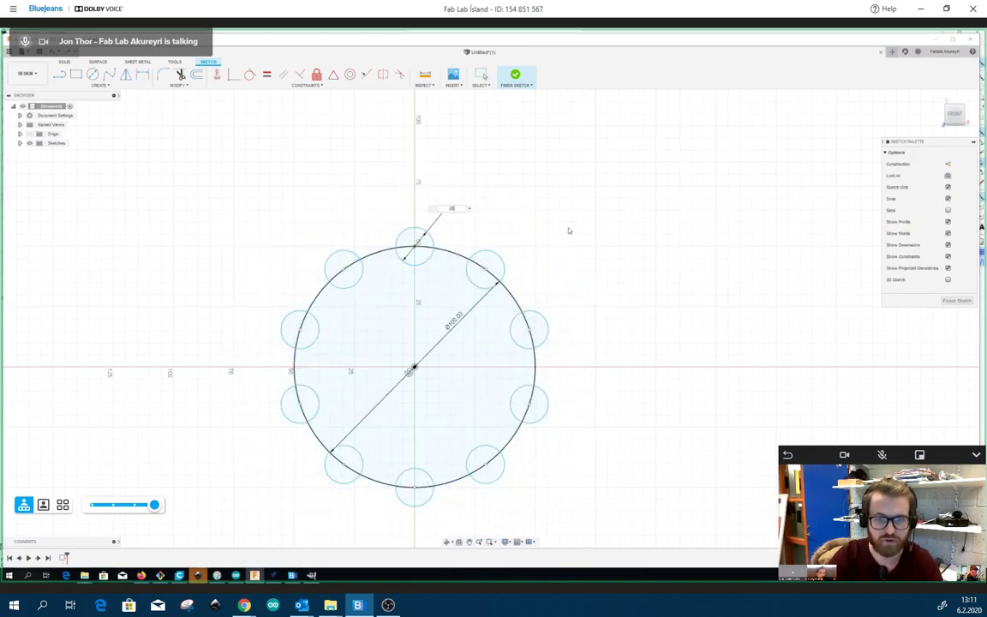
key(Return)
scroll(452, 287, down, 4)
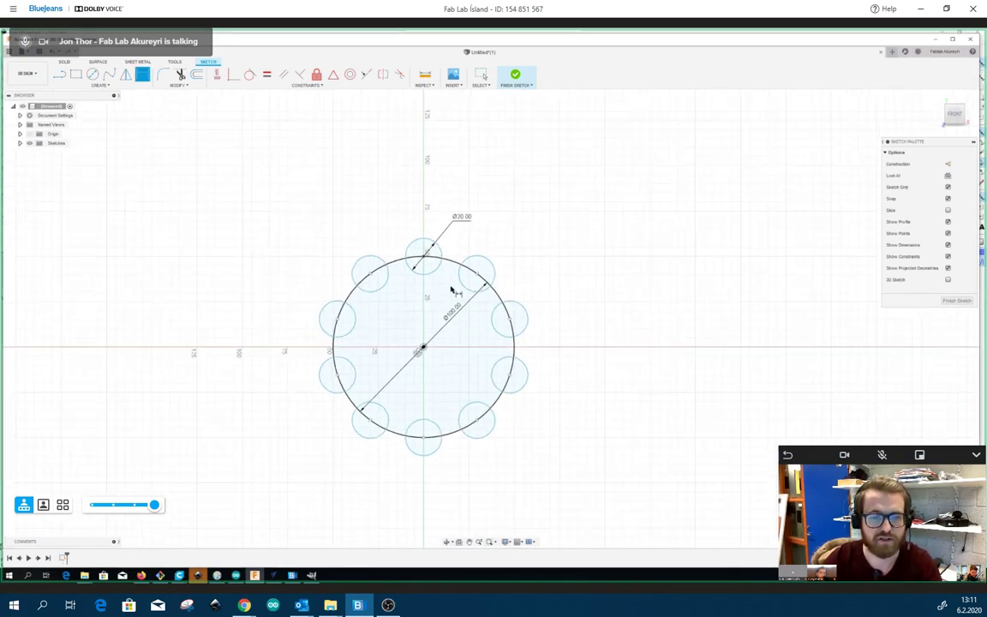
scroll(426, 375, up, 3)
scroll(403, 370, down, 3)
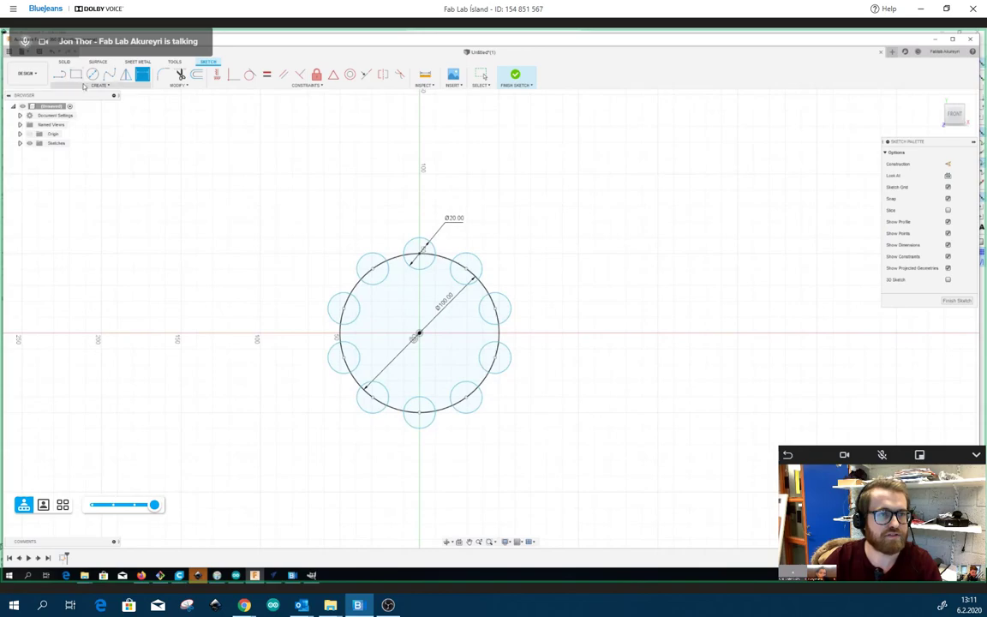
Sketch a 10 mm diameter circle inside the 100 mm circle, above and to the left of its centre
click(82, 85)
click(93, 74)
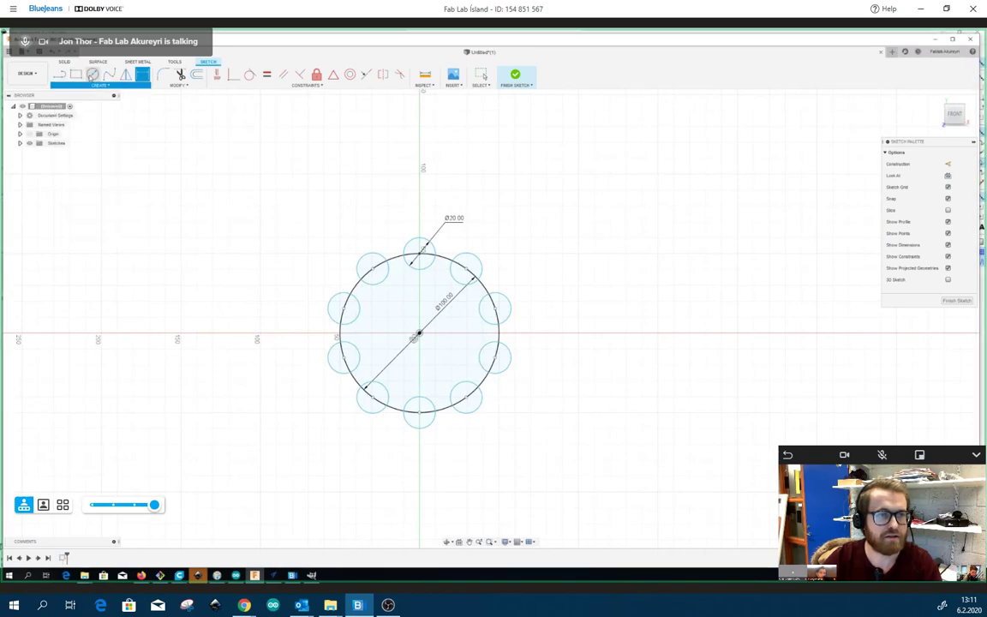
scroll(404, 315, up, 5)
click(392, 299)
text(390)
key(BackSpace)
key(BackSpace)
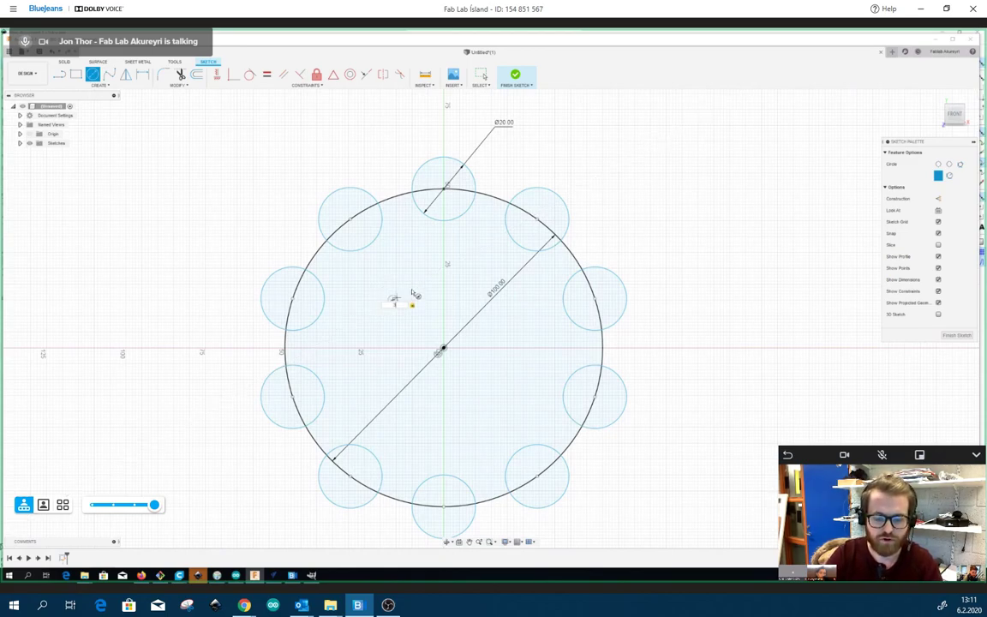
text(0)
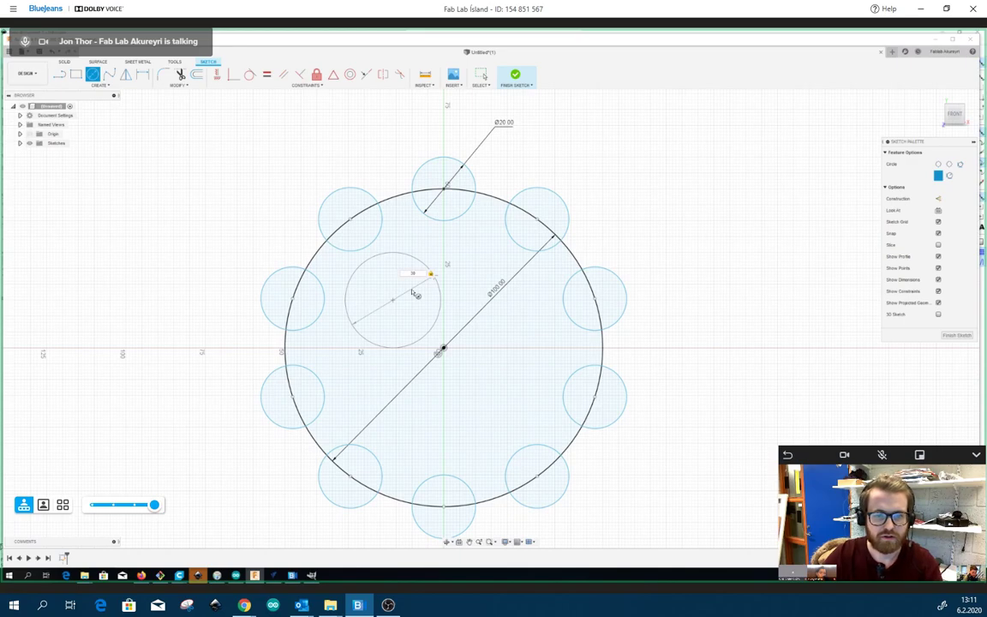
key(Return)
text(10)
key(Return)
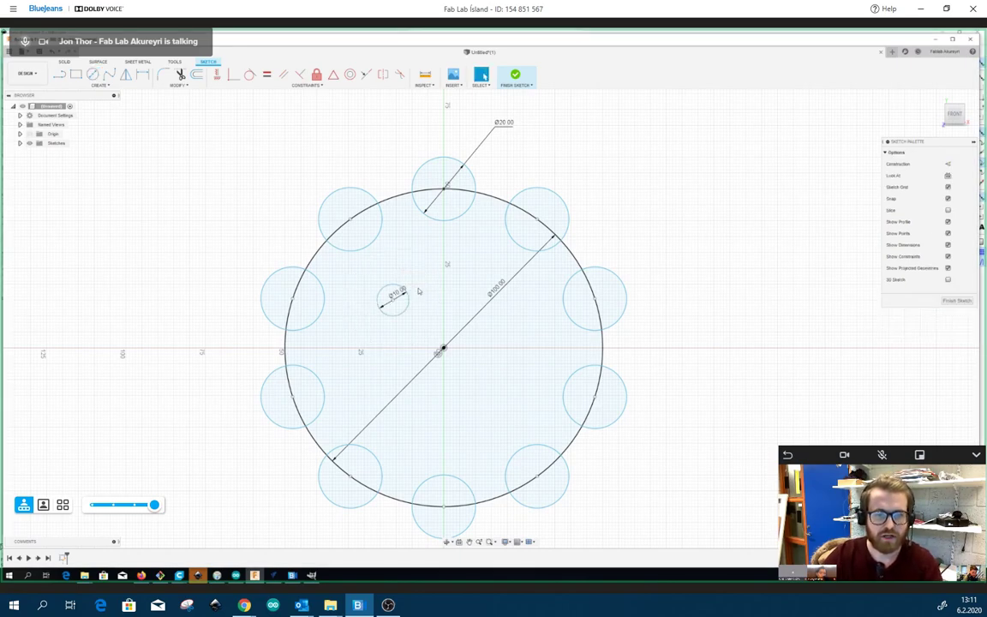
drag(403, 310, 397, 308)
key(d)
click(442, 347)
click(387, 299)
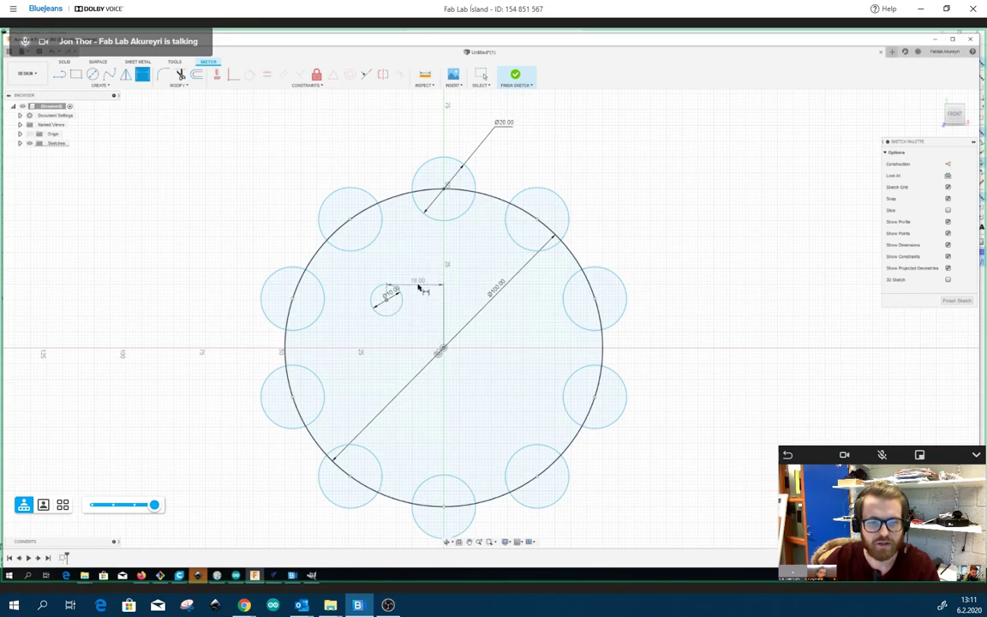
key(Escape)
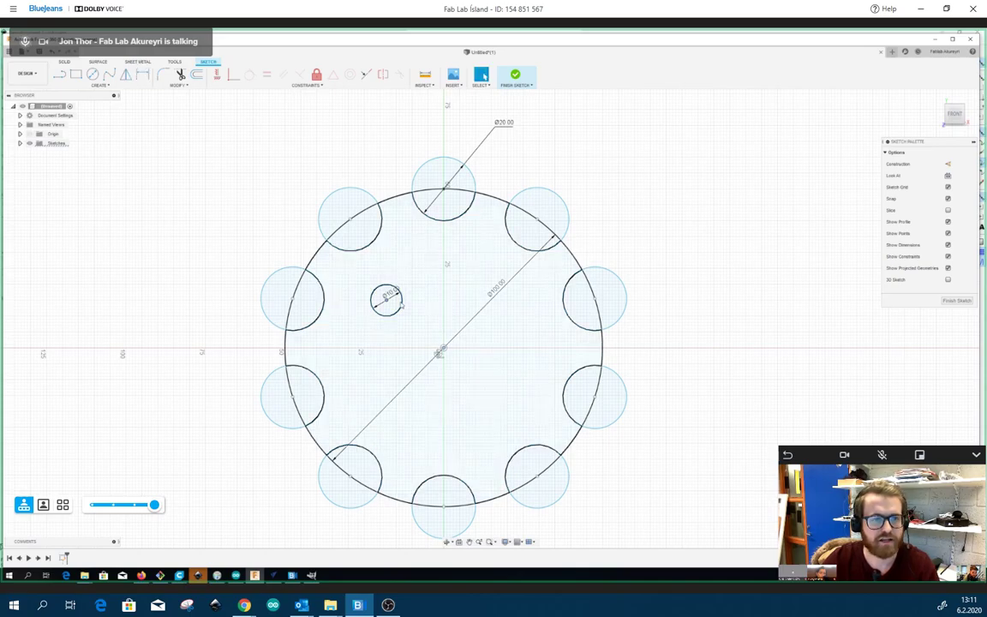
Dimension the horizontal distance between the origin and the 10 mm circle's centre at 20 mm
click(101, 85)
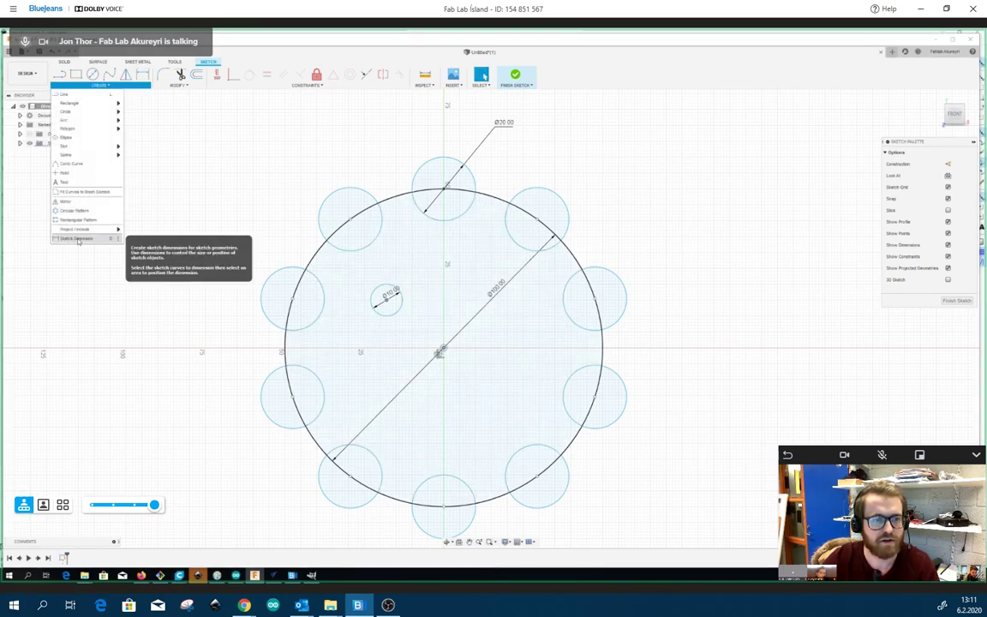
click(97, 242)
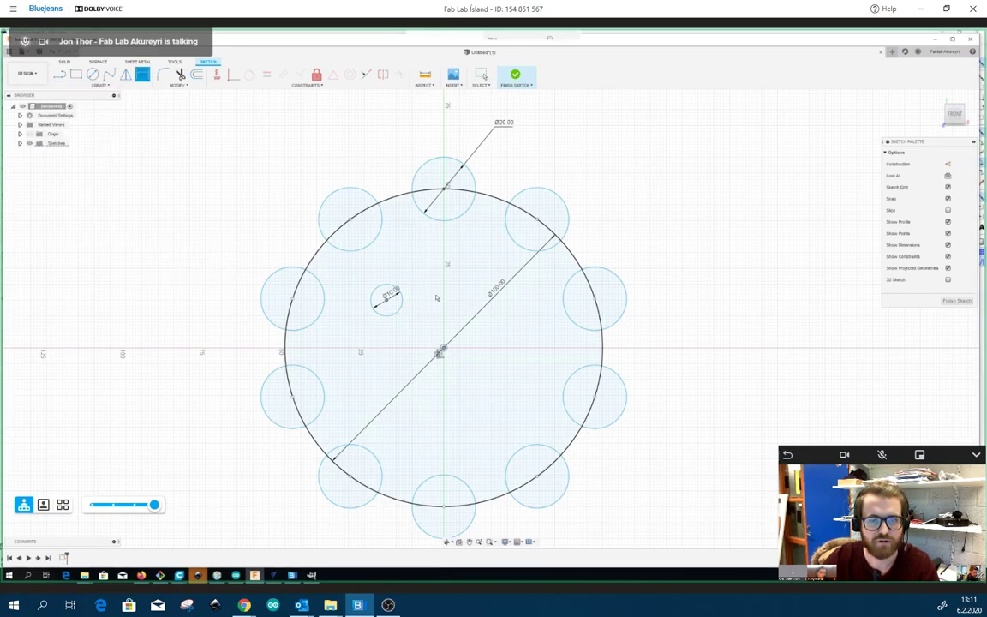
click(440, 351)
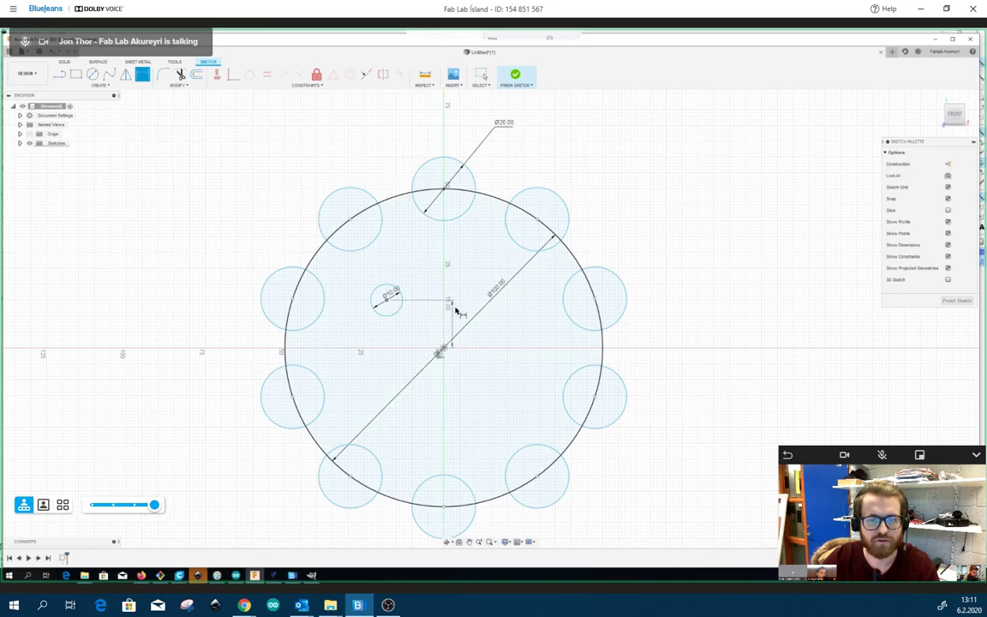
click(419, 255)
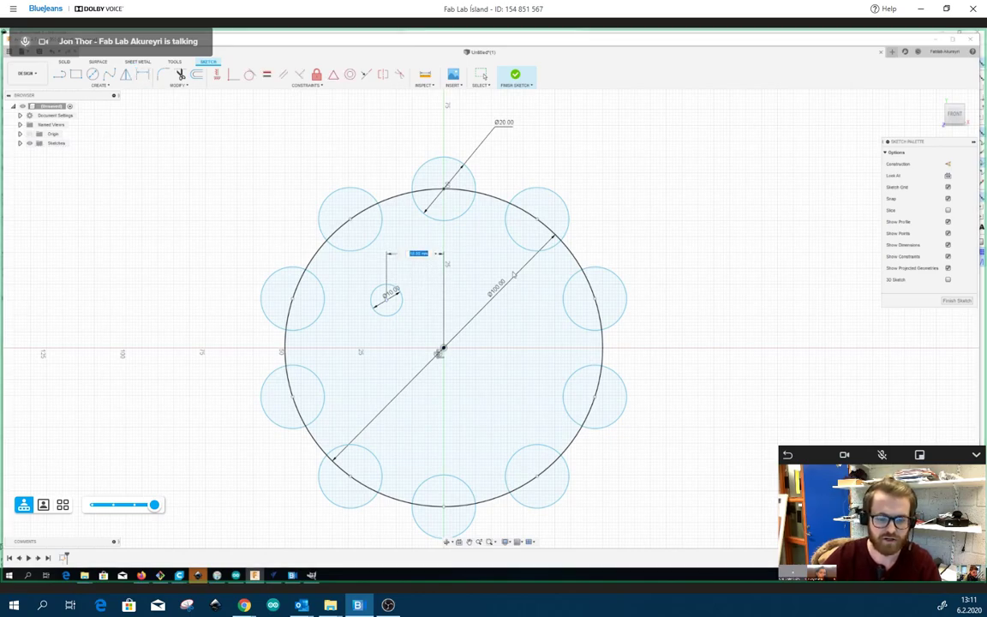
key(Return)
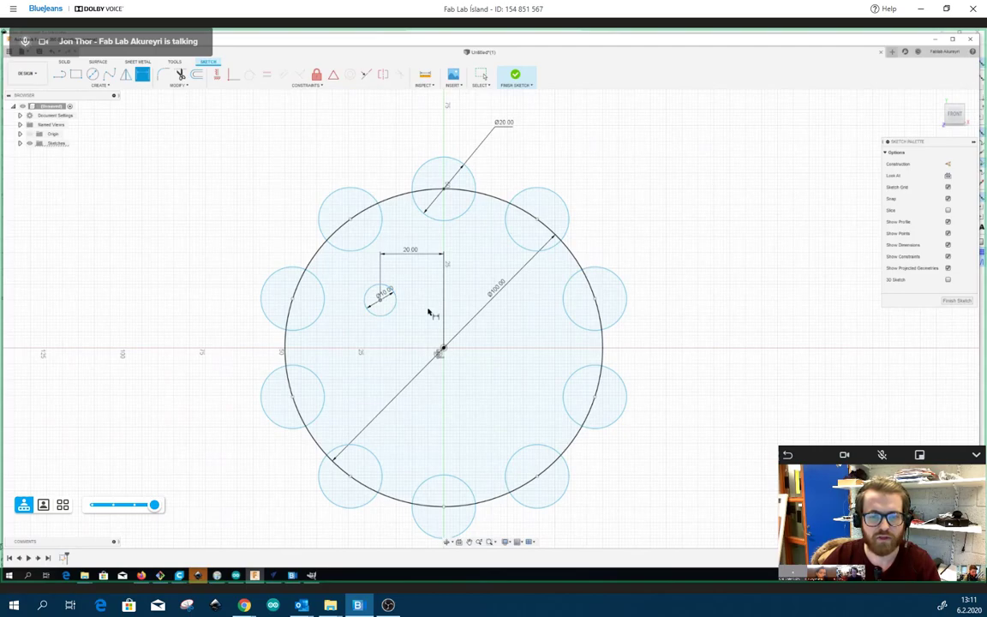
Dimension the vertical distance between the origin and the 10 mm circle's centre at 20 mm
click(381, 300)
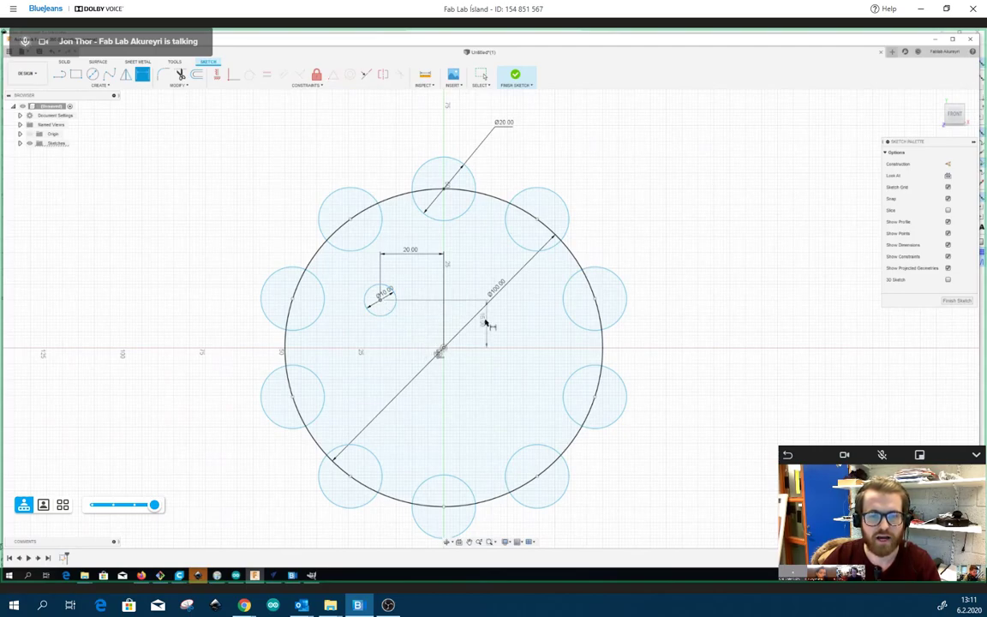
click(336, 324)
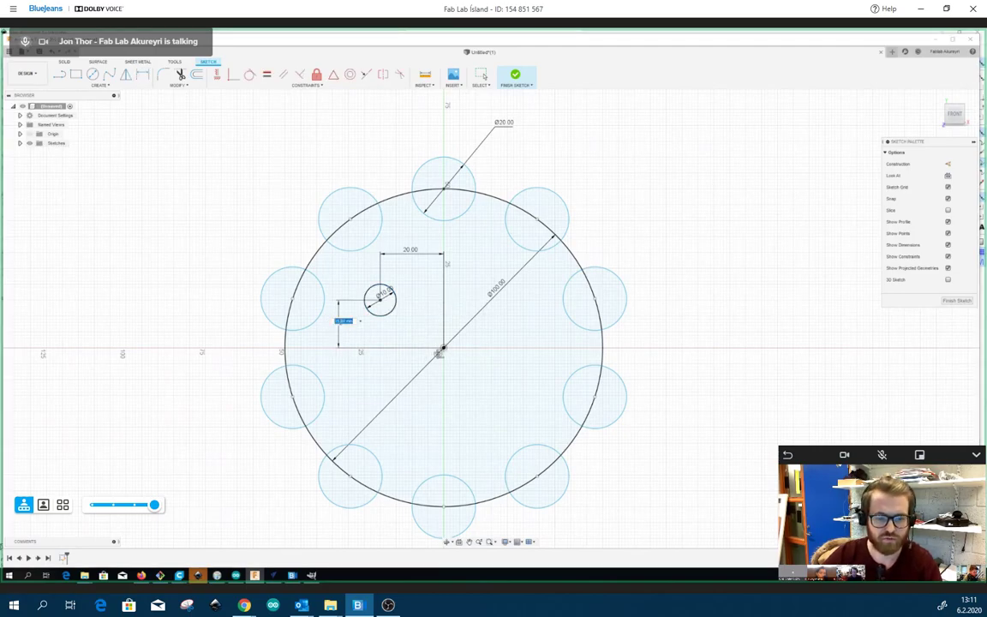
text(20)
key(Return)
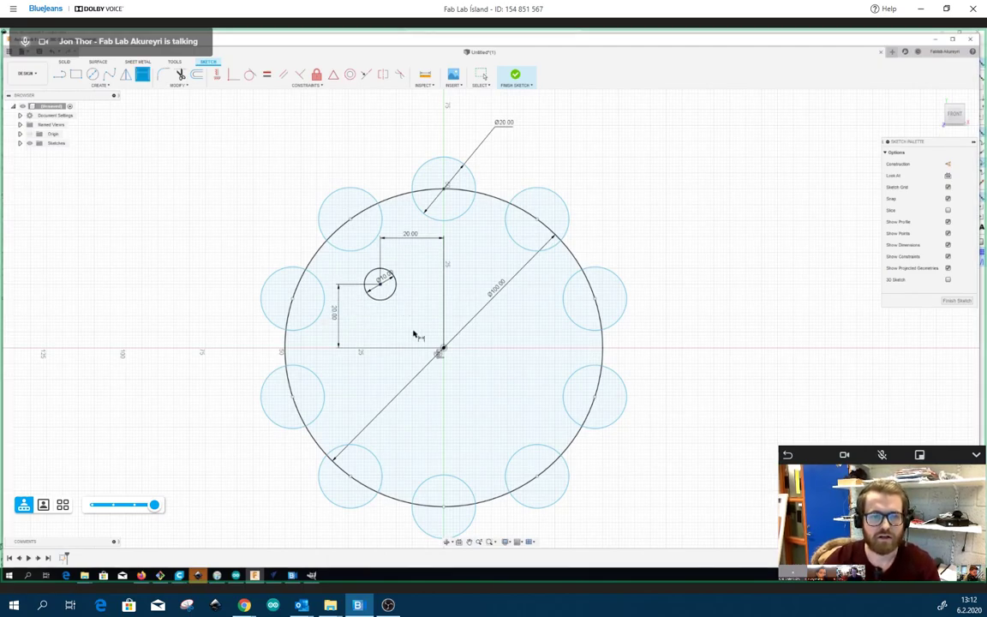
Start a rectangular pattern of the 10 mm circle, extending it about 44 mm to the right and about 37 mm downward
scroll(411, 336, down, 3)
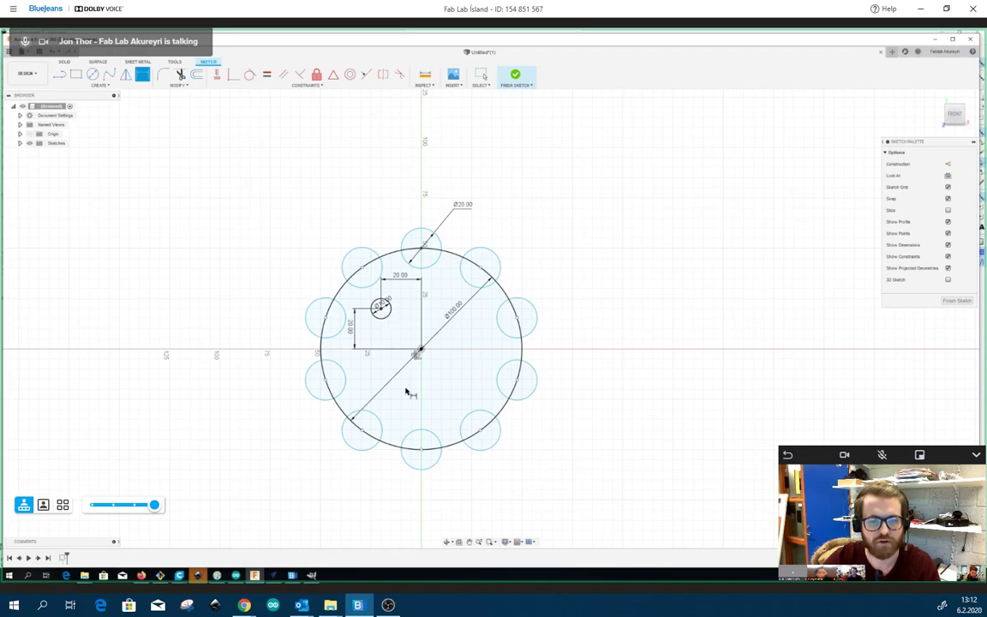
click(109, 86)
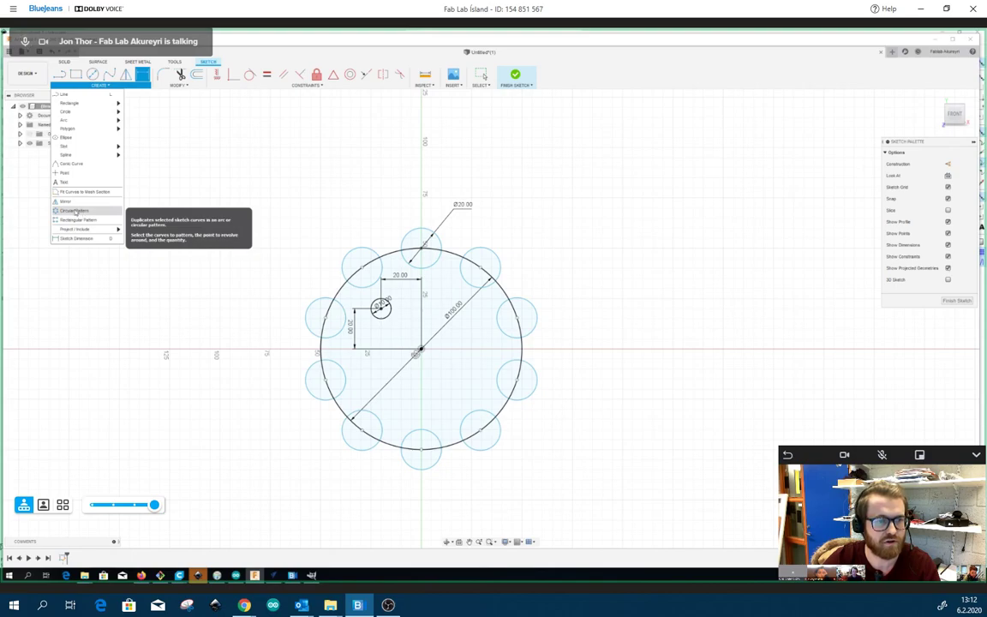
click(103, 219)
scroll(356, 302, up, 4)
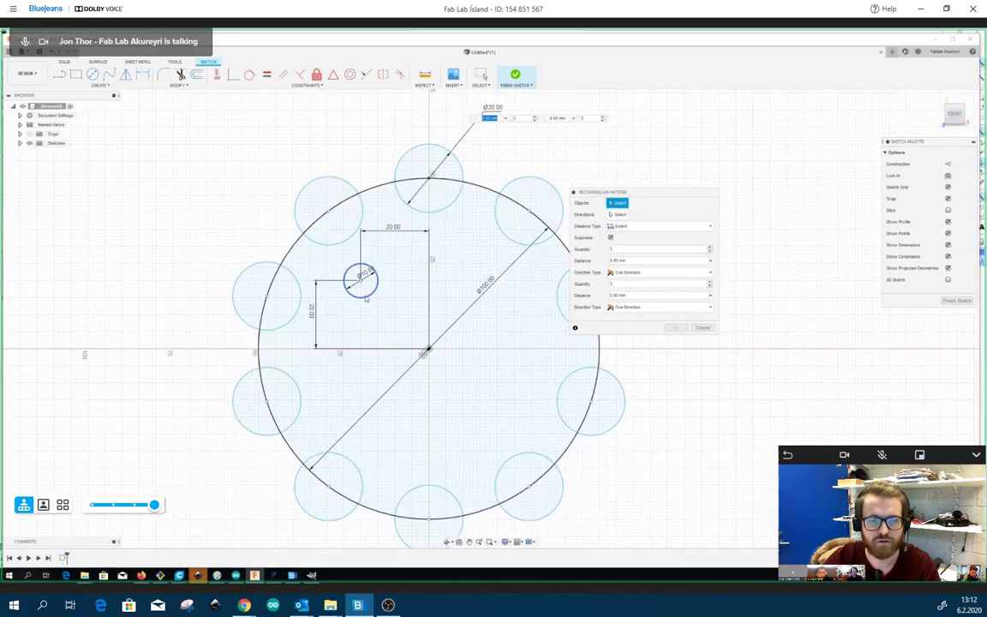
click(373, 291)
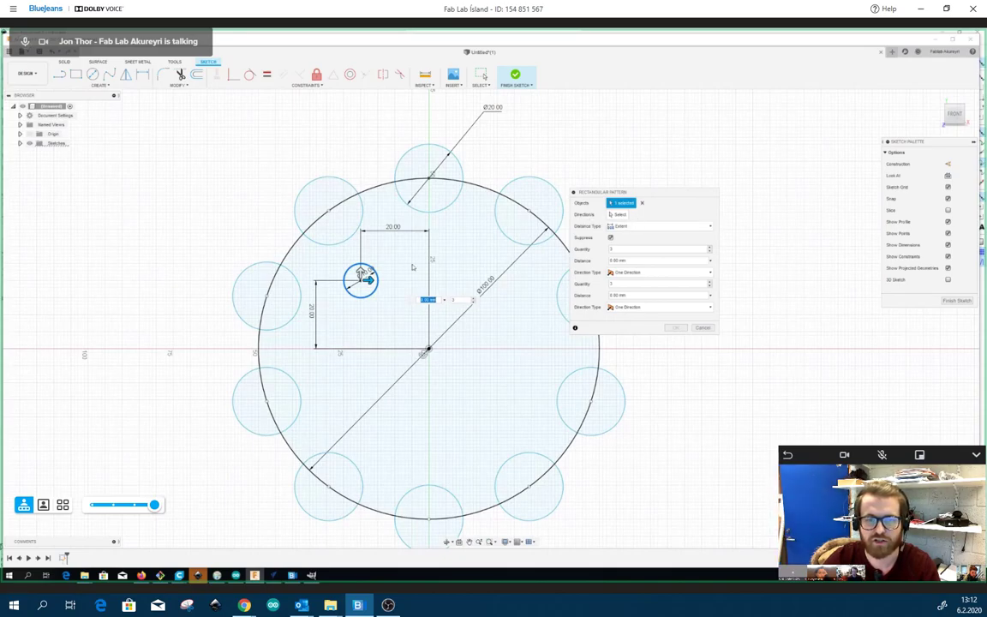
drag(371, 280, 513, 280)
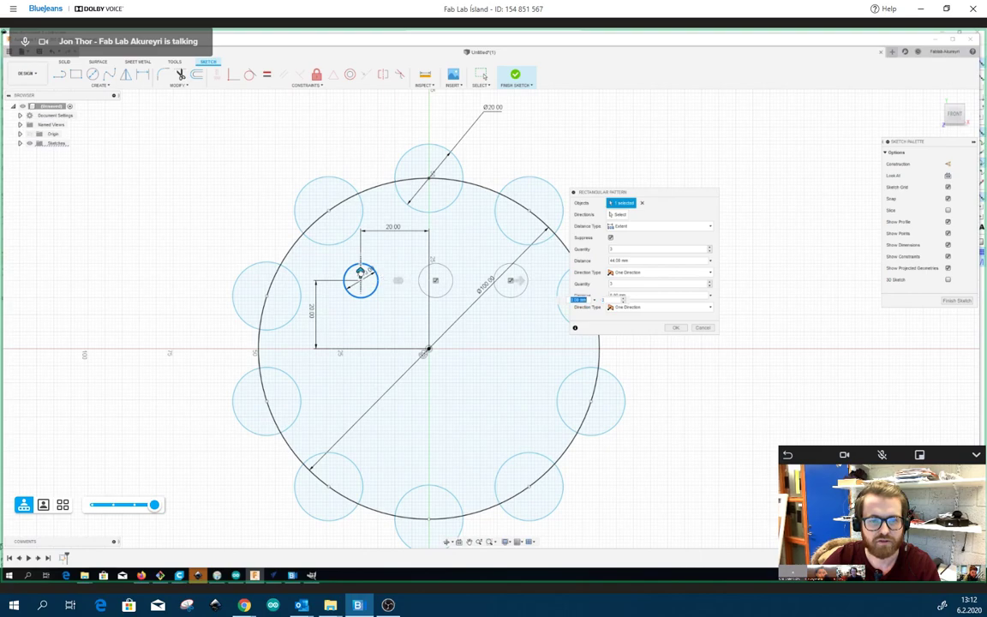
drag(360, 272, 359, 412)
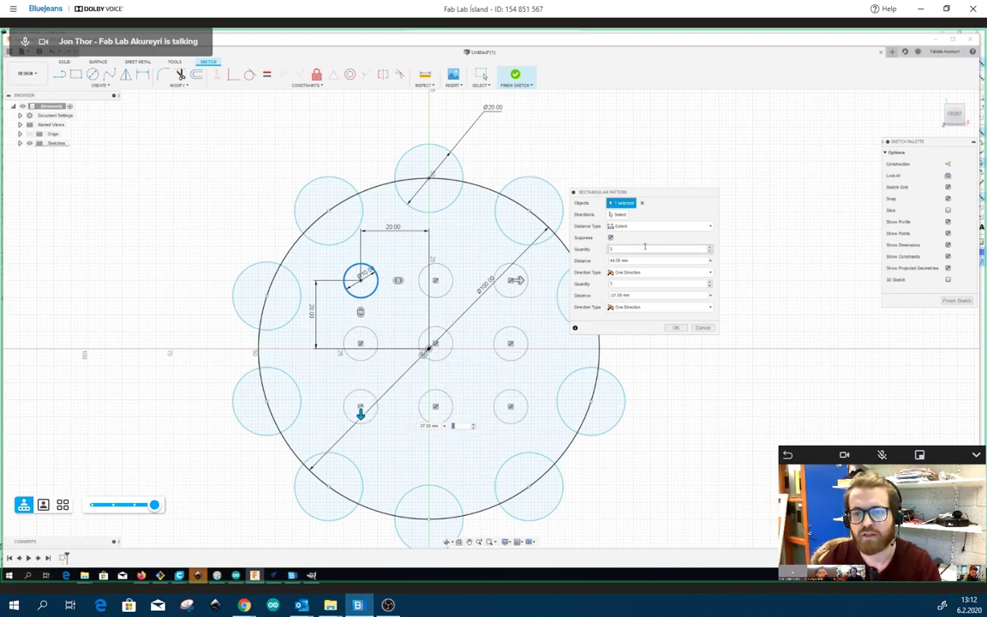
Set the rectangular pattern's quantity to 2 in both directions with distances of 40 mm and -40 mm, and create it
text(2)
drag(630, 283, 588, 282)
text(2)
click(620, 261)
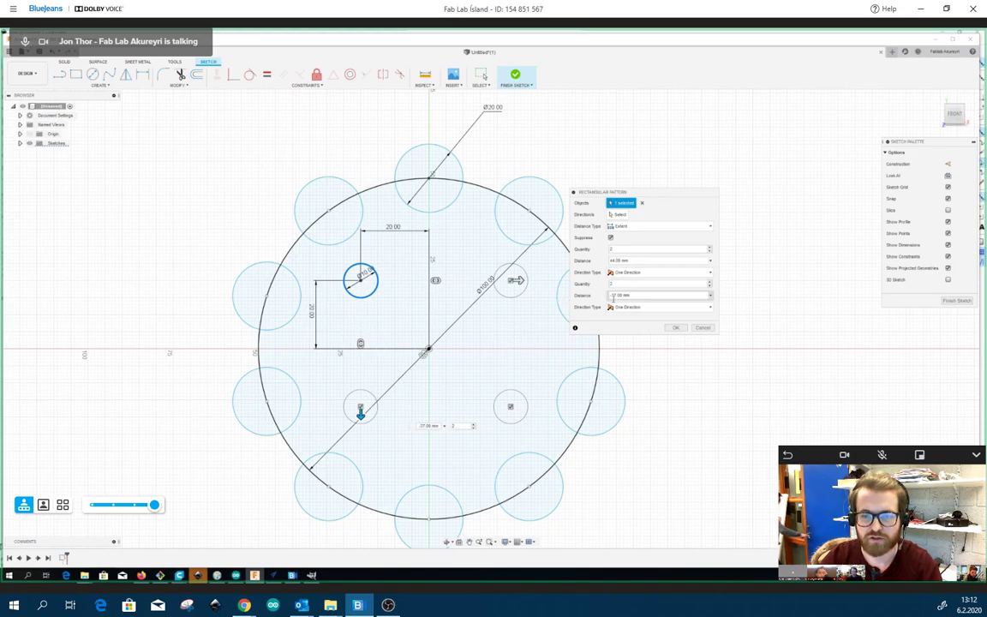
click(646, 260)
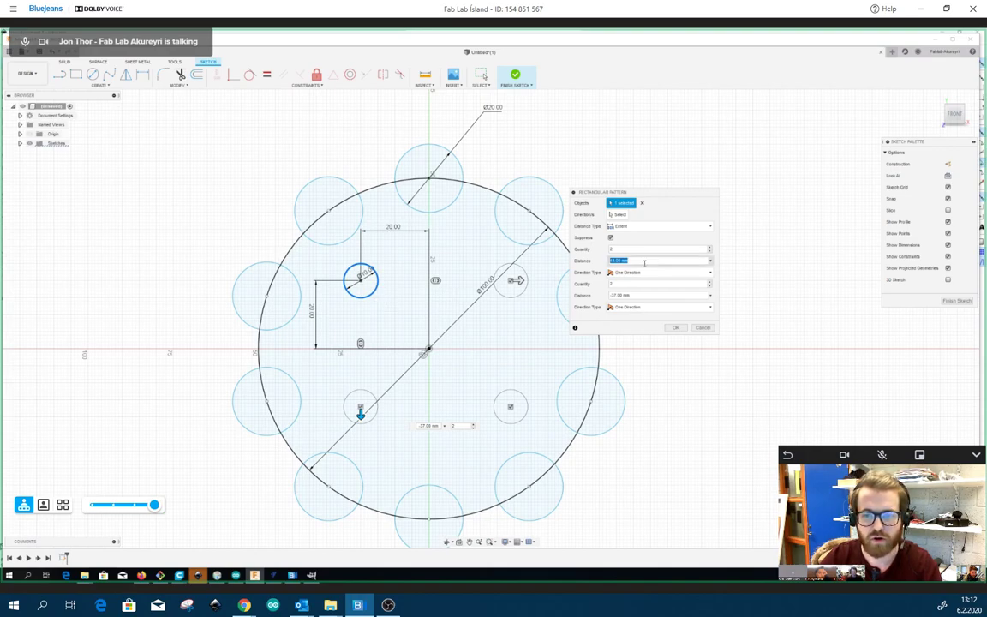
text(40)
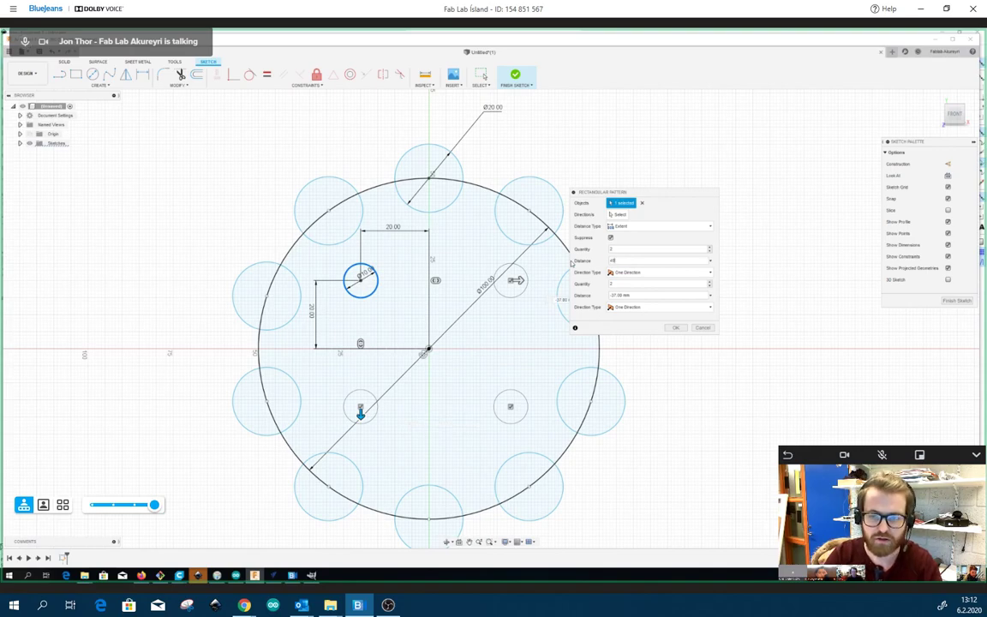
drag(634, 294, 564, 293)
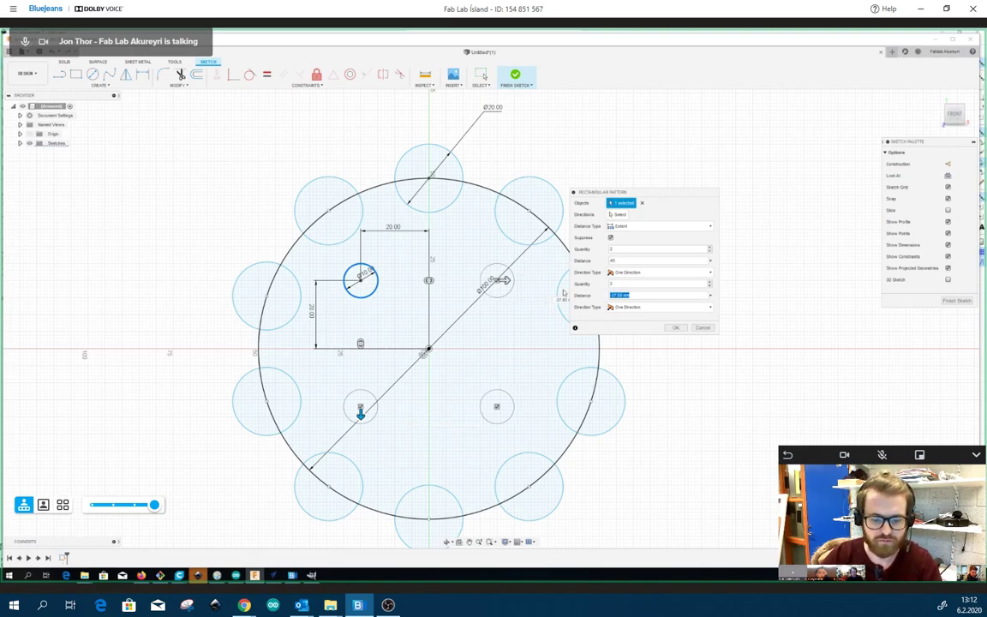
text(-40)
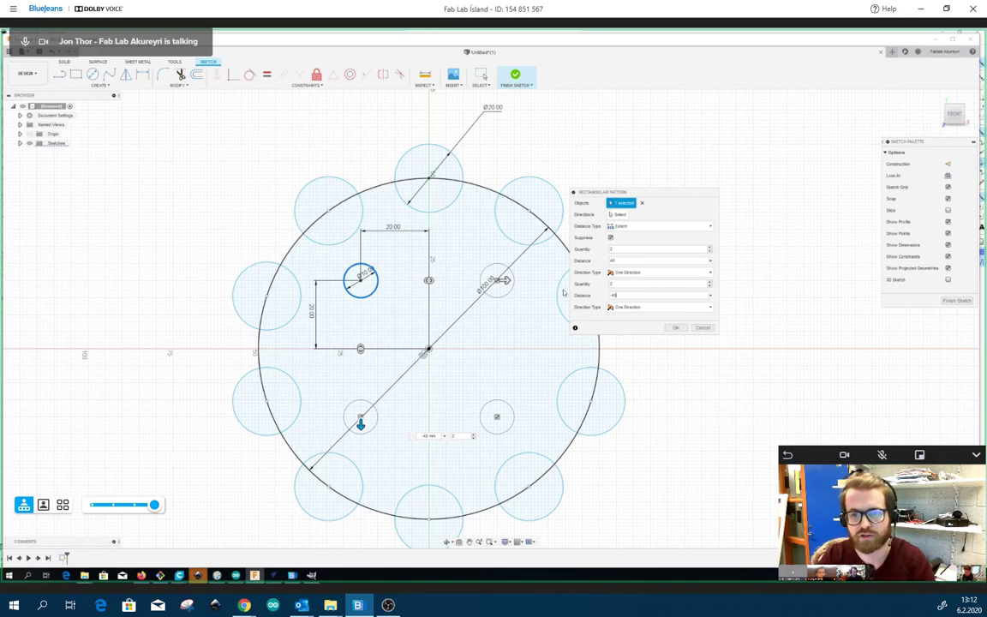
key(Return)
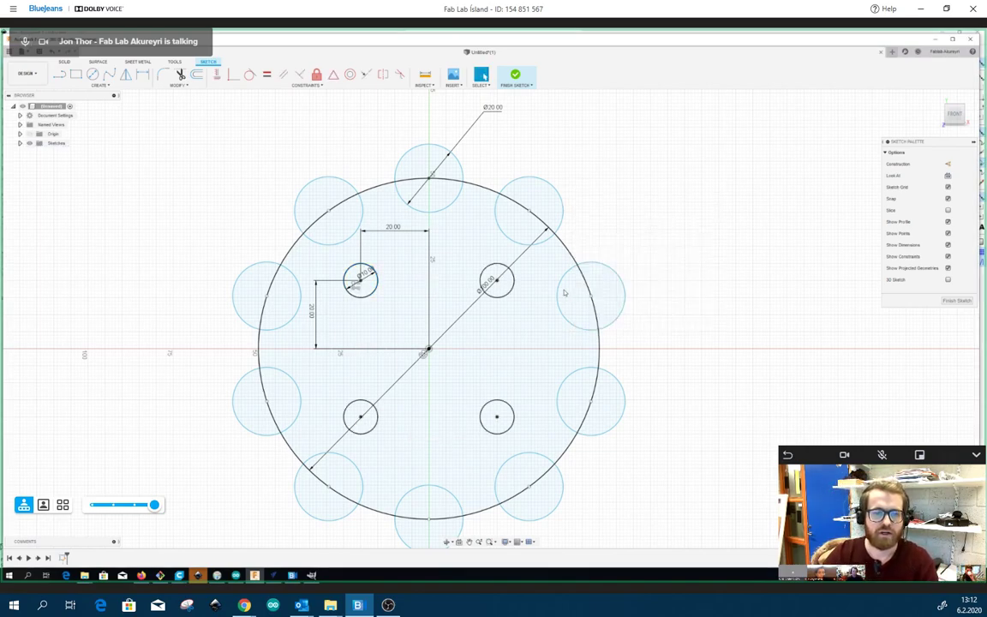
Finish the sketch and extrude the notched disc profile, without the four inner circles, 2 mm as a new body
scroll(429, 384, down, 2)
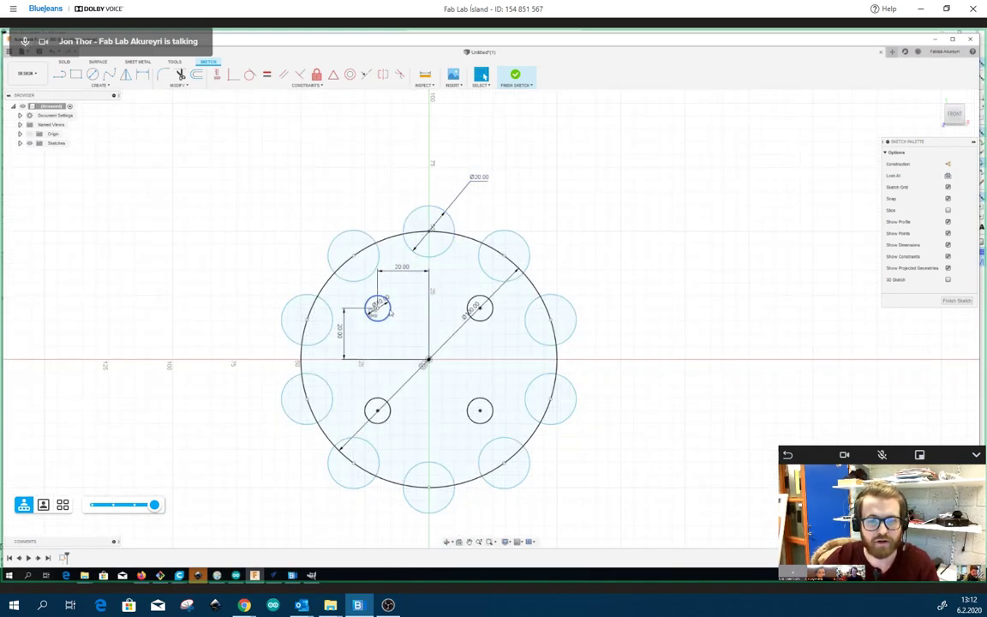
click(100, 84)
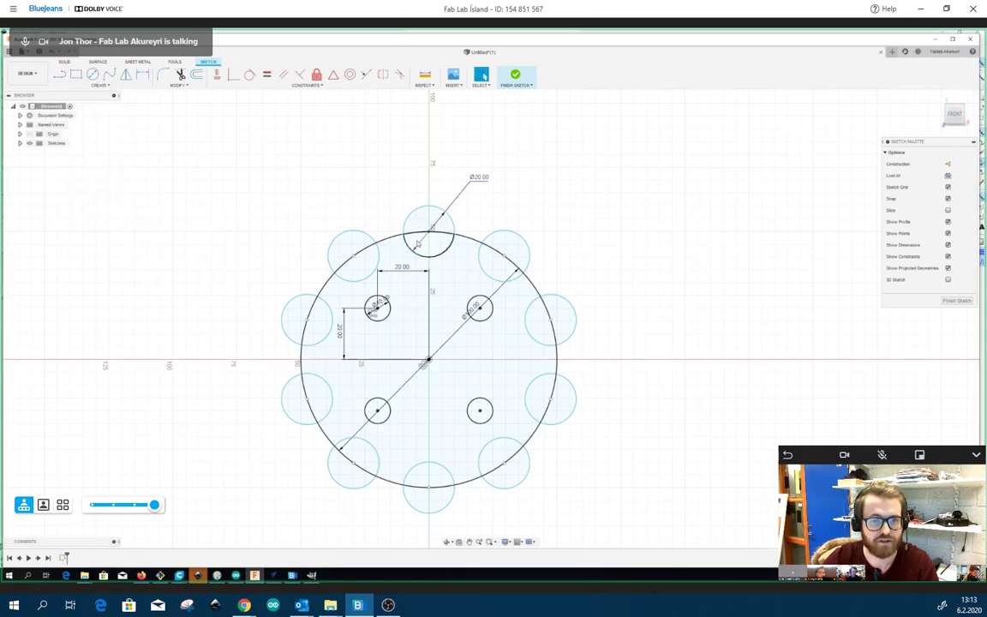
scroll(397, 250, down, 4)
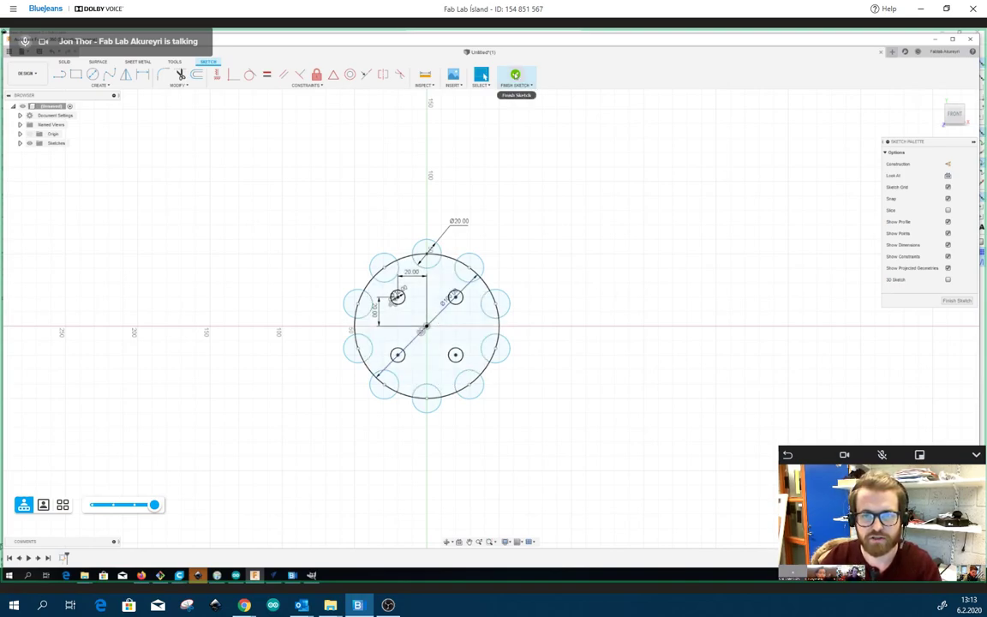
click(515, 75)
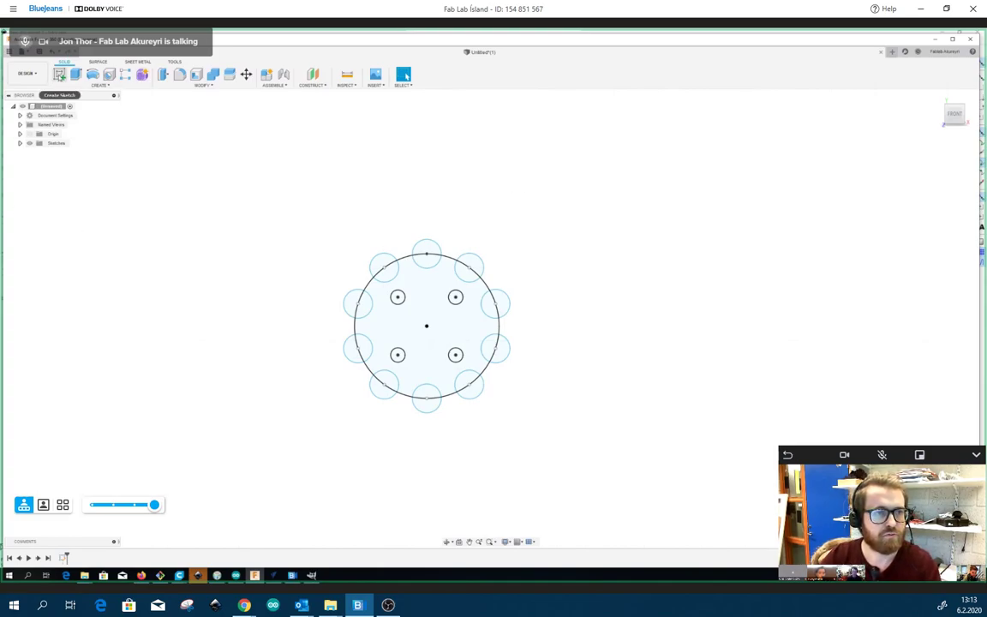
click(76, 75)
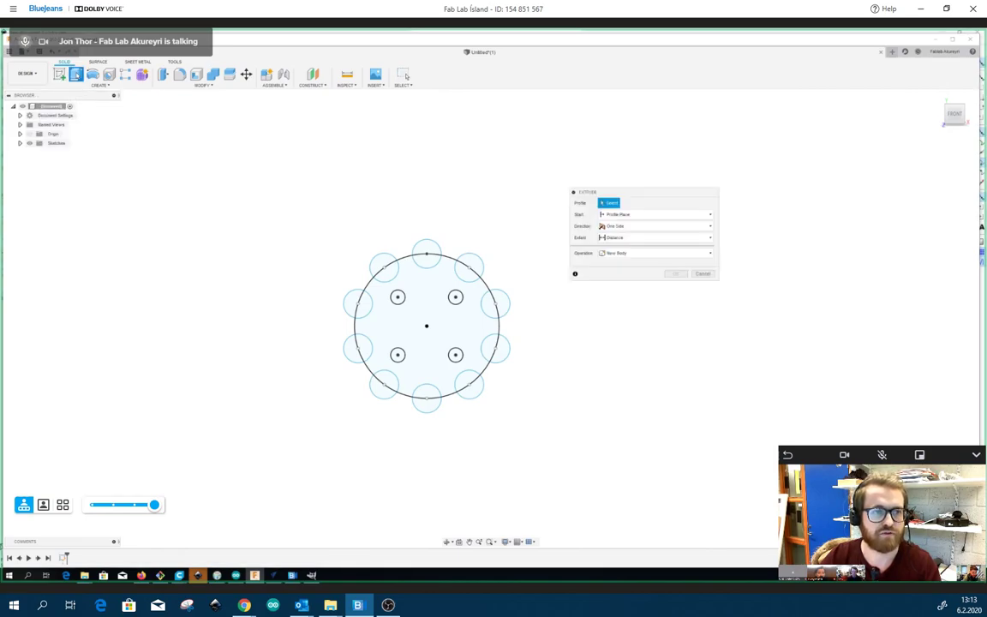
click(470, 318)
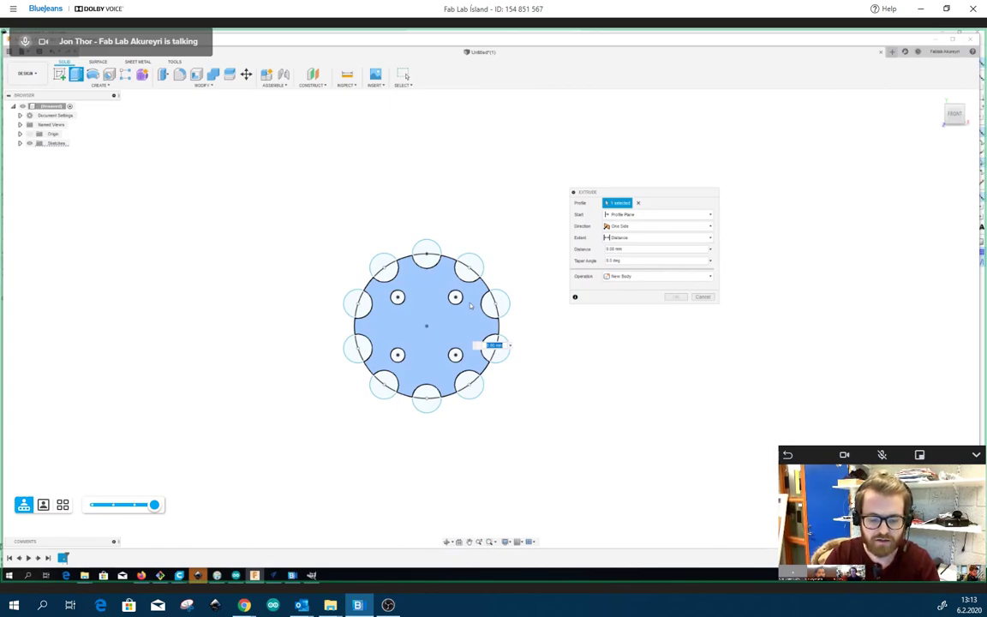
text(3)
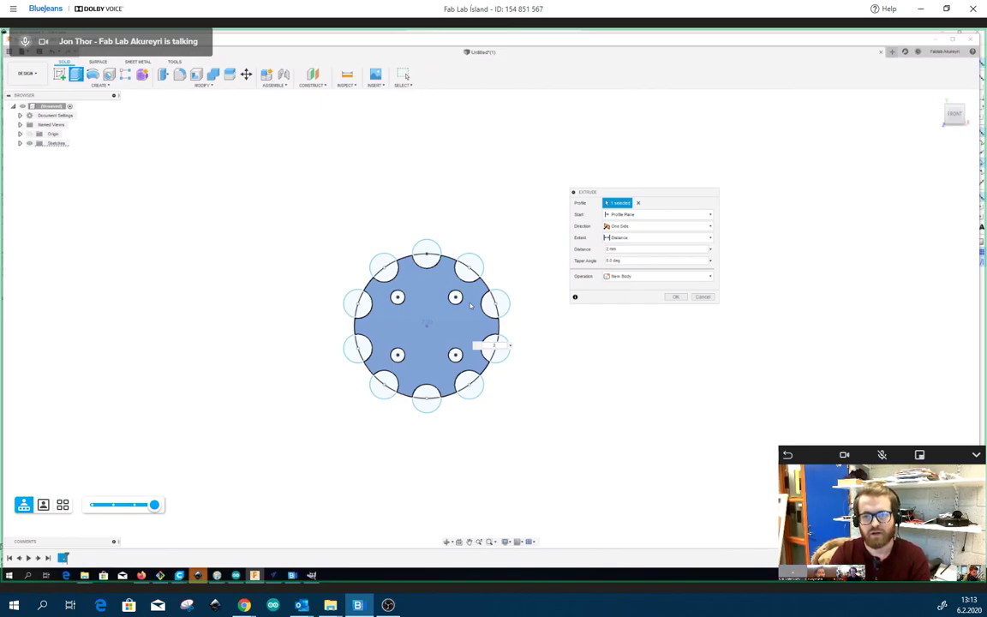
key(Return)
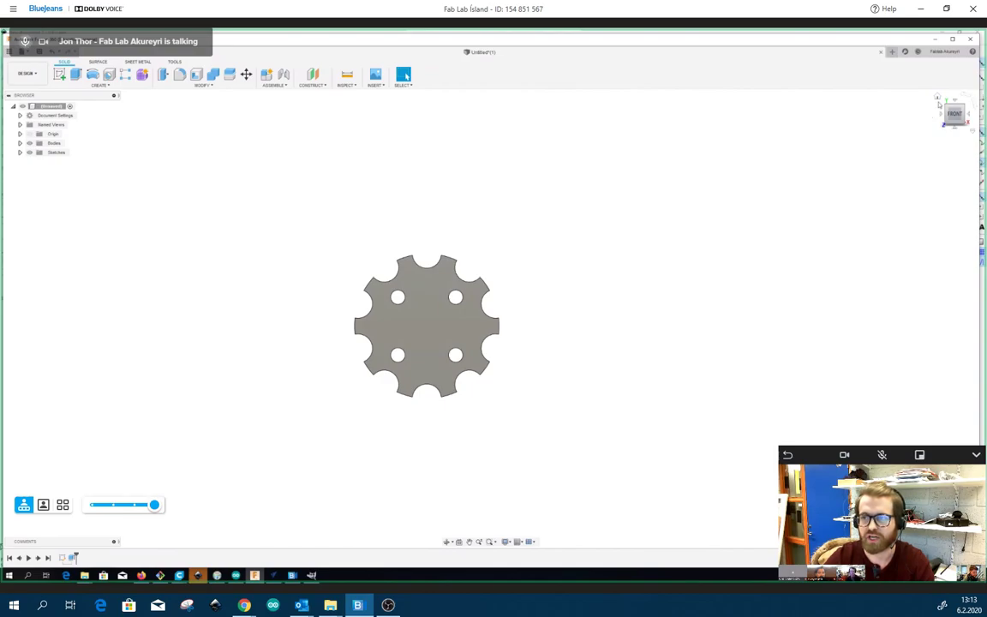
Examine the extruded disc's shape and thickness from the home and front views
click(937, 98)
shift+middle_drag(491, 318, 511, 278)
scroll(694, 254, down, 2)
scroll(694, 254, down, 5)
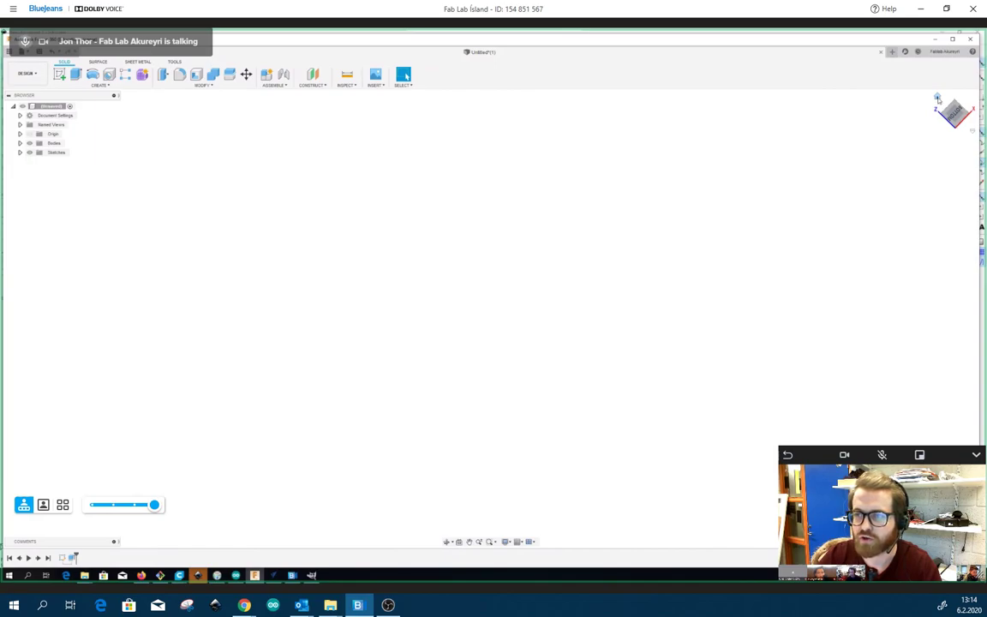
click(937, 100)
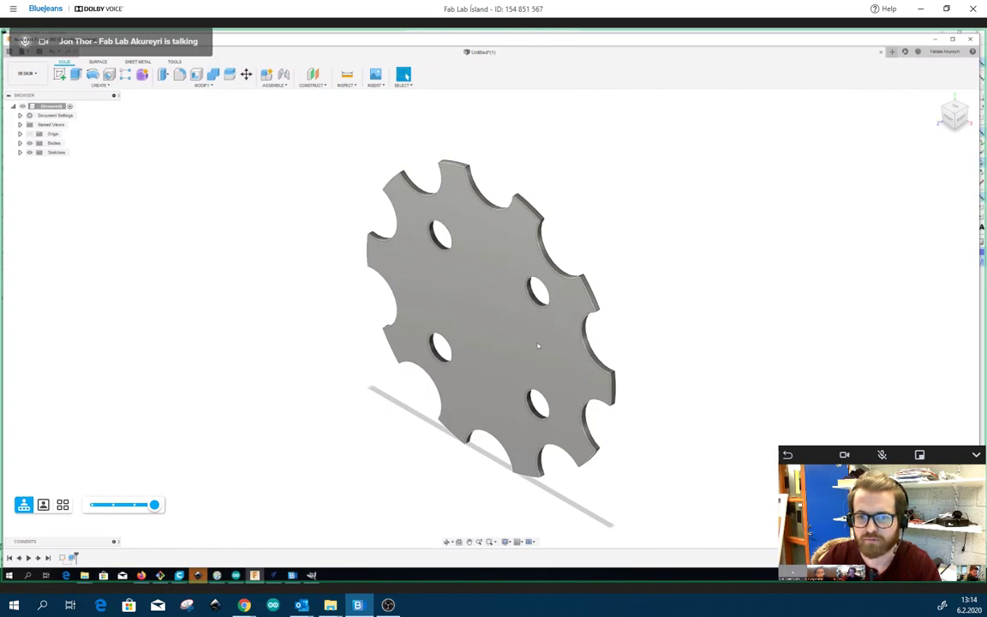
scroll(538, 346, down, 3)
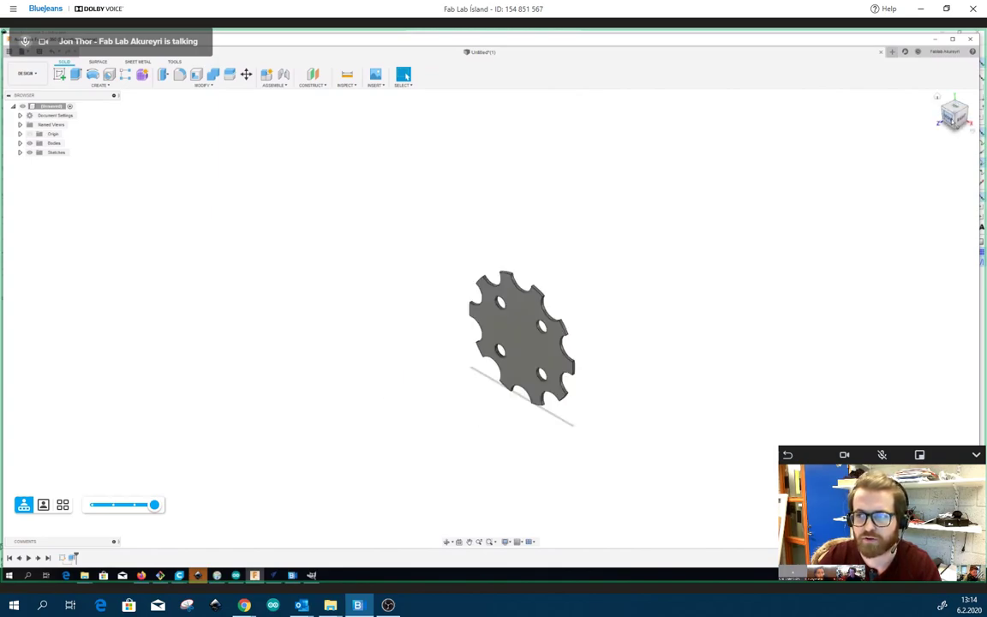
click(951, 119)
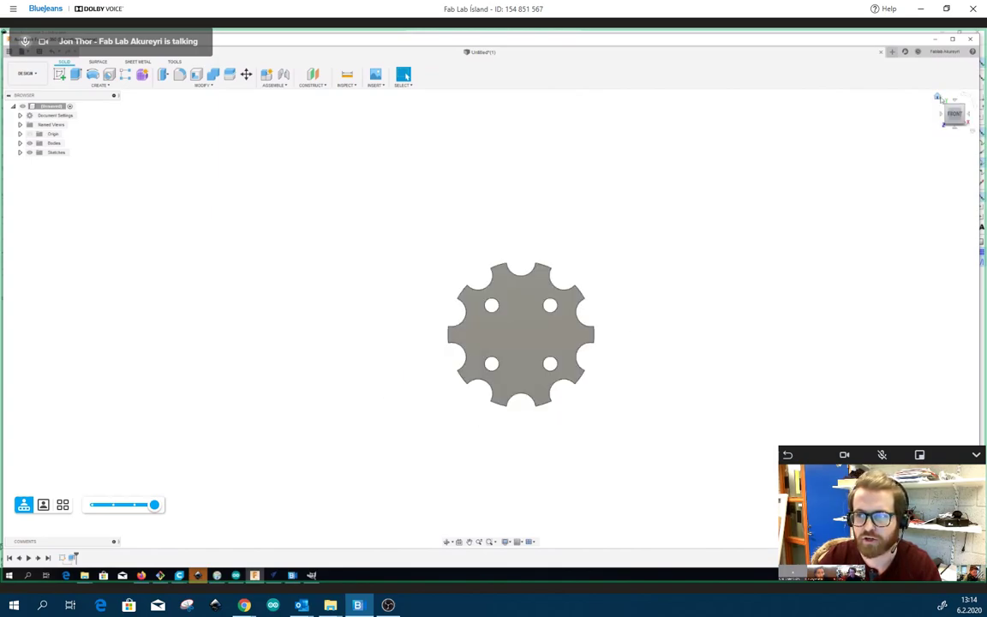
click(939, 98)
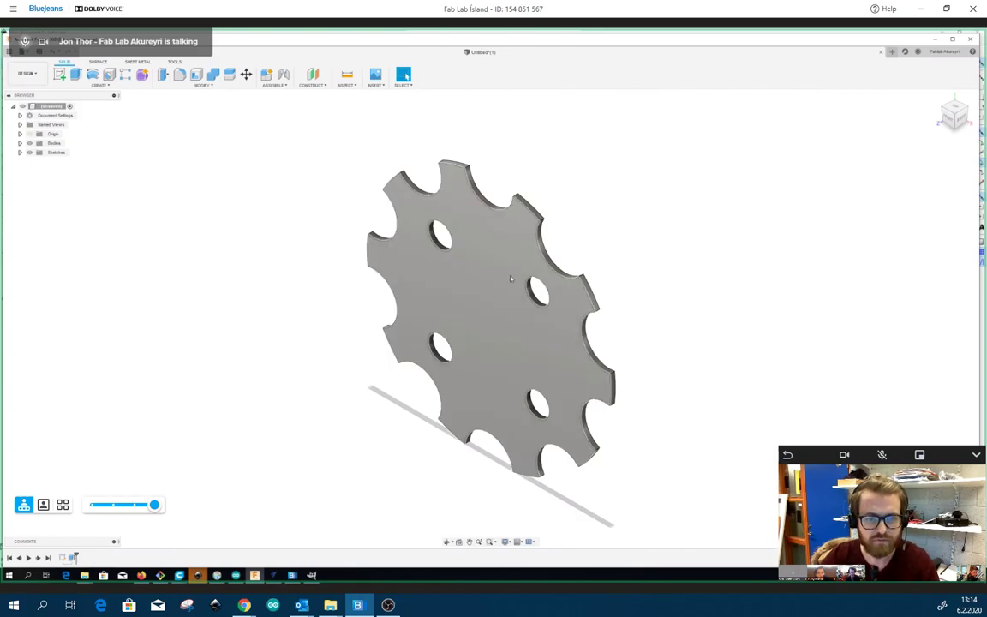
scroll(498, 343, down, 2)
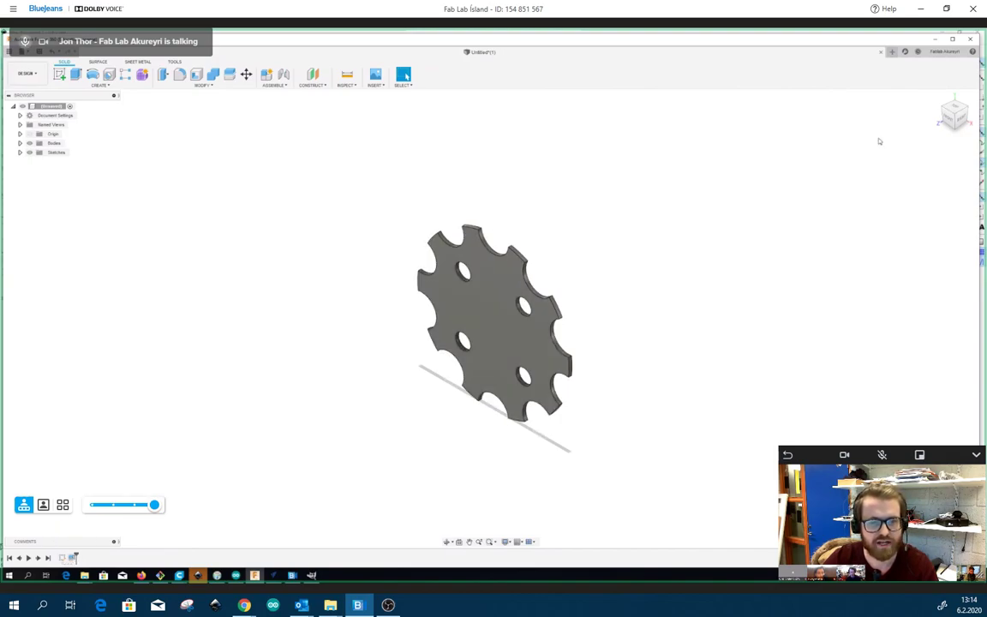
Reopen the disc's sketch for editing and set the diameter of the topmost rim circle to 5 mm
click(949, 119)
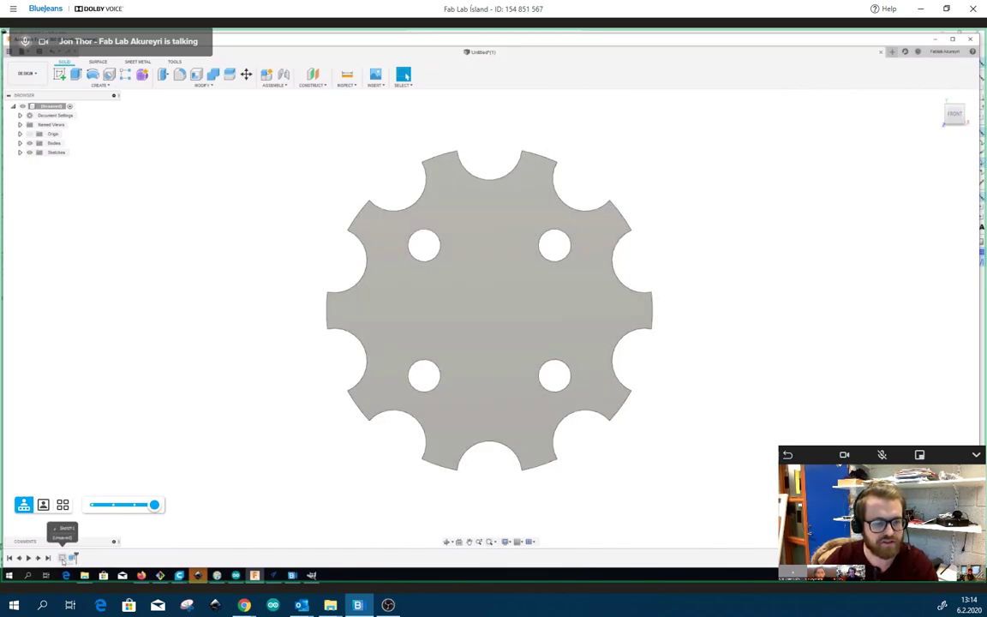
double_click(62, 558)
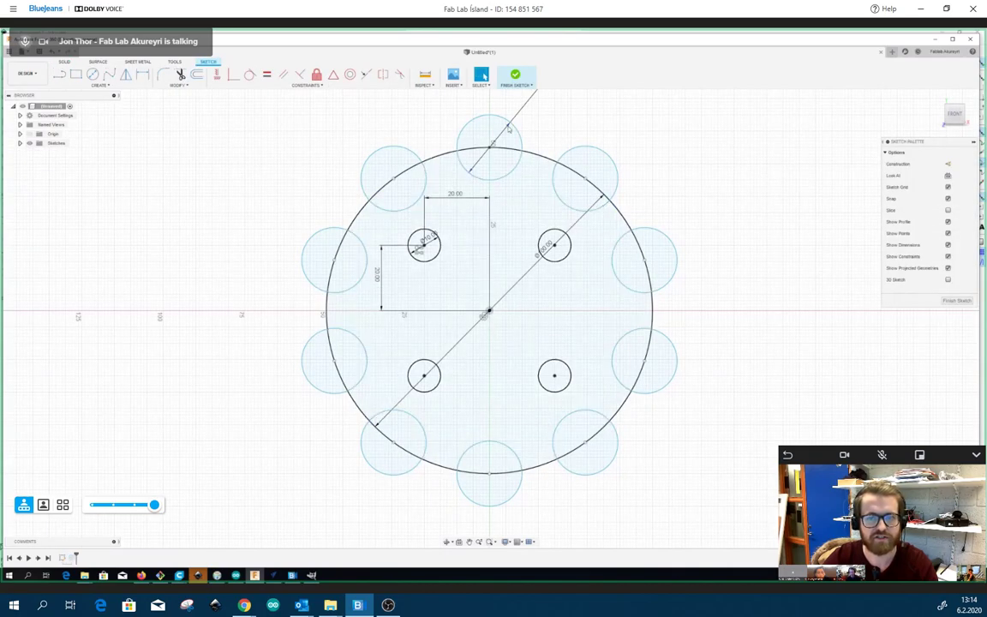
scroll(509, 128, down, 3)
middle_drag(509, 128, 490, 210)
double_click(520, 176)
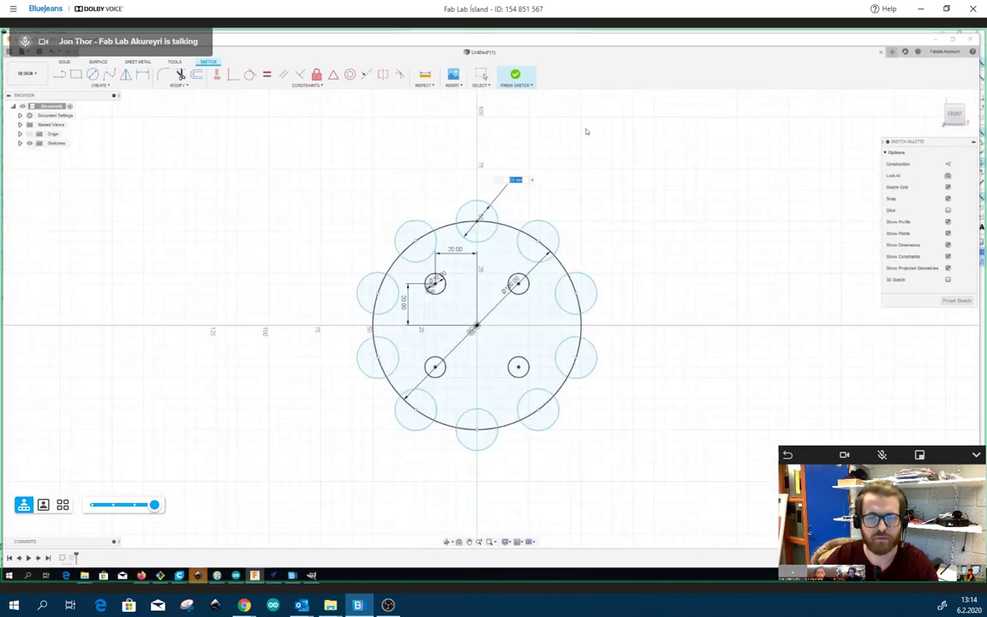
text(5)
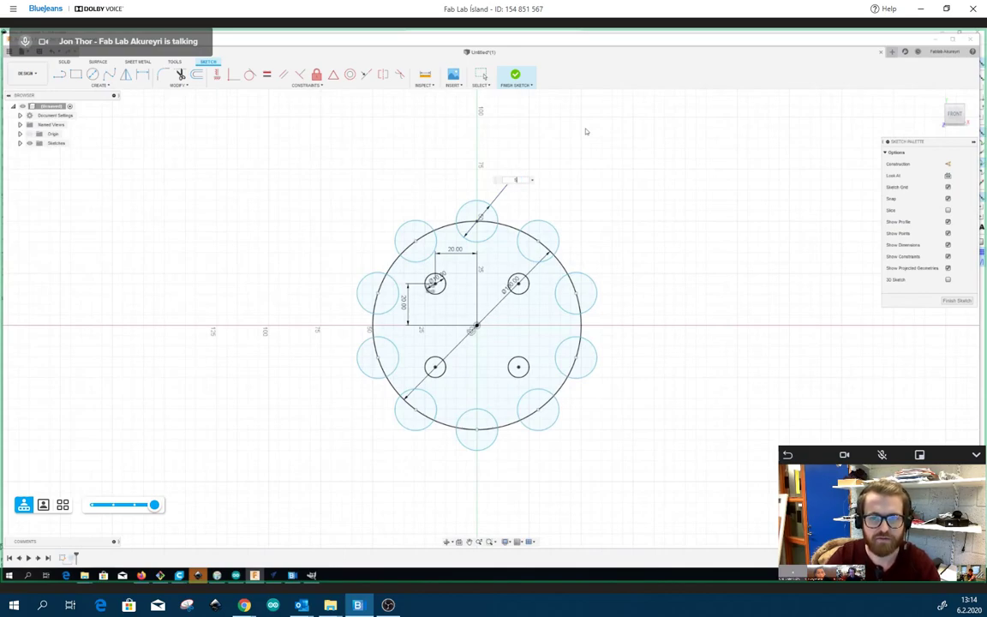
key(Return)
Set the diameter of the dimensioned inner circle, above and to the left of the centre, to 20 mm
scroll(439, 288, up, 5)
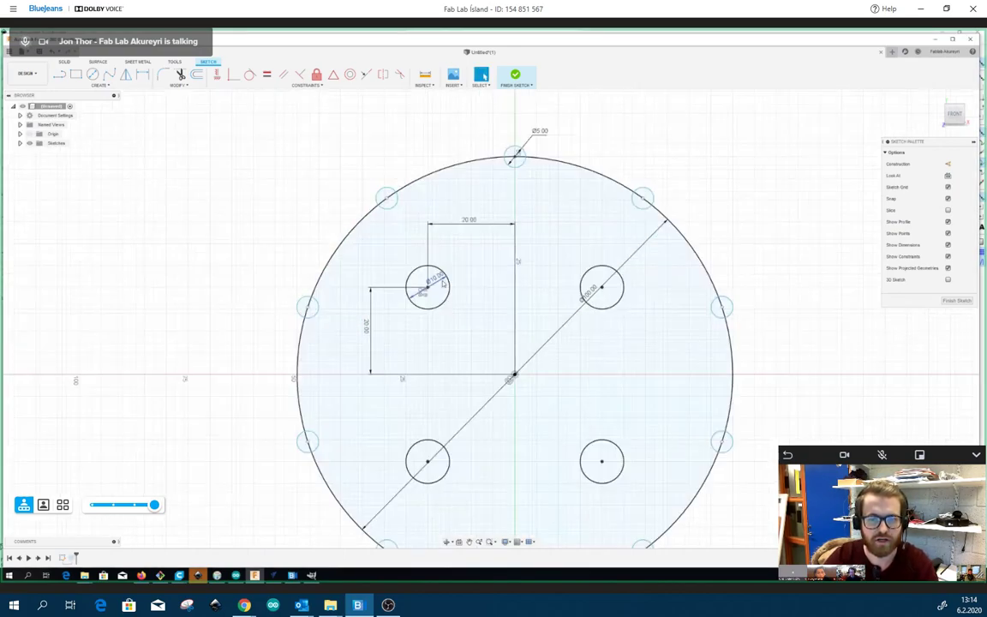
double_click(435, 281)
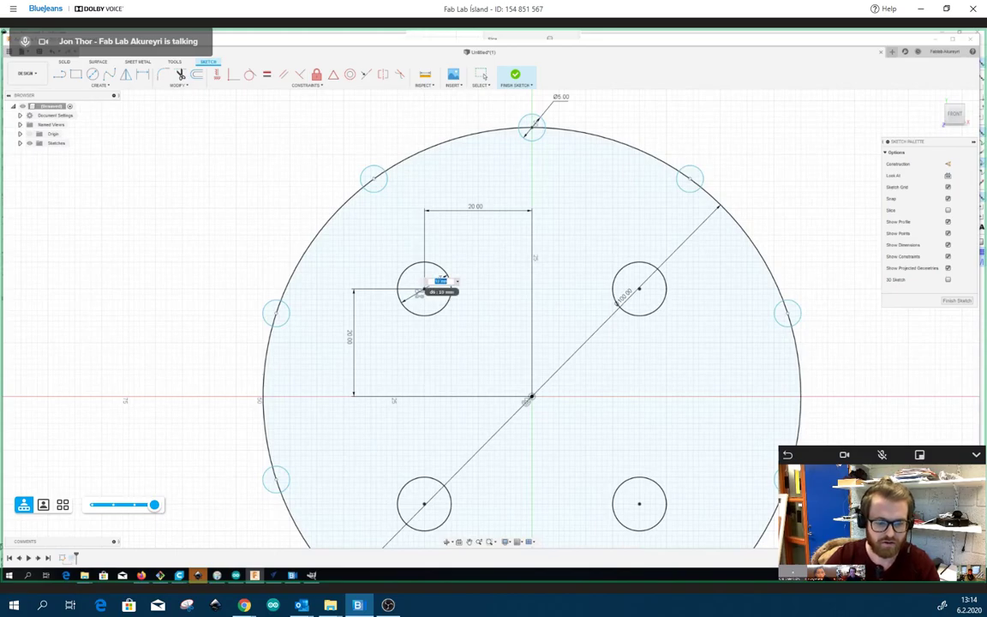
text(20)
key(Return)
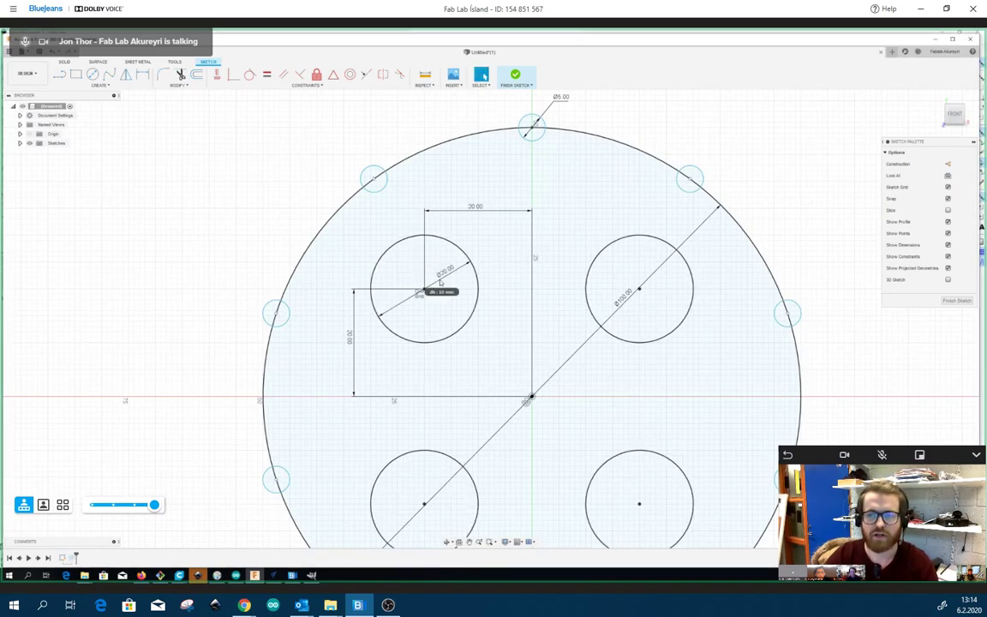
Finish the sketch to update the extruded disc and show it in the home view
scroll(526, 313, down, 4)
scroll(526, 316, down, 1)
click(516, 75)
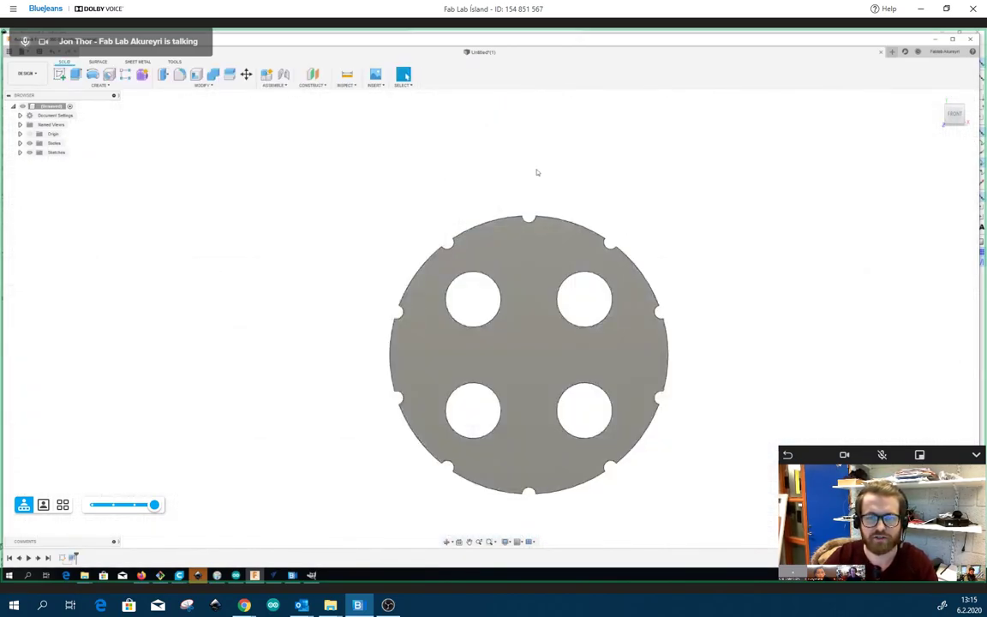
click(937, 98)
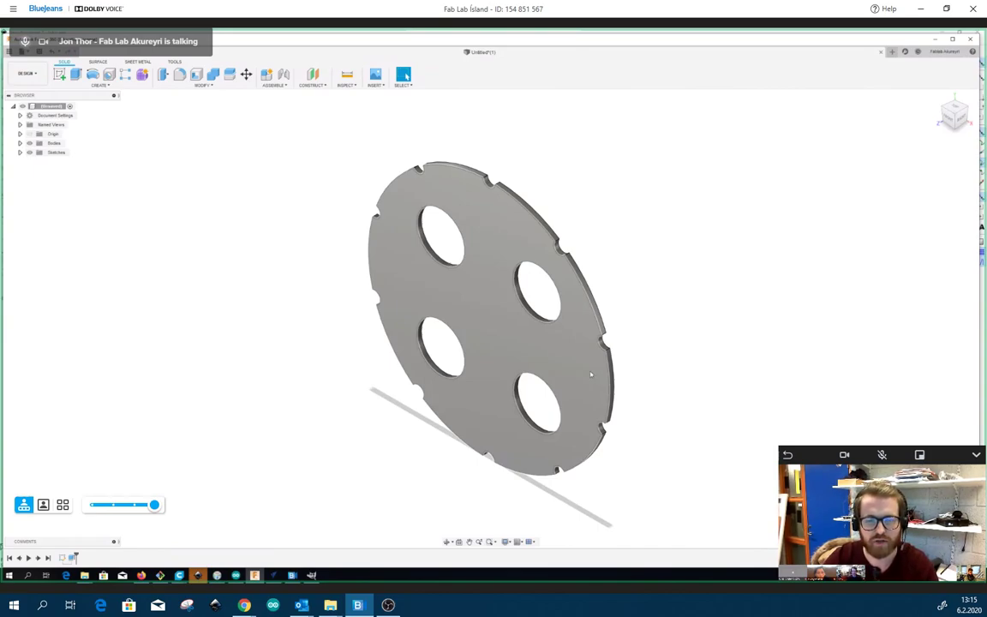
Reopen the disc's sketch to review its circles and dimensions, and finish the sketch again
scroll(592, 371, down, 2)
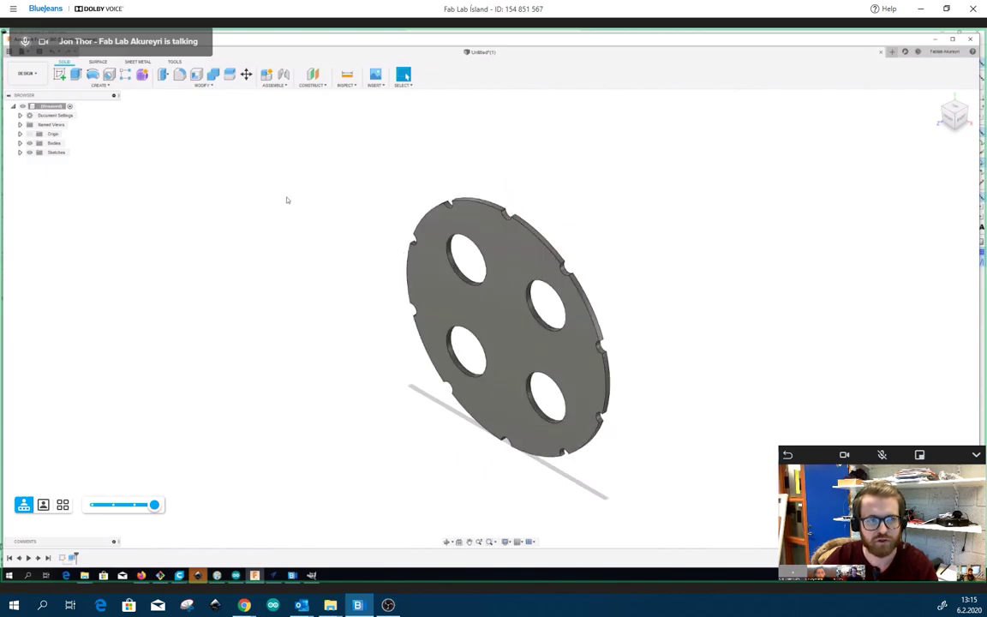
double_click(64, 557)
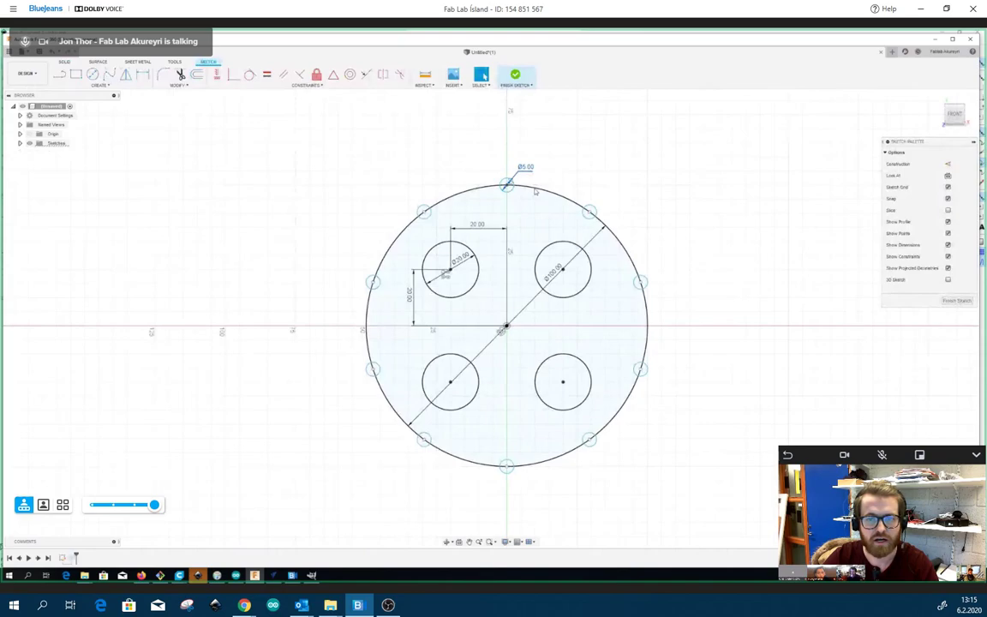
click(98, 85)
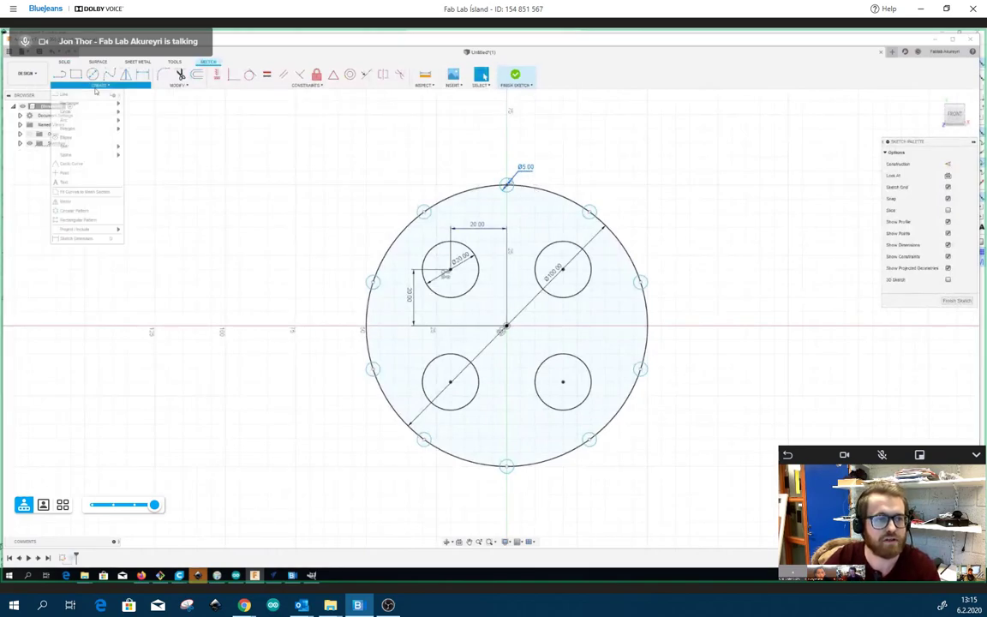
click(388, 184)
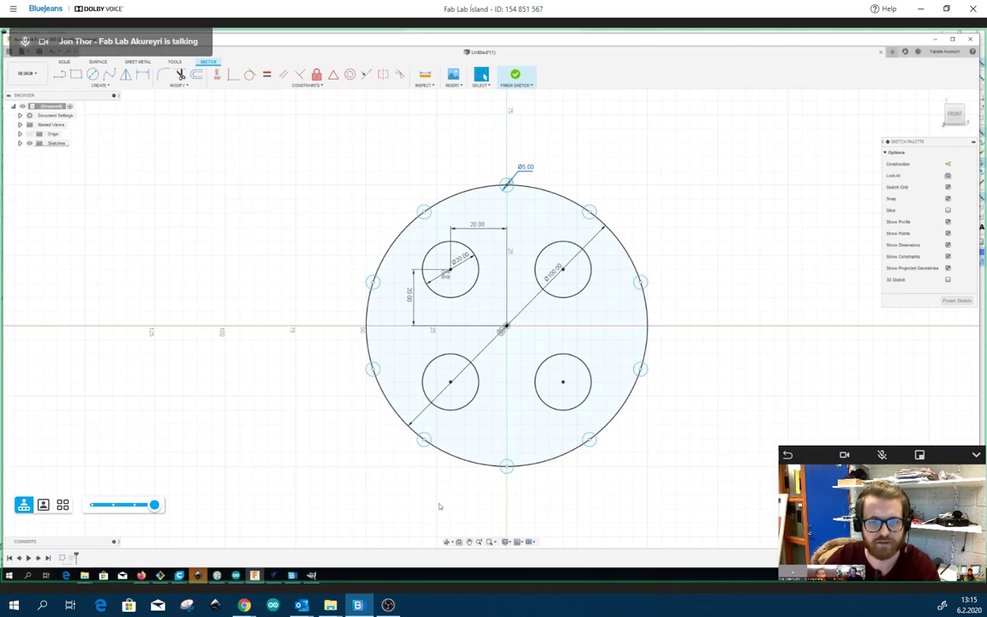
scroll(454, 484, down, 2)
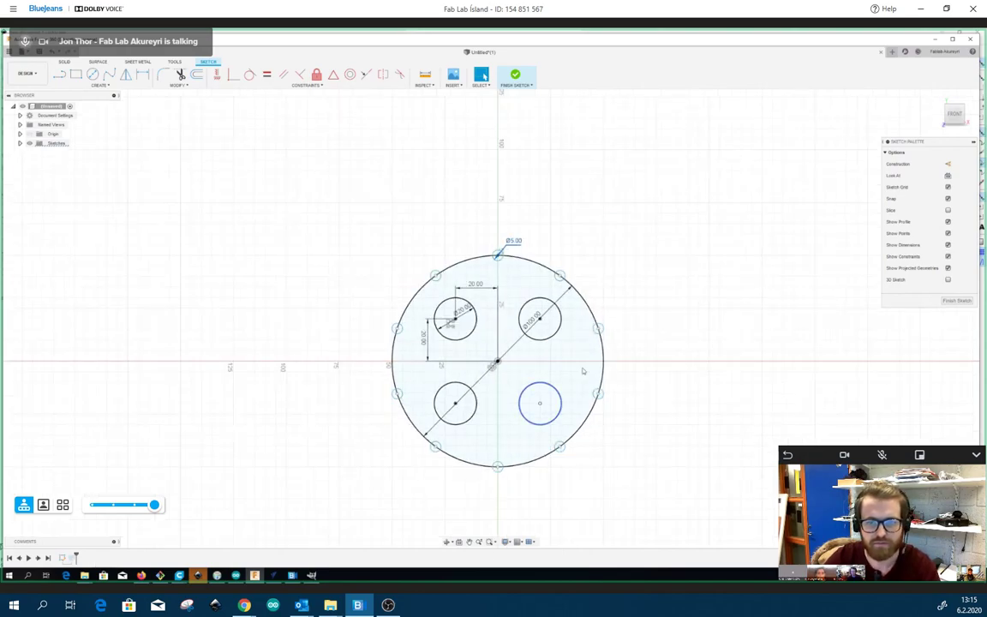
click(516, 77)
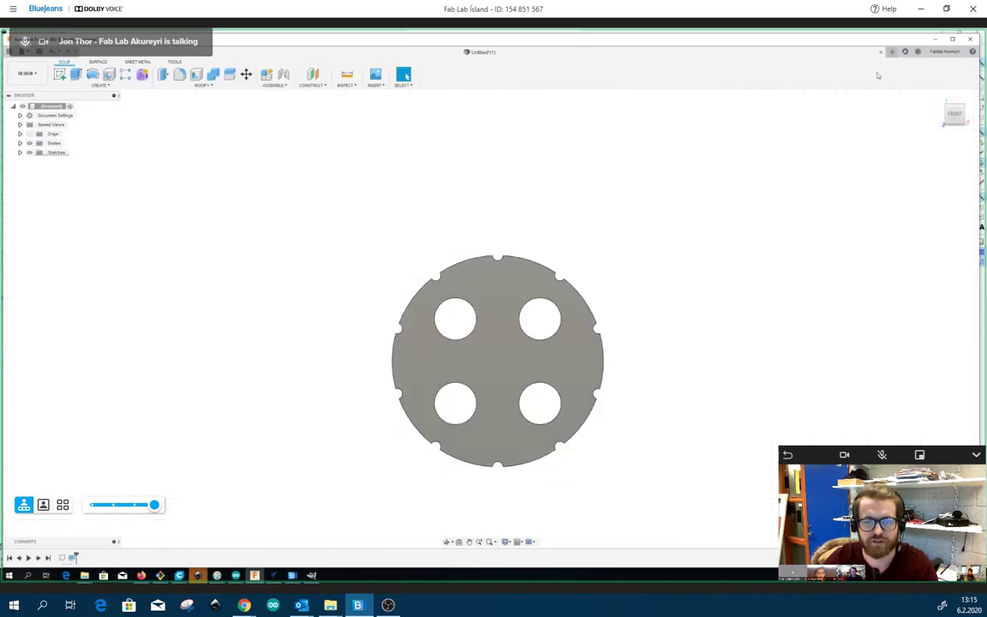
mouse_move(953, 113)
mouse_down()
mouse_move(921, 130)
mouse_move(900, 101)
mouse_move(922, 98)
mouse_move(952, 113)
mouse_move(973, 104)
mouse_up()
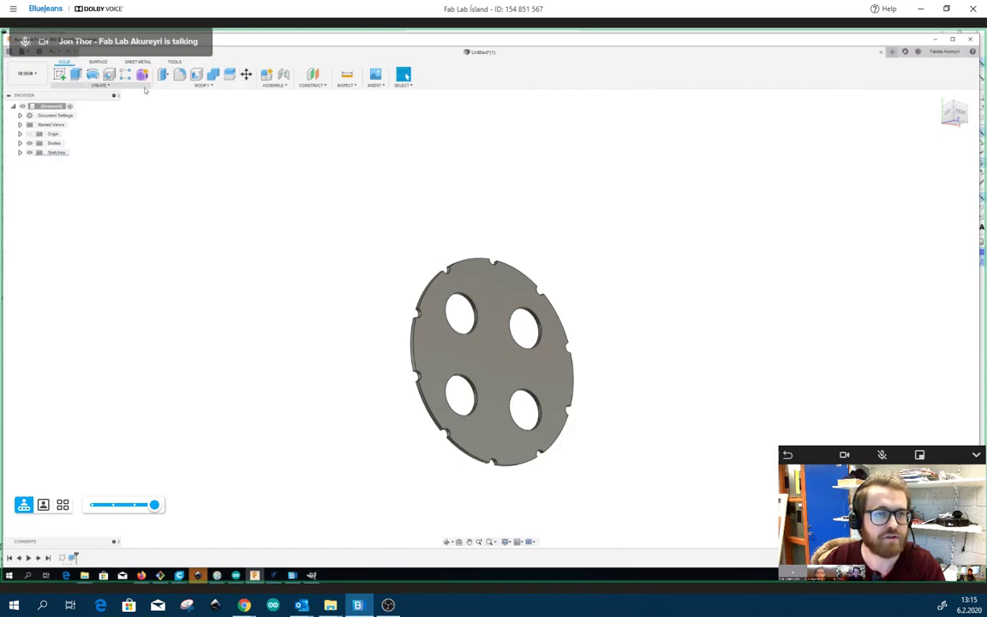
click(106, 86)
click(183, 86)
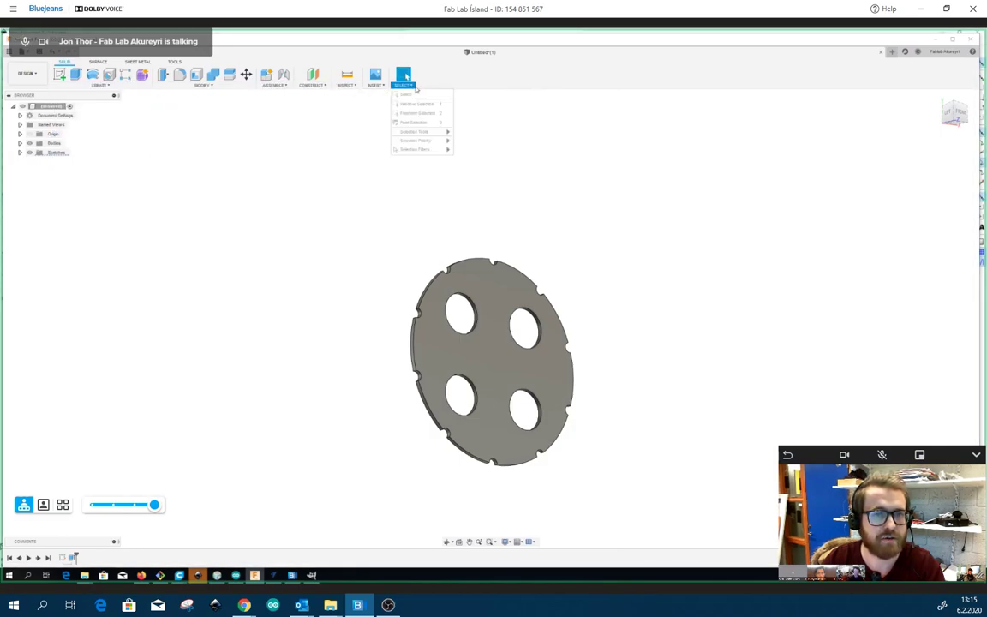
click(116, 88)
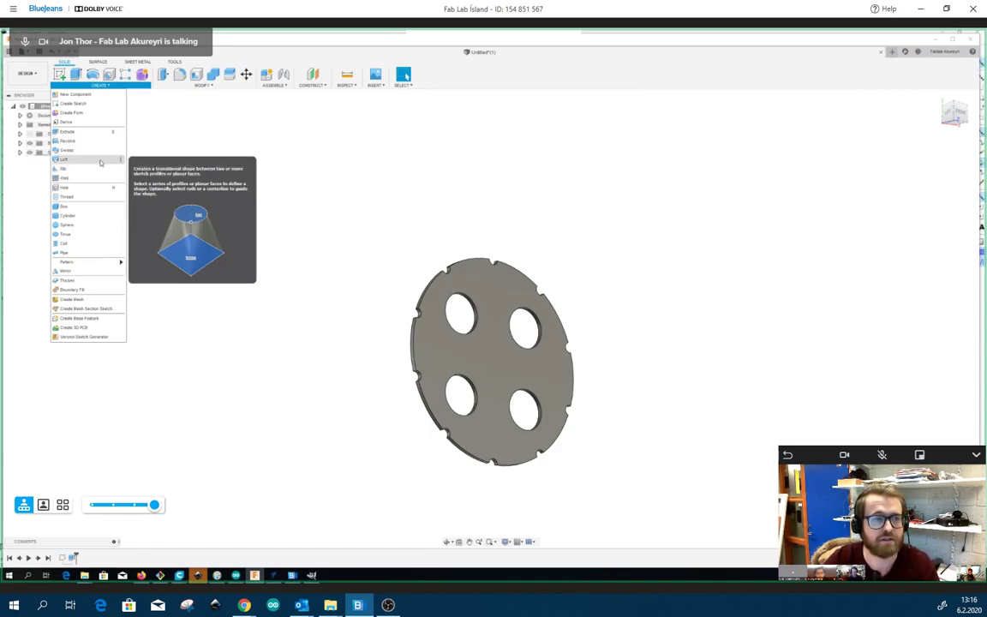
click(279, 223)
scroll(338, 227, down, 2)
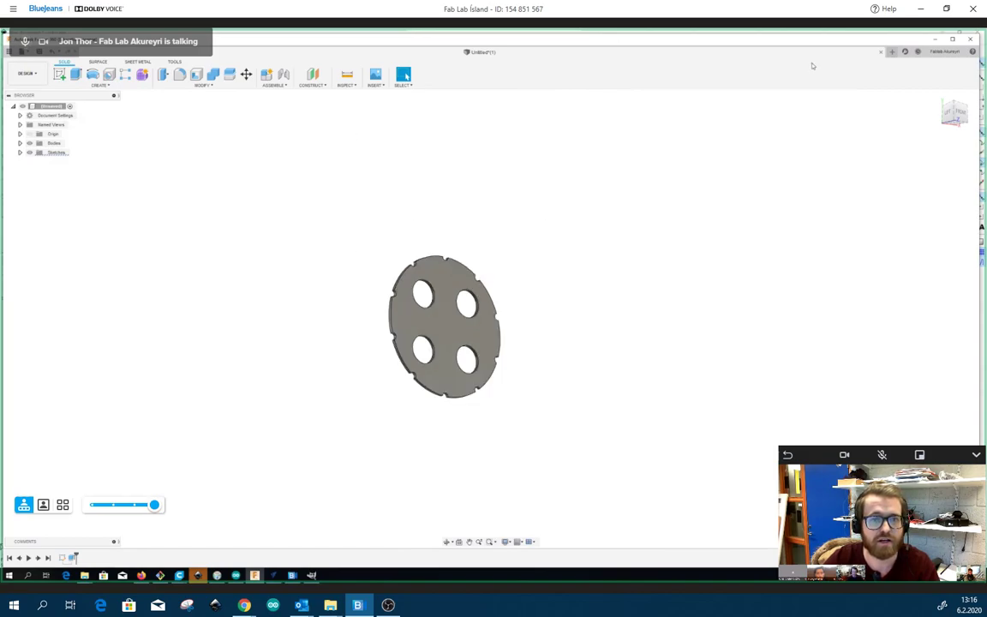
Start a new design and sketch a vertical line about 44 mm long upward from the origin on the front plane
click(893, 53)
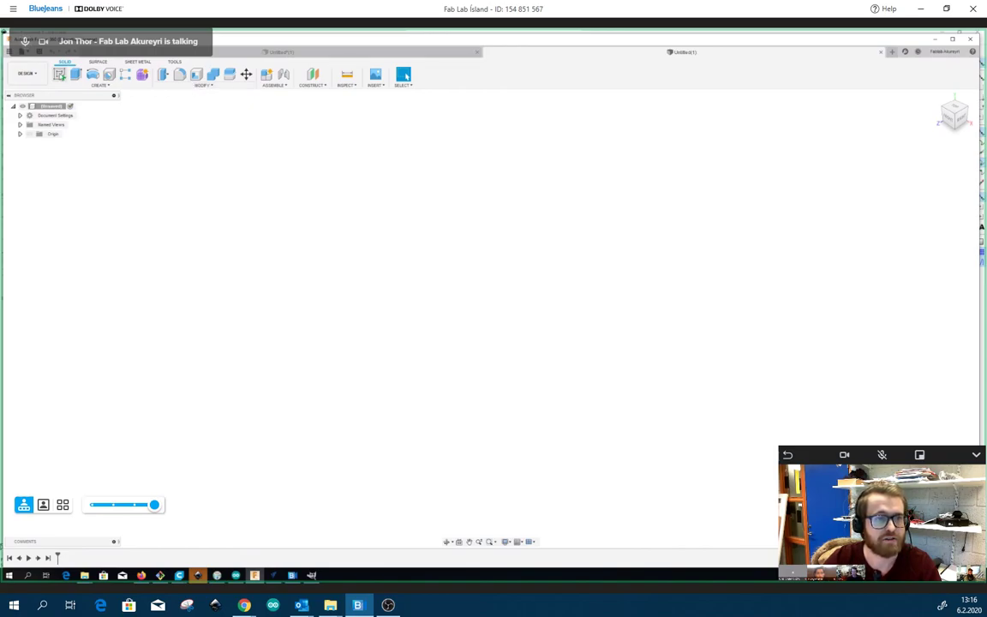
click(60, 75)
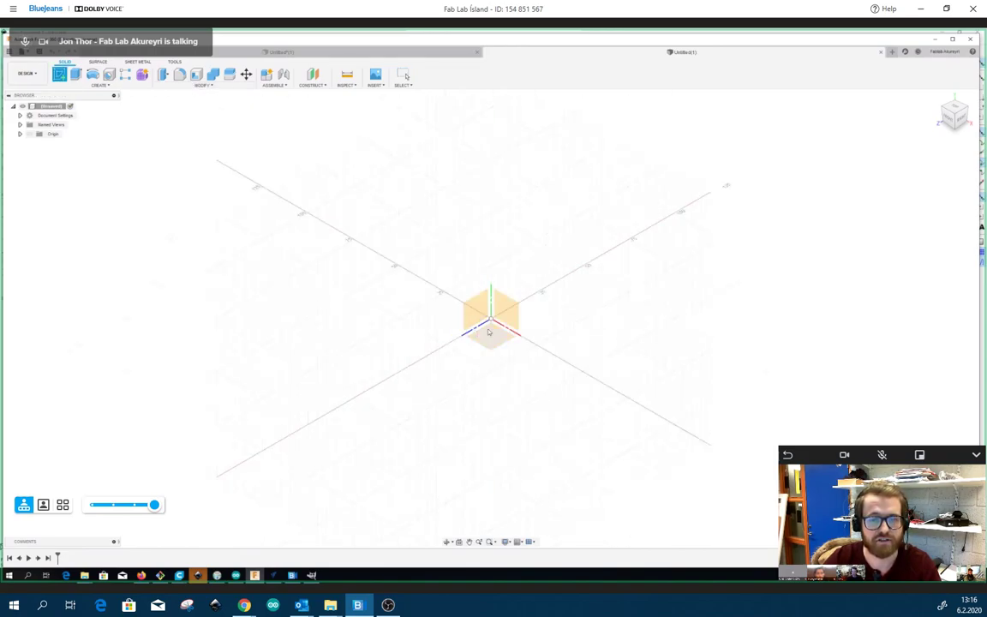
click(504, 312)
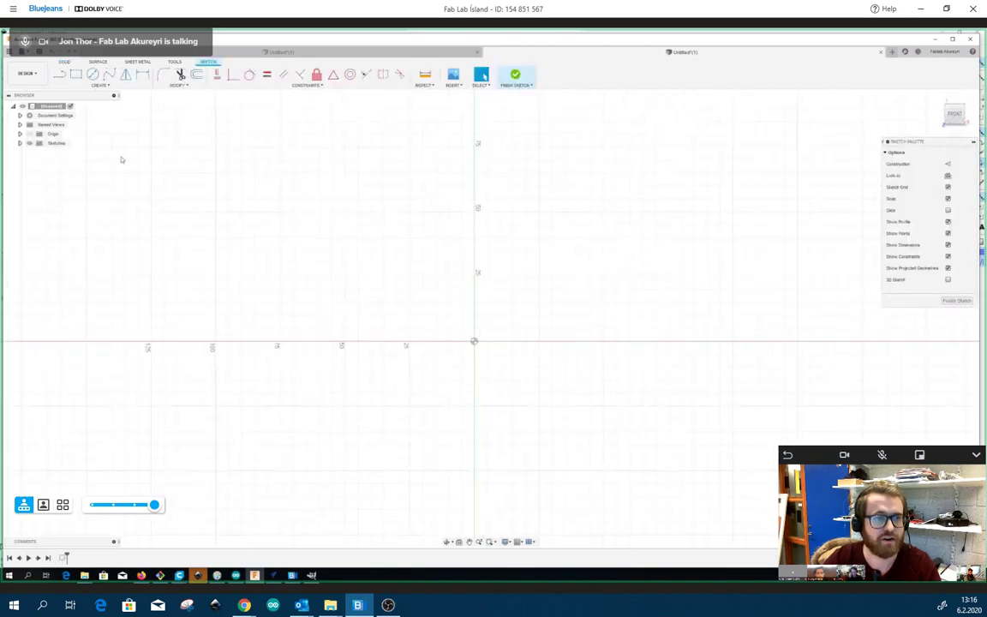
click(475, 341)
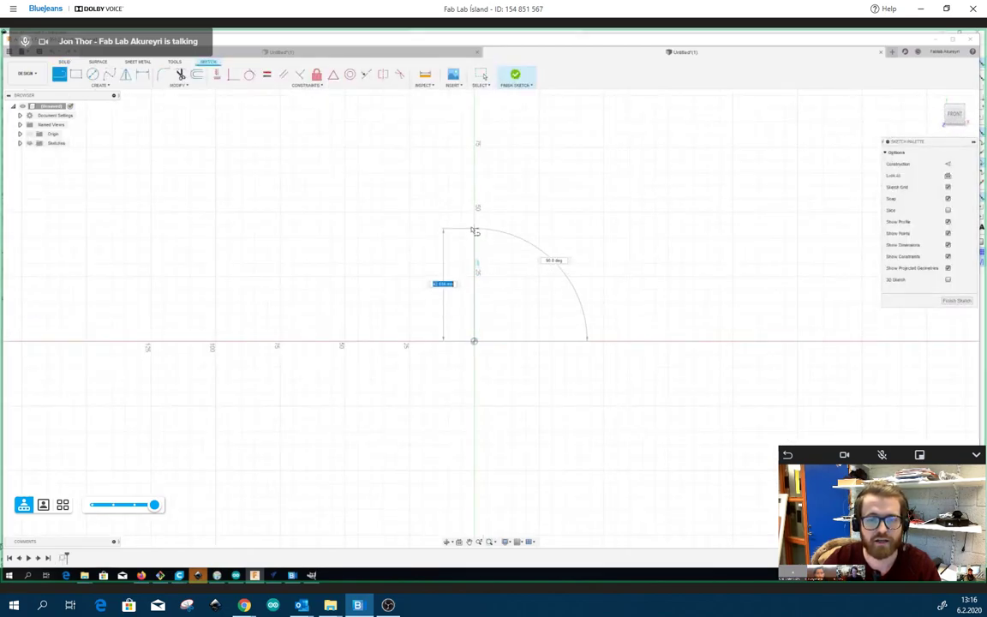
click(475, 229)
key(Escape)
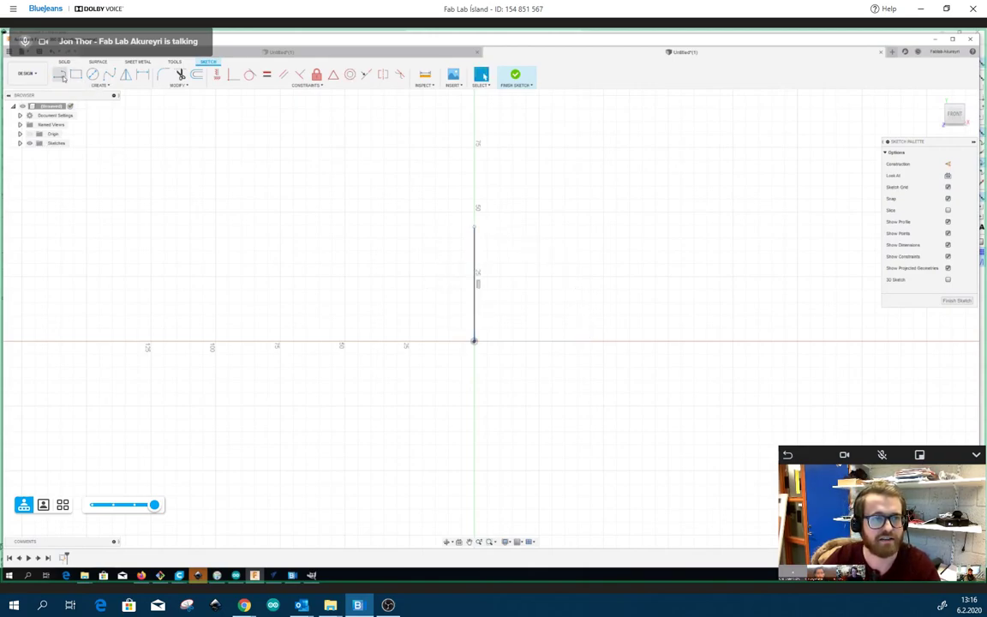
Sketch a closed irregular polygon of straight line segments to the left of the vertical line
click(60, 75)
click(406, 256)
click(422, 303)
click(384, 328)
click(364, 368)
click(331, 360)
click(310, 338)
click(267, 315)
click(288, 273)
click(321, 252)
click(339, 235)
click(406, 256)
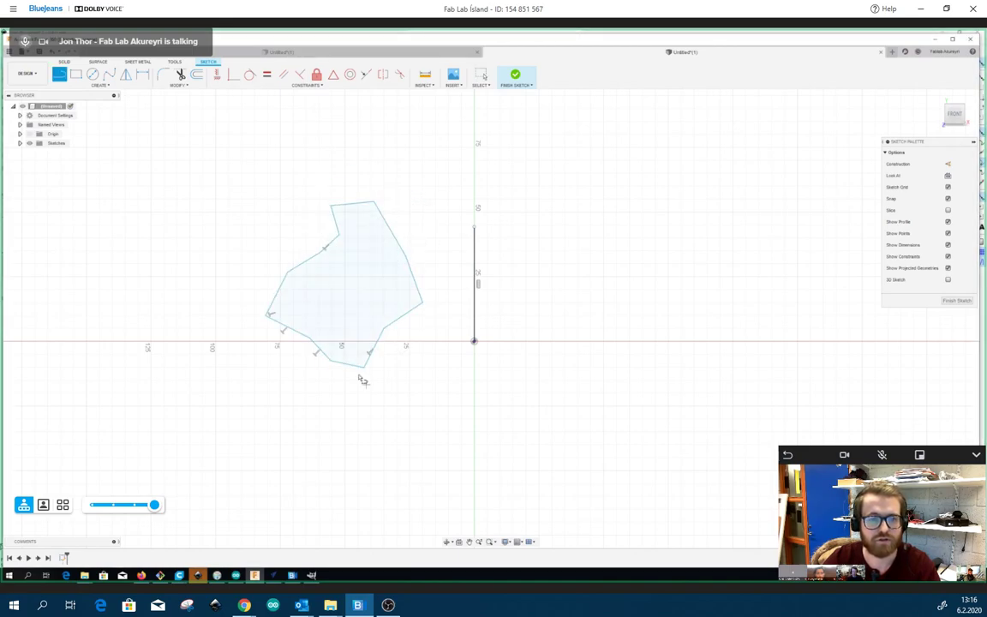
Draw a centre-point circle overlapping the upper part of the polygon and finish the sketch
scroll(481, 379, up, 2)
scroll(482, 378, down, 3)
scroll(394, 244, up, 4)
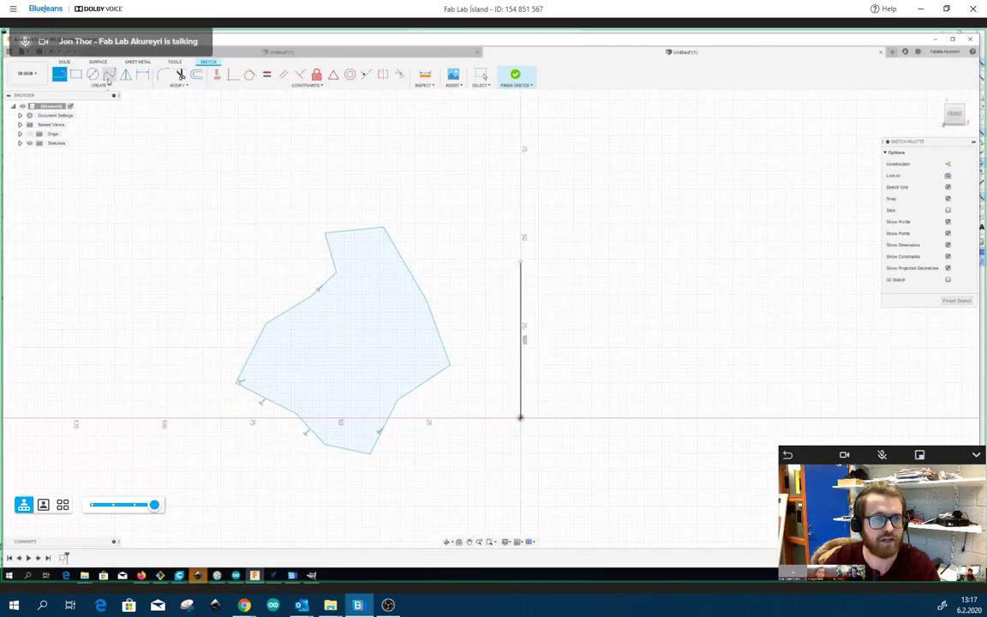
key(c)
click(362, 255)
click(419, 220)
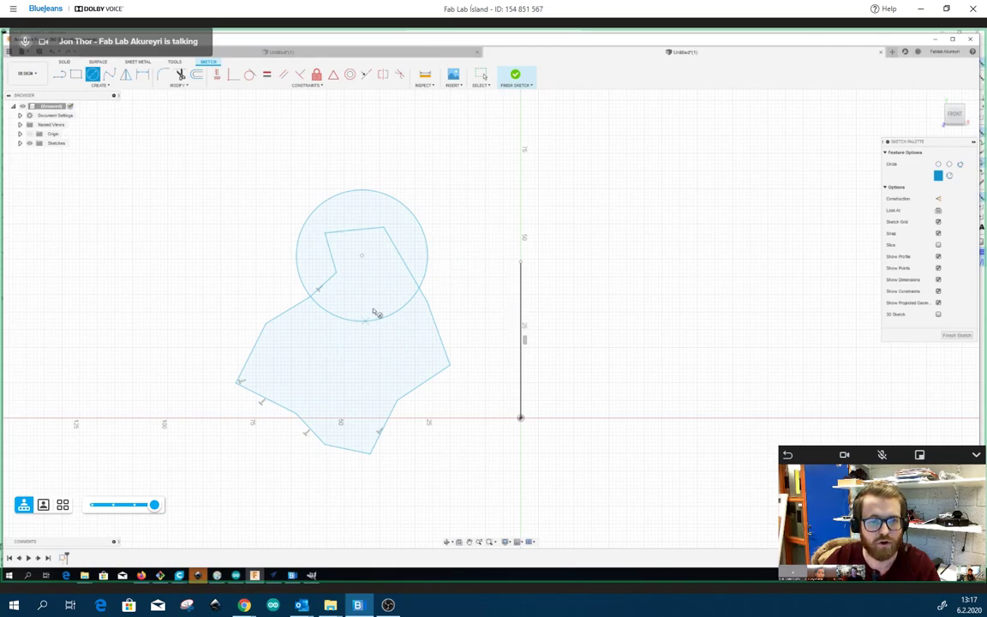
click(516, 77)
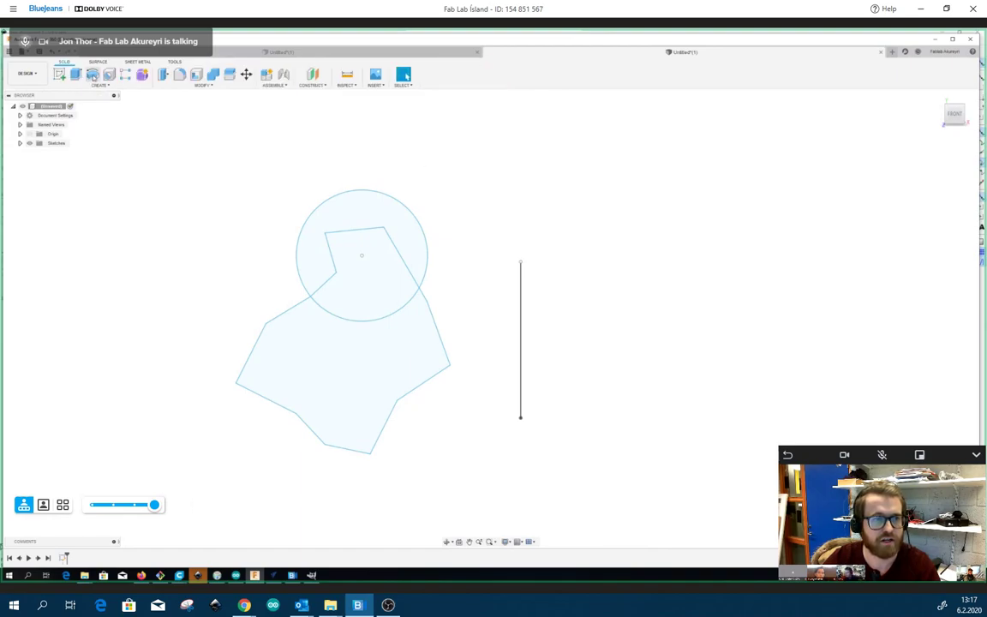
Revolve all the circle and polygon regions around the vertical line as a new body
click(93, 75)
click(951, 94)
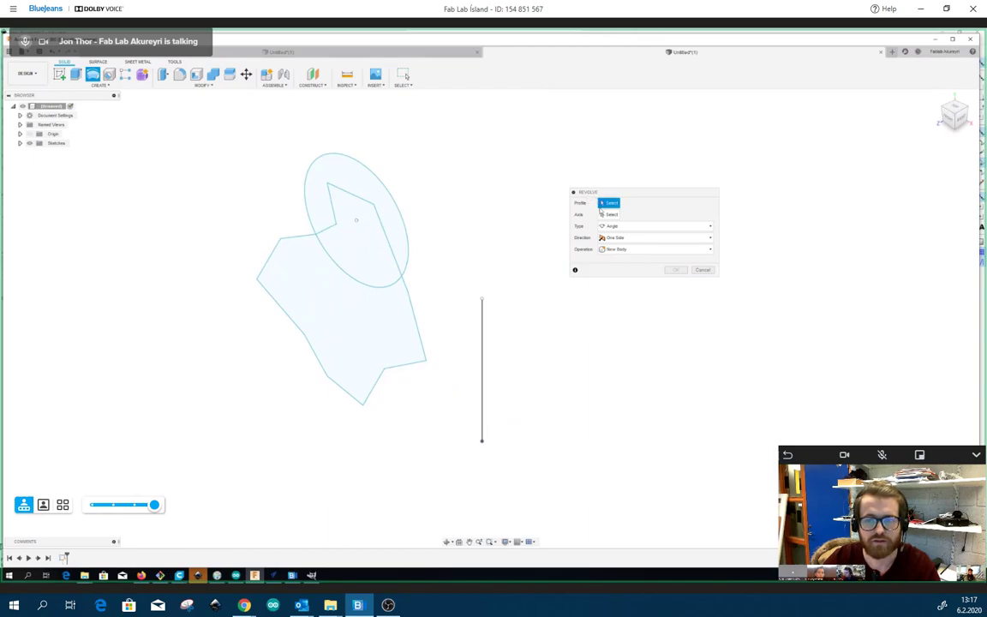
click(359, 182)
click(370, 253)
click(310, 304)
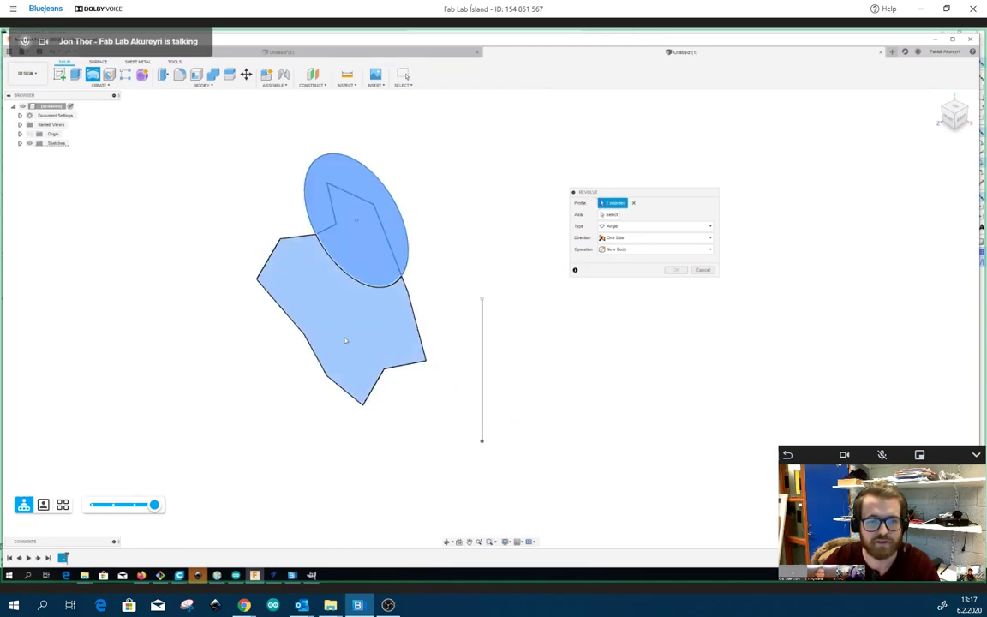
click(612, 215)
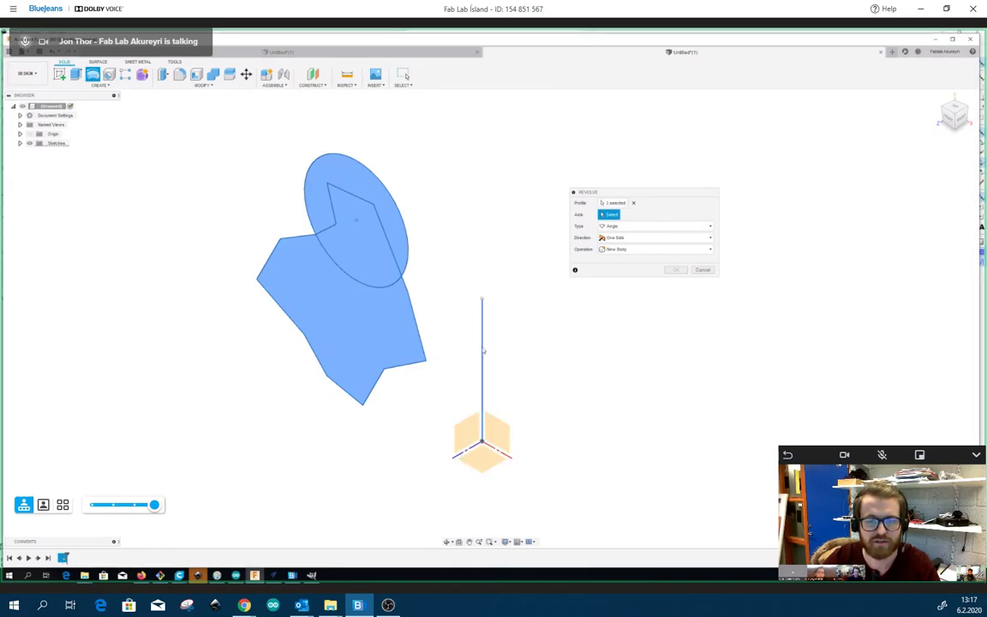
click(482, 356)
scroll(514, 369, down, 3)
key(Return)
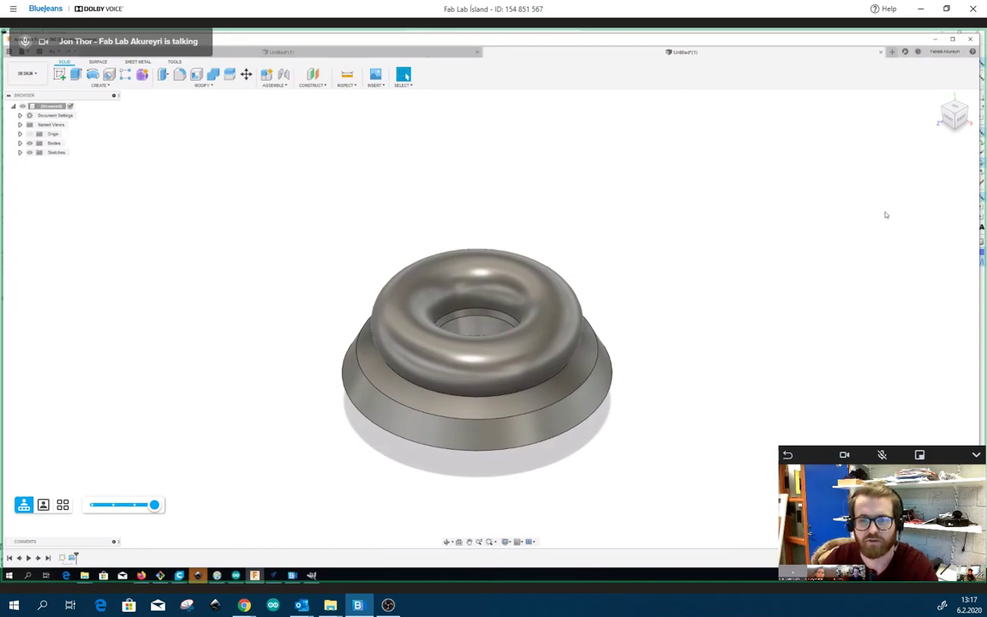
Inspect the revolved body, expand the Bodies and Sketches folders, and highlight Body1 and Sketch1 in the model
mouse_move(955, 116)
mouse_down()
mouse_move(939, 114)
mouse_move(927, 93)
mouse_up()
mouse_move(487, 378)
shift+middle_down()
mouse_move(425, 206)
mouse_move(352, 442)
shift+middle_up()
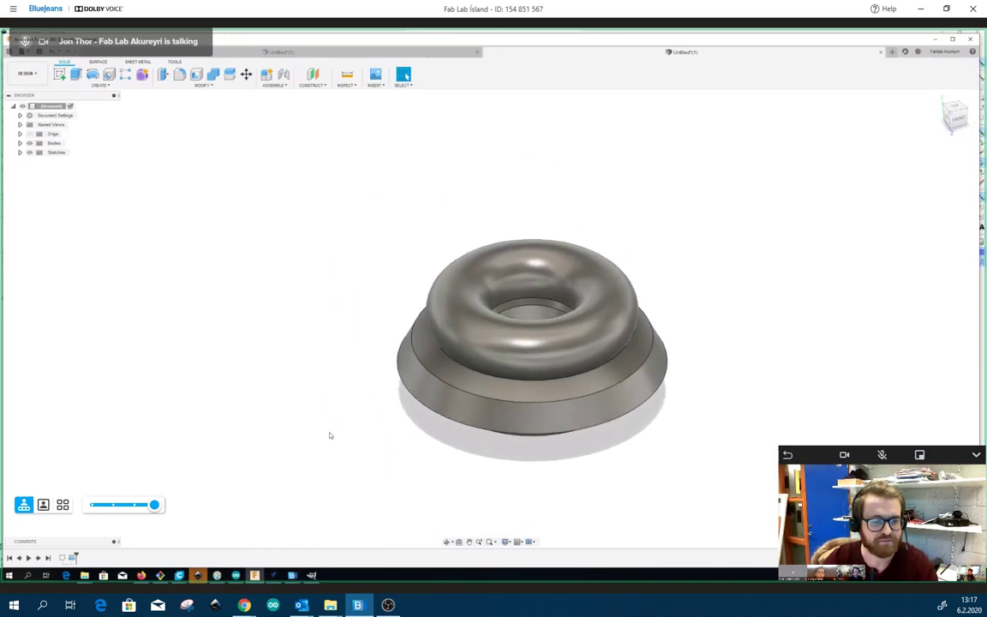
scroll(249, 249, down, 2)
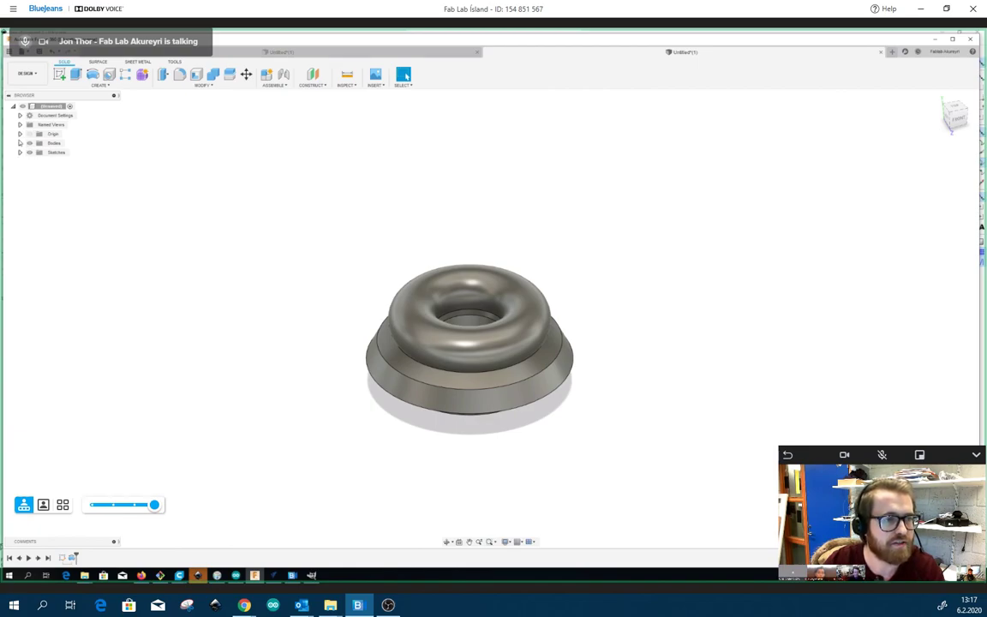
click(52, 152)
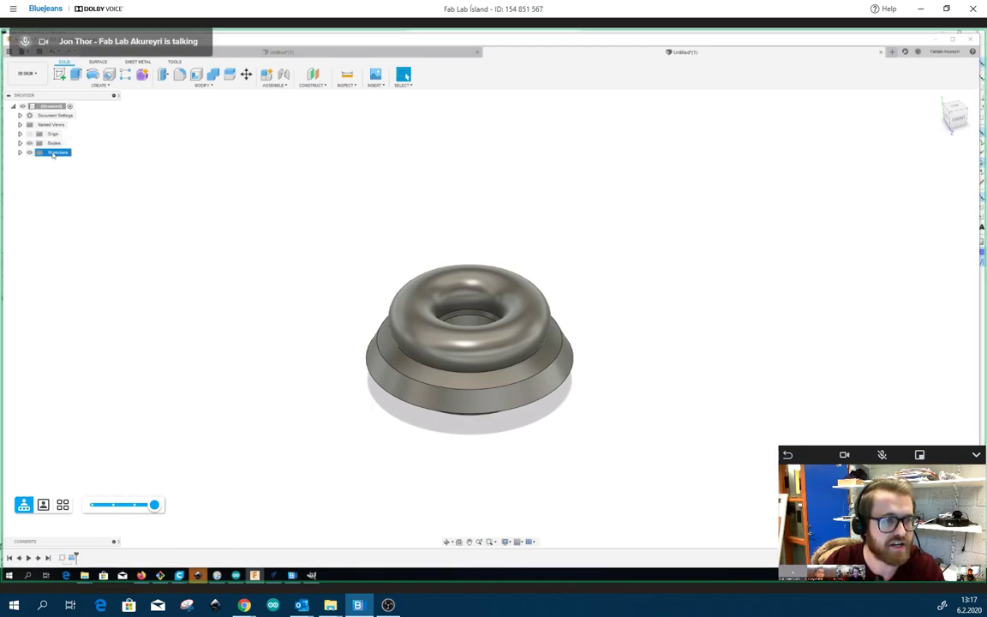
click(20, 143)
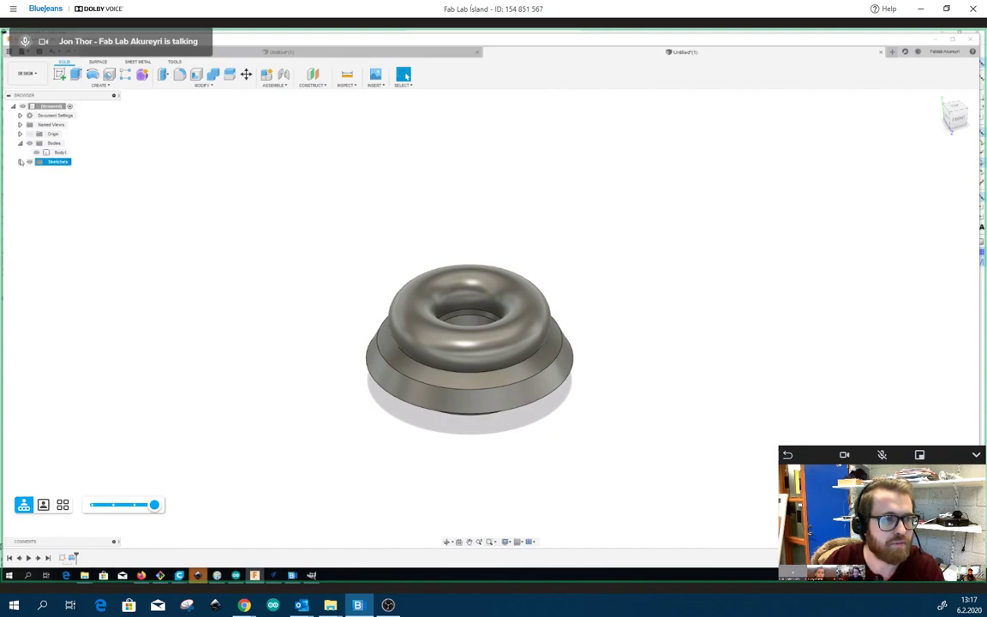
click(20, 162)
click(55, 153)
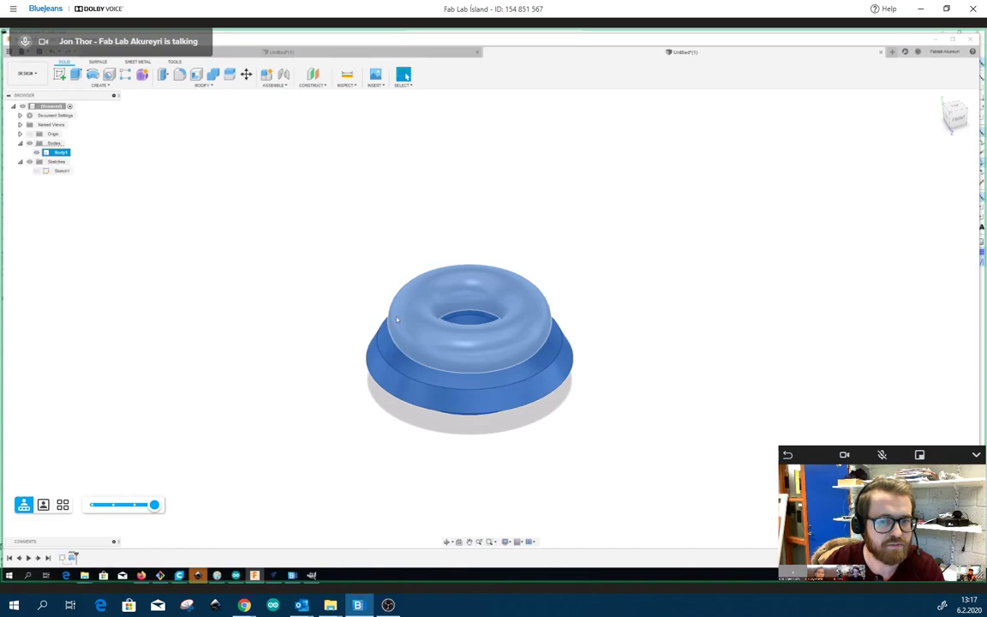
click(50, 173)
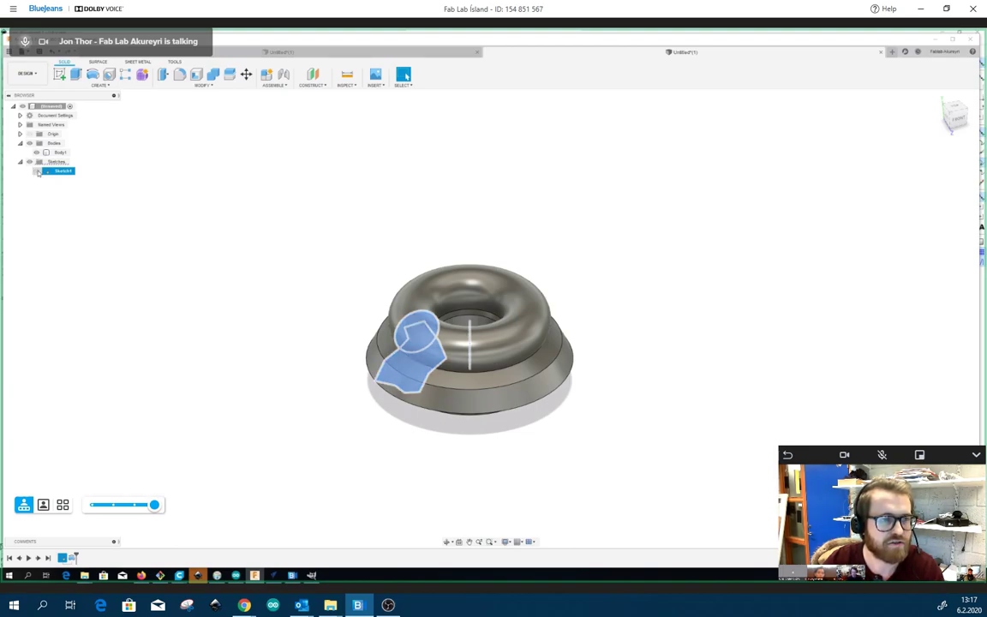
key(v)
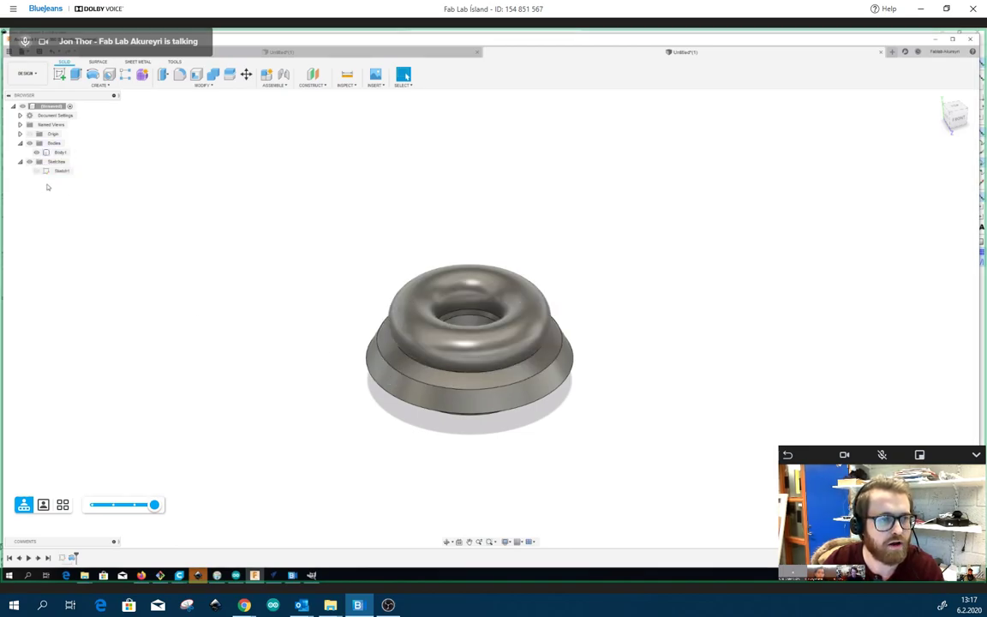
Hide Body1 and show Sketch1, viewing the profile and axis line from an angle
click(38, 152)
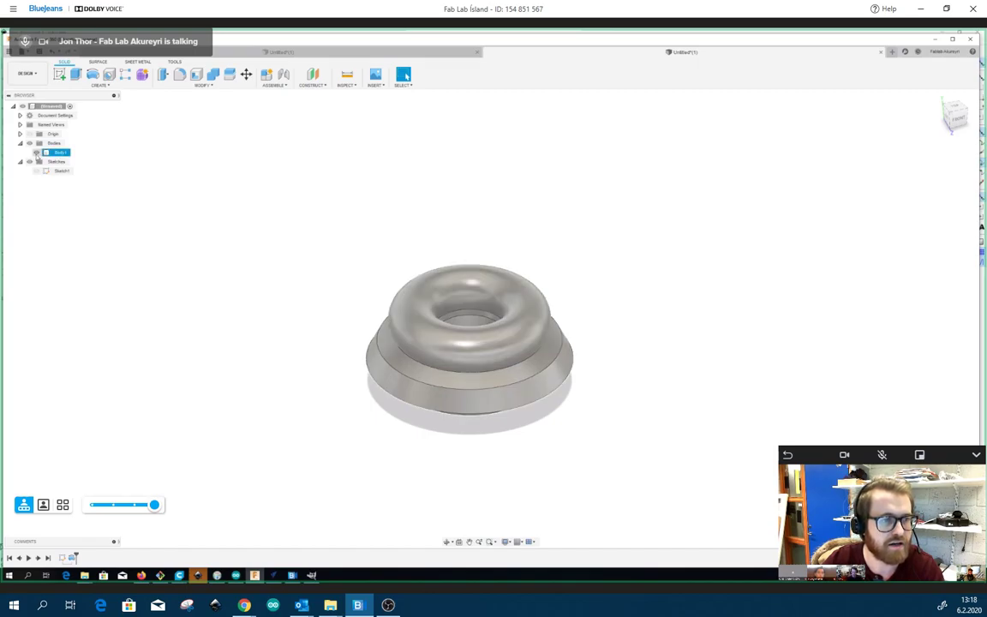
click(36, 153)
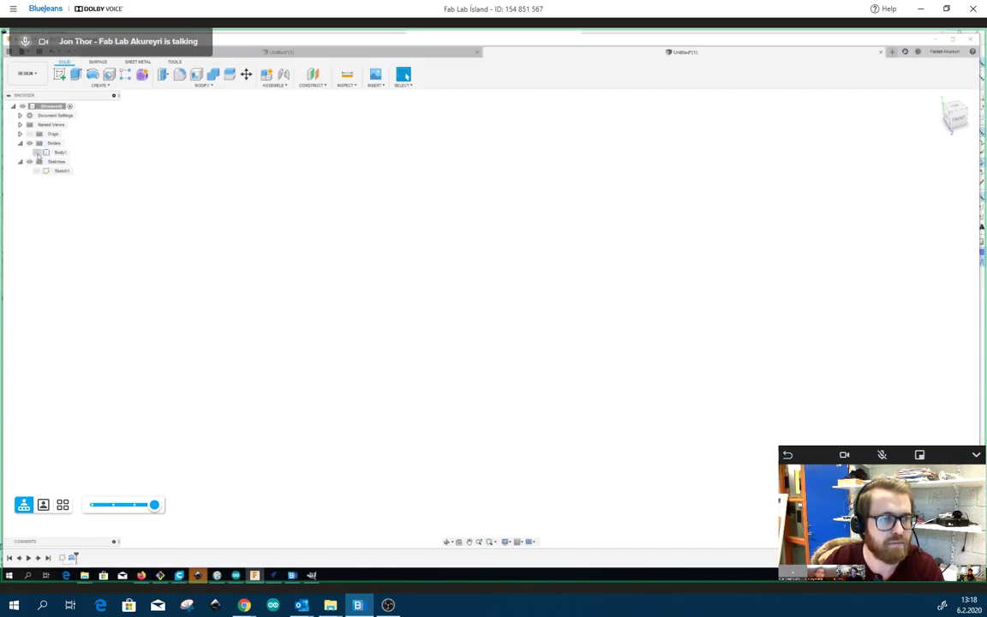
click(36, 170)
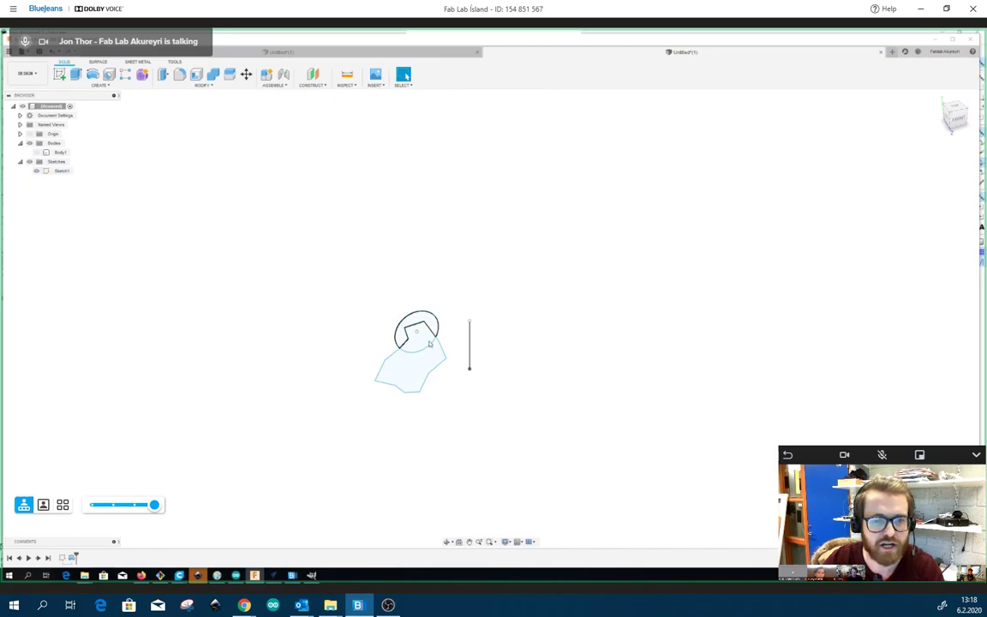
scroll(431, 344, up, 3)
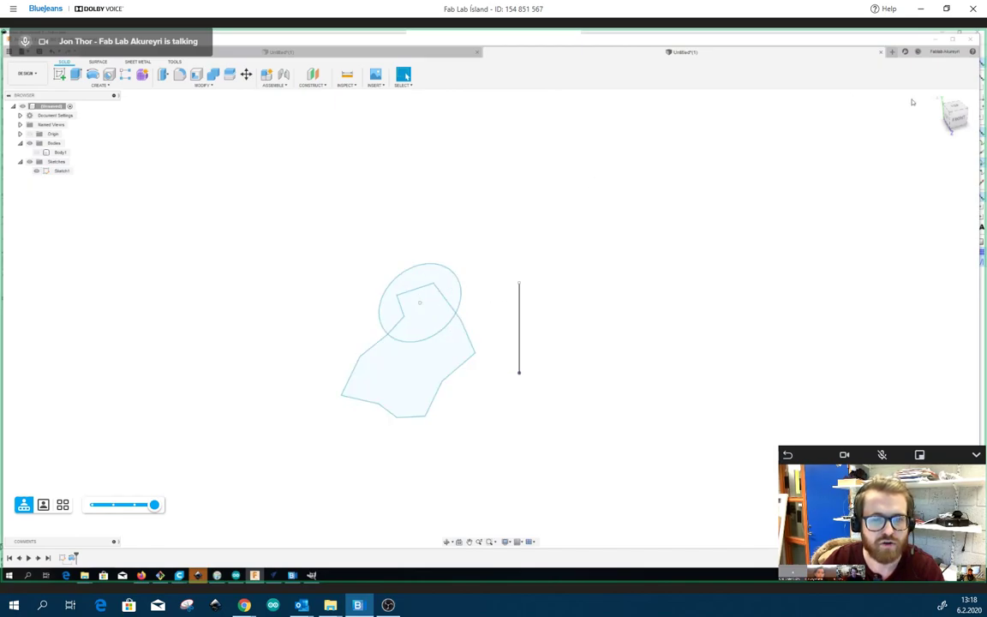
mouse_move(490, 317)
shift+middle_down()
mouse_move(619, 341)
mouse_move(536, 358)
shift+middle_up()
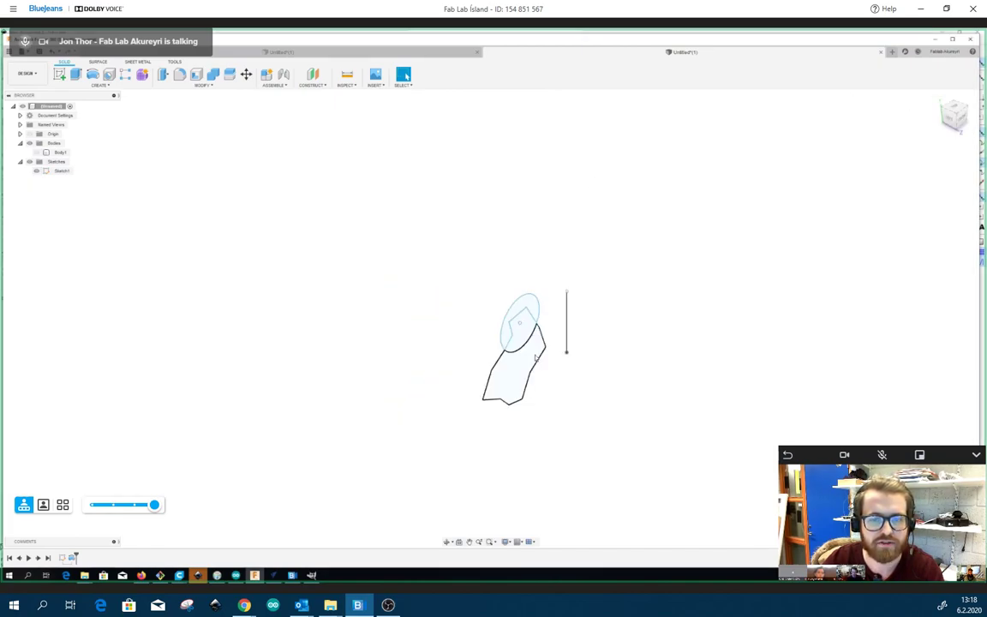
click(525, 358)
click(124, 86)
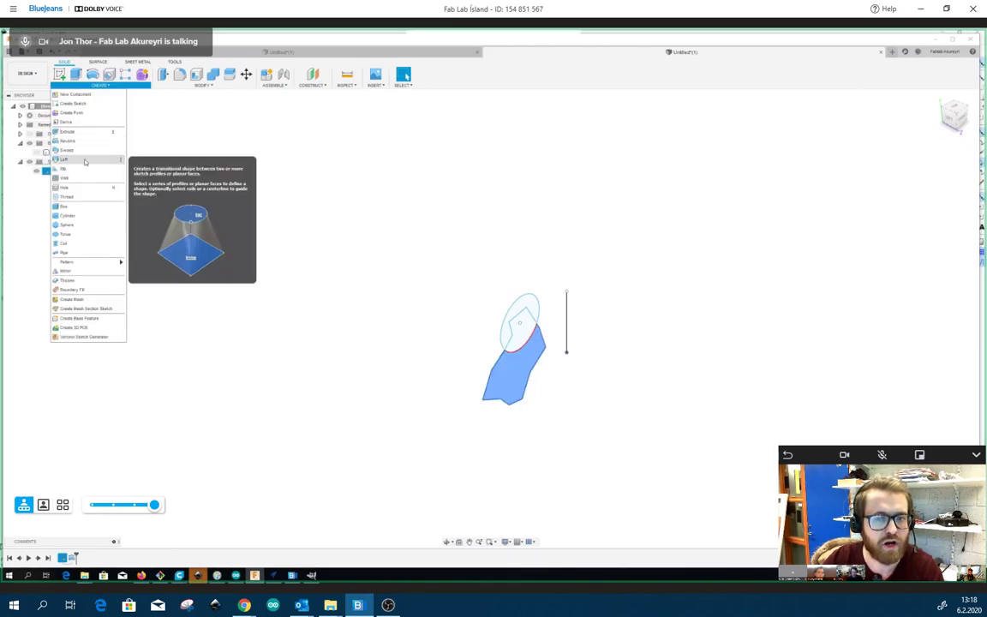
click(425, 320)
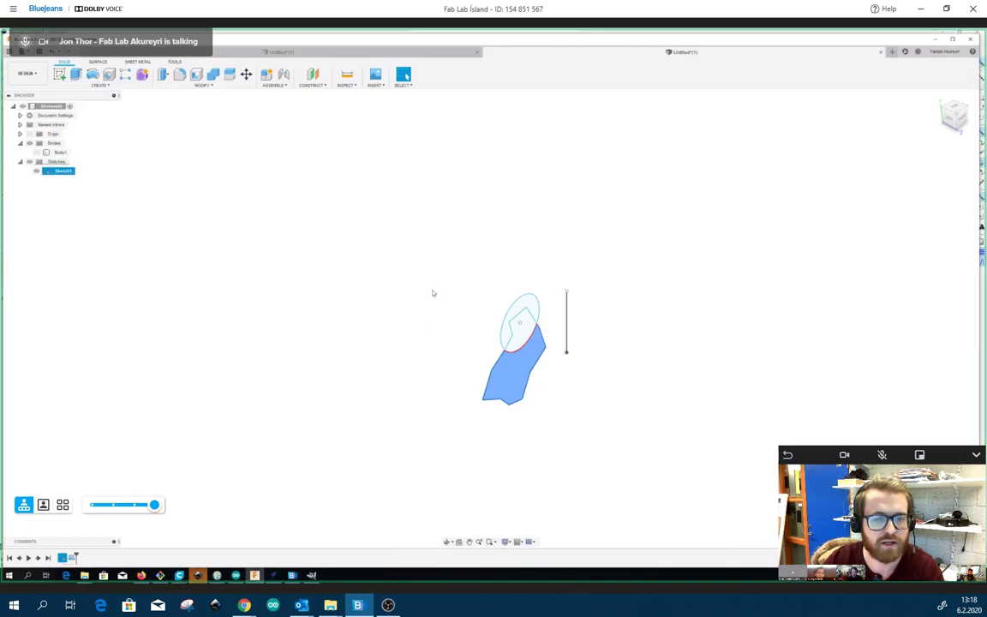
click(949, 117)
scroll(520, 359, up, 3)
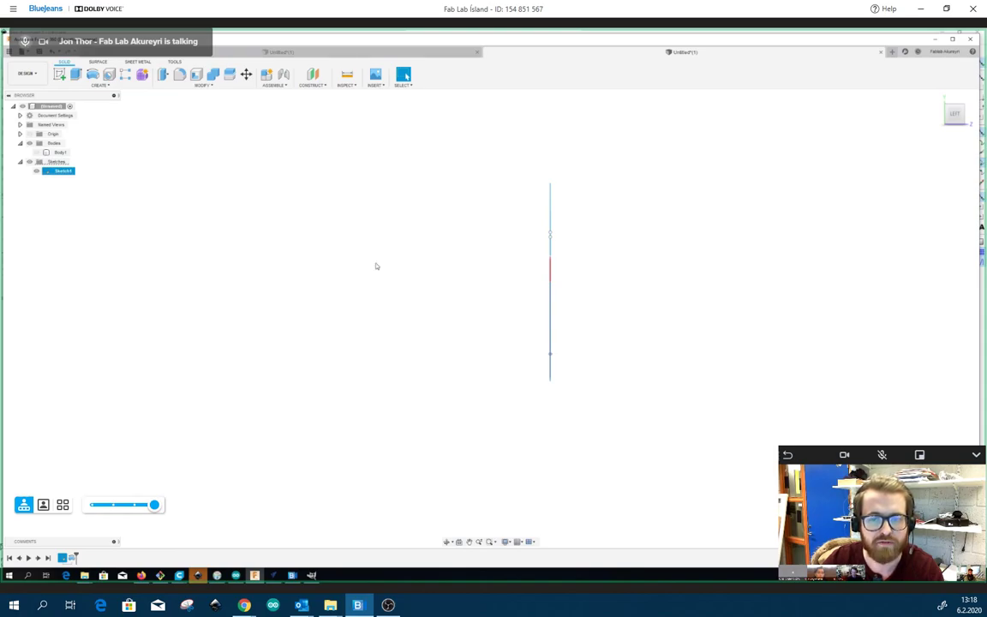
scroll(371, 288, down, 3)
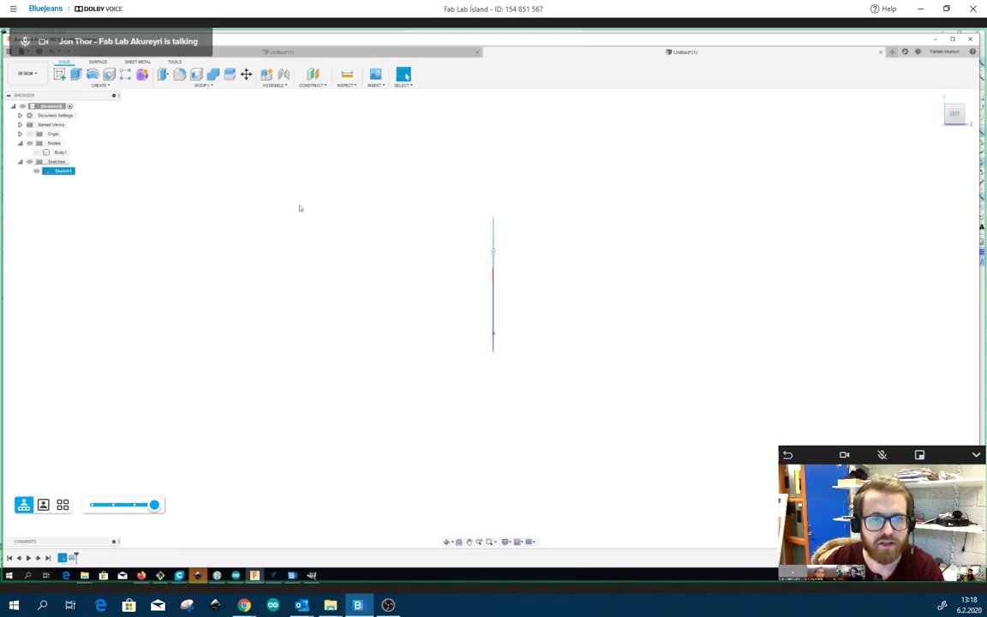
click(311, 85)
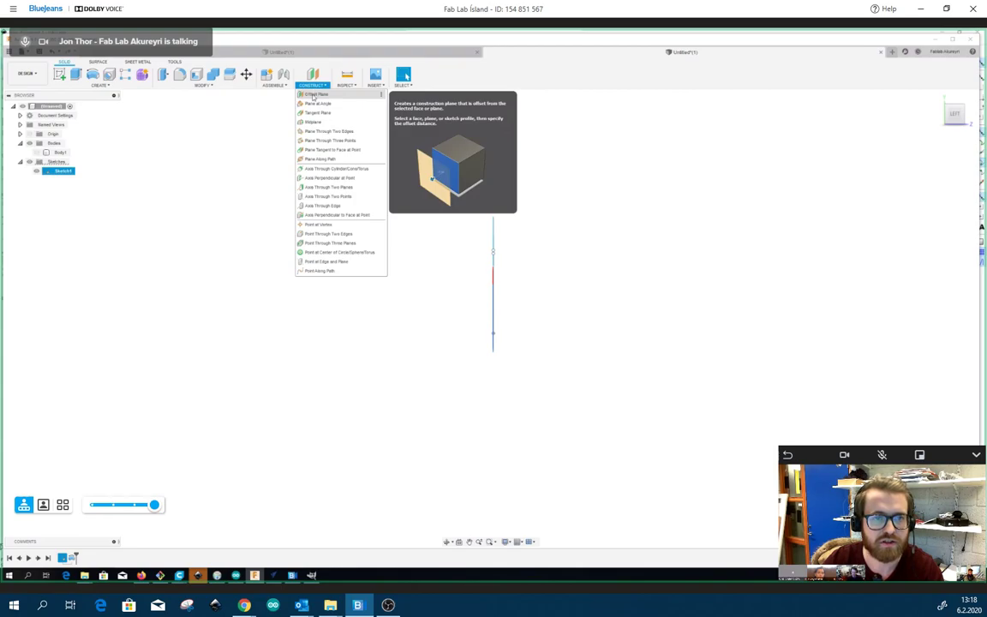
click(314, 95)
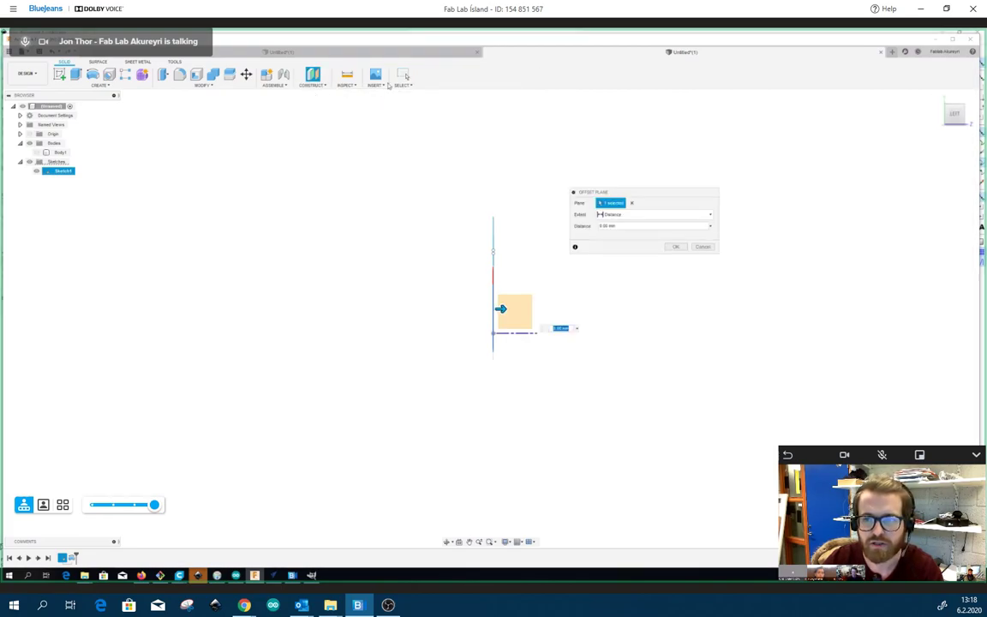
click(703, 246)
Create a construction plane offset -100 mm from the polygon region below the circle in Sketch1
shift+middle_drag(491, 319, 531, 326)
click(313, 74)
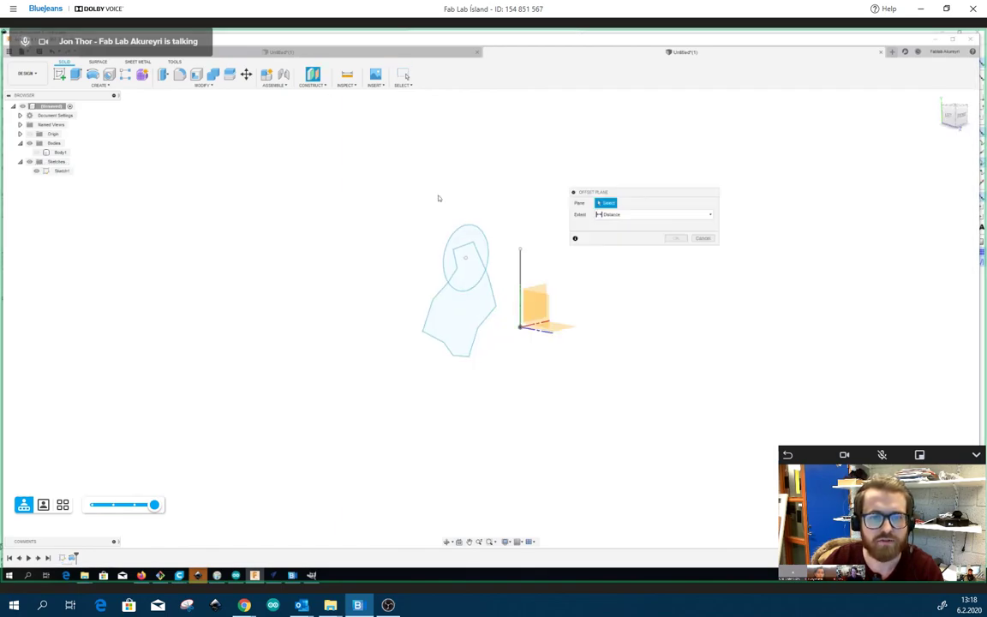
click(467, 296)
drag(518, 317, 399, 305)
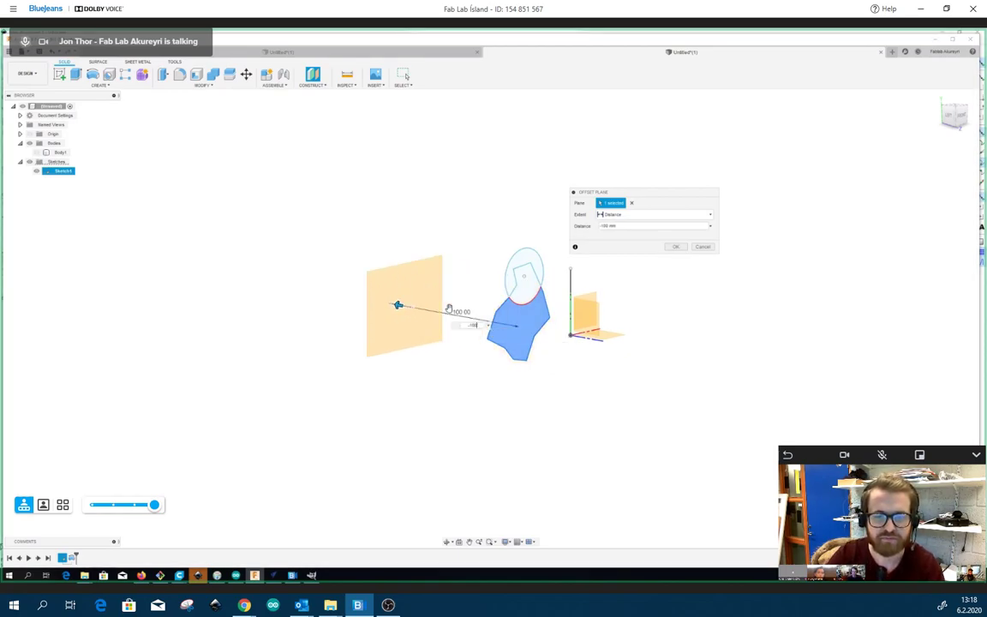
key(Return)
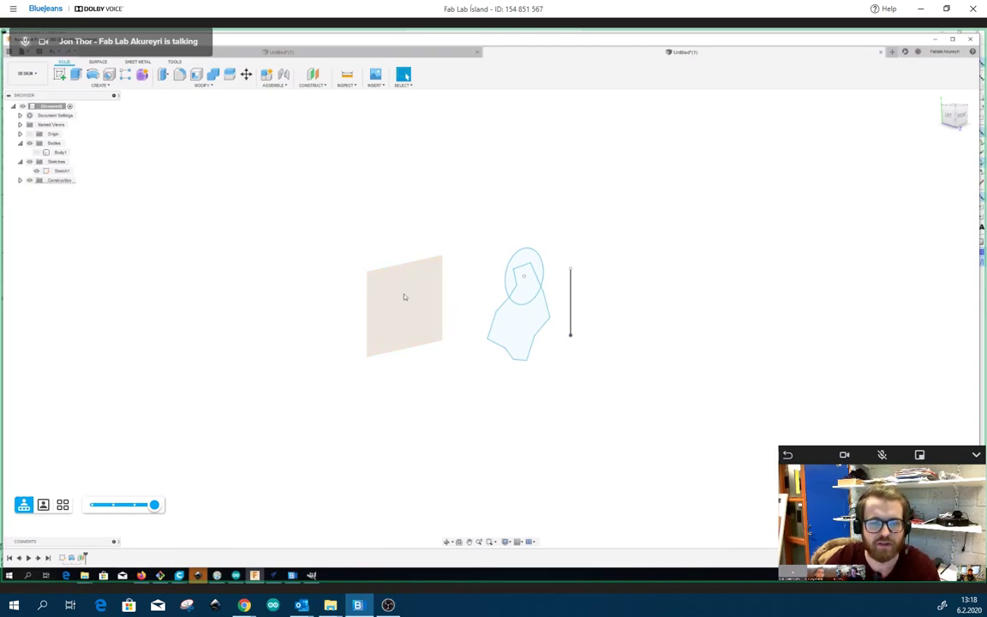
Sketch a two-point rectangle on the offset plane, framing the circle and polygon outline behind it, and finish the sketch
click(405, 297)
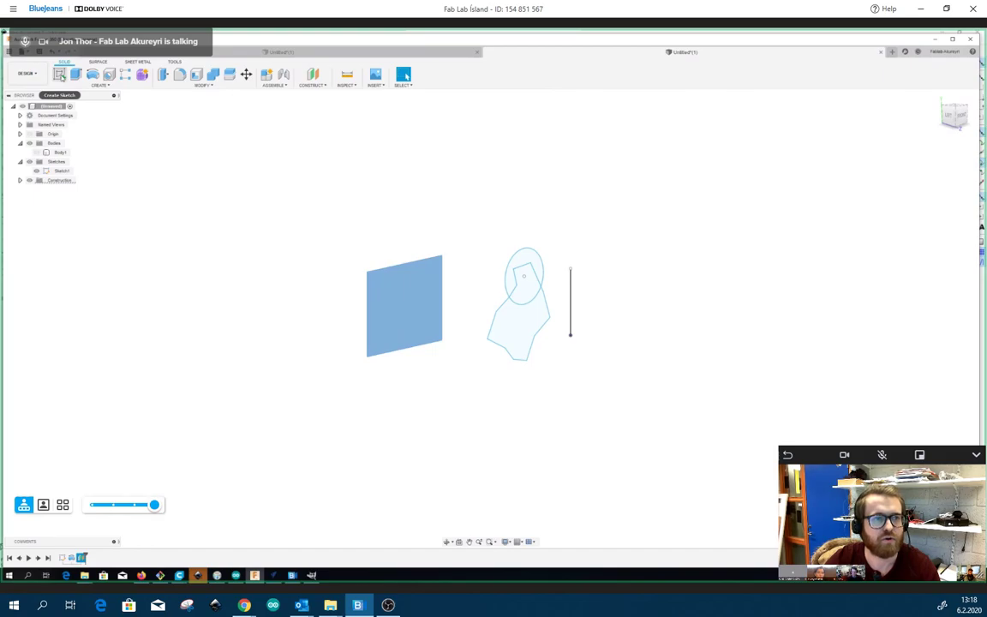
click(60, 75)
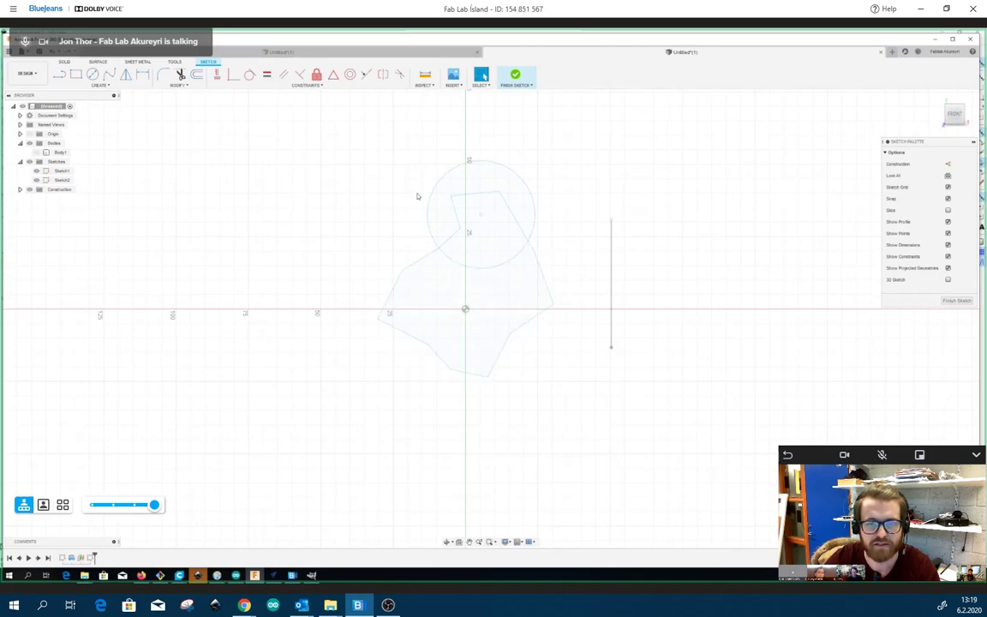
click(75, 73)
click(374, 158)
click(569, 386)
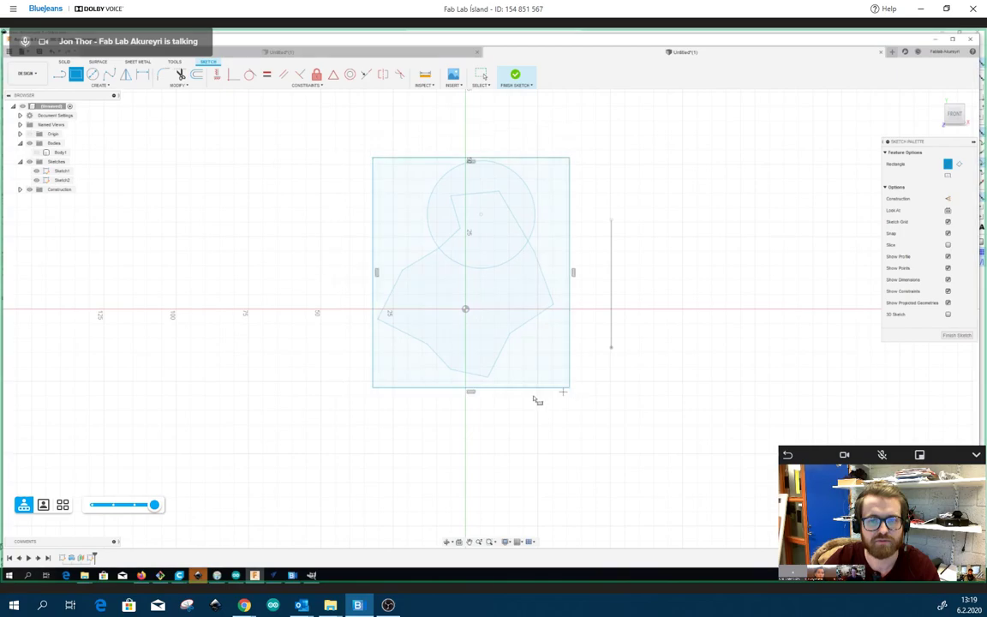
scroll(591, 255, down, 2)
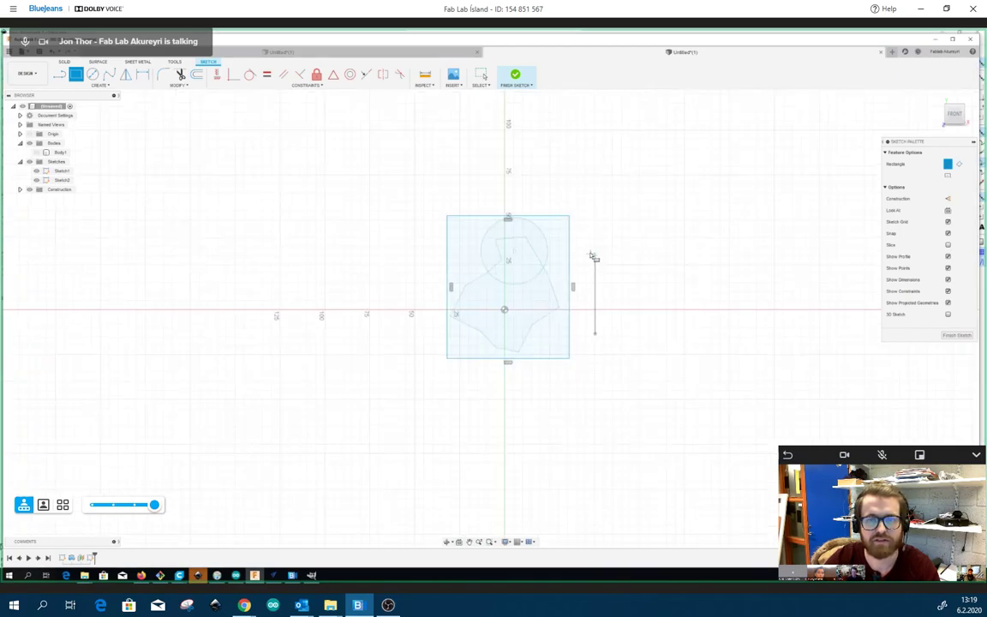
click(515, 75)
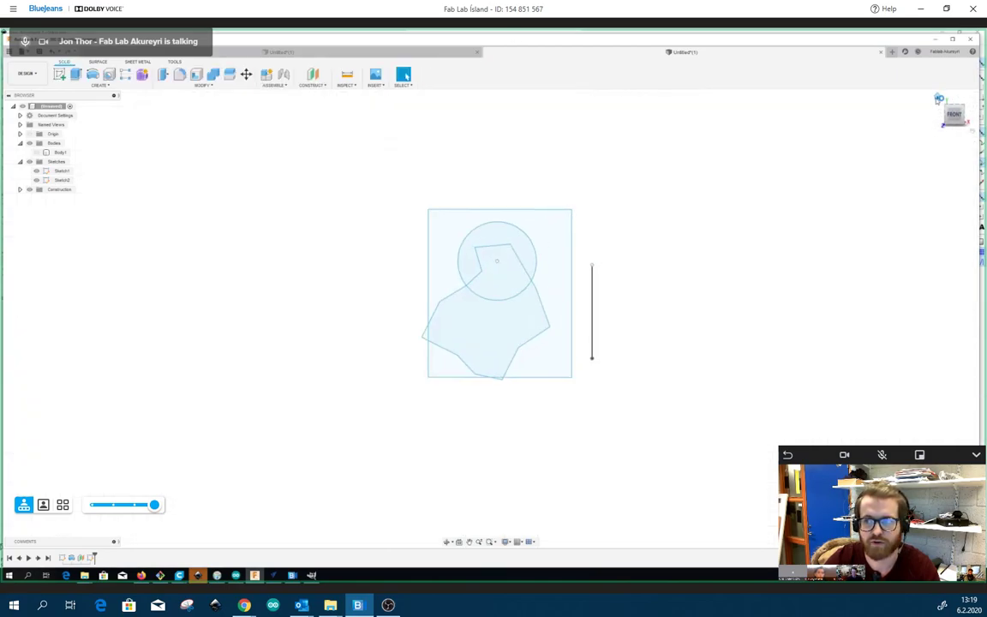
Loft from the polygon region below the circle in Sketch1 to the rectangle as a new body
scroll(330, 411, down, 2)
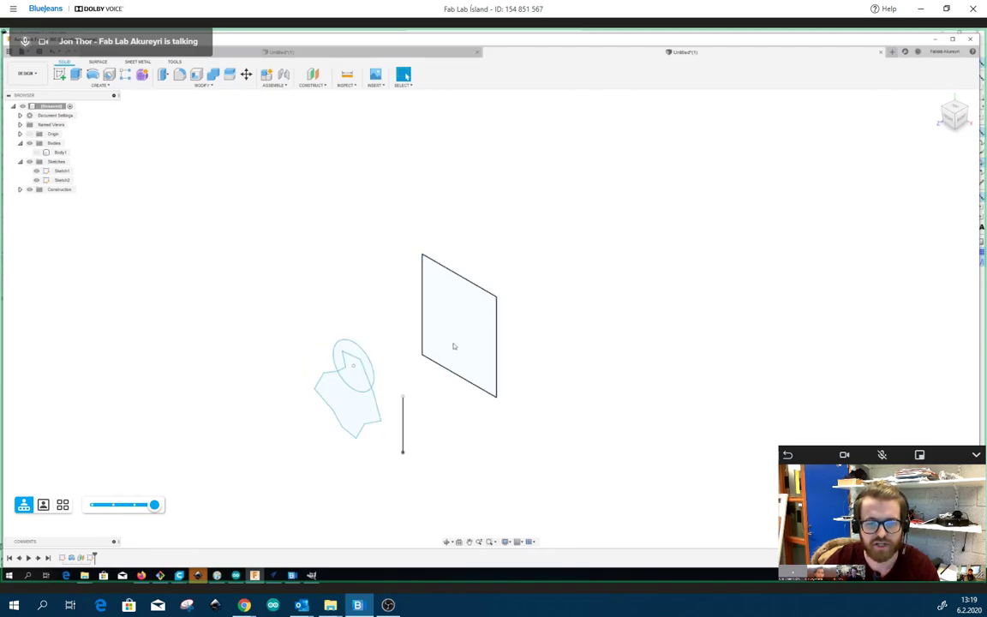
click(100, 84)
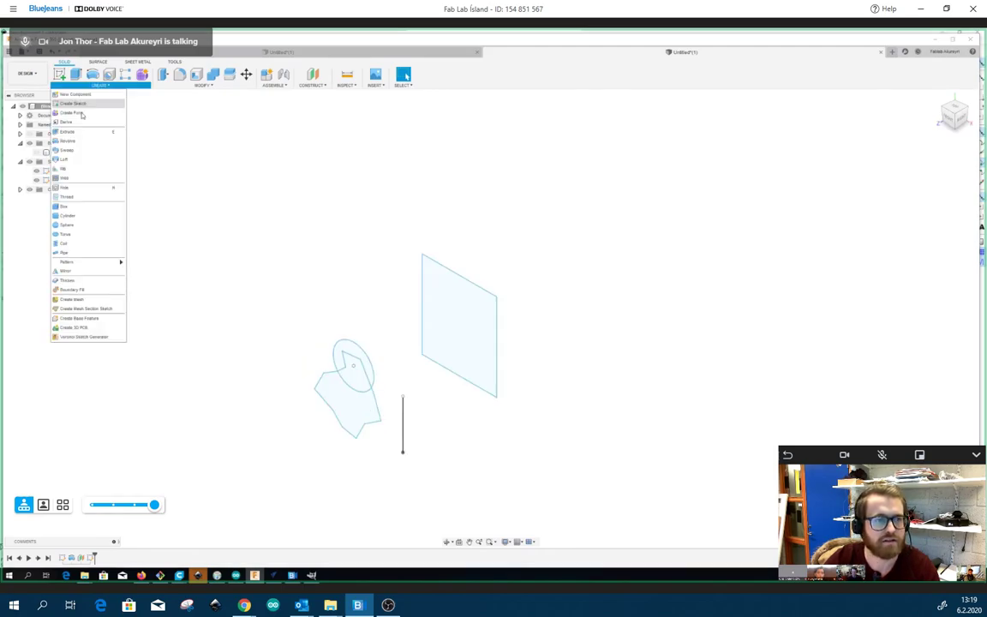
click(73, 137)
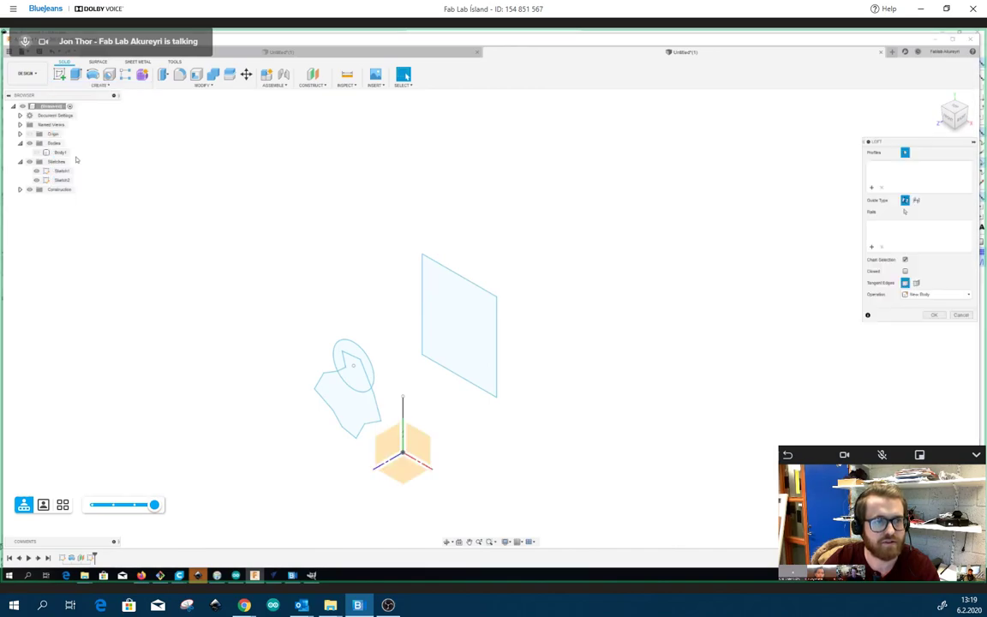
click(355, 404)
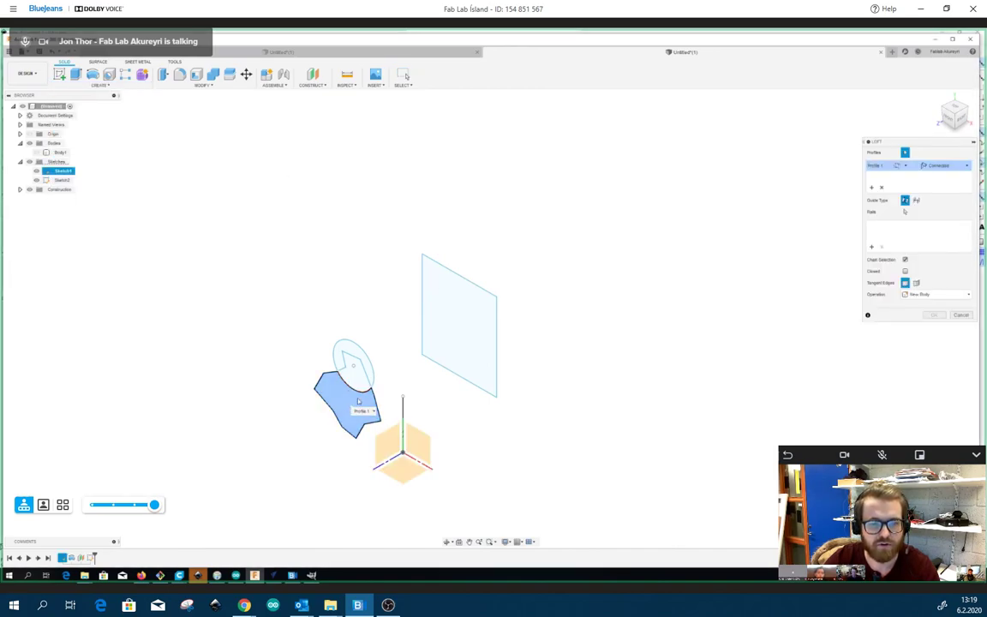
click(447, 320)
key(Return)
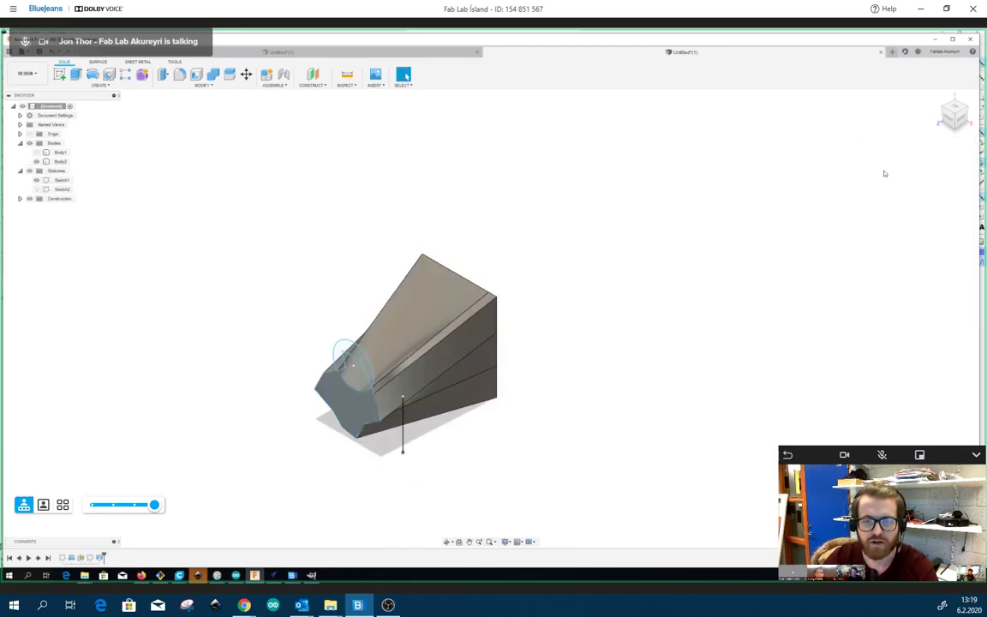
Examine the lofted body from the rectangular end and from the side
shift+middle_drag(860, 102, 857, 103)
shift+middle_drag(492, 318, 460, 341)
scroll(462, 344, down, 3)
scroll(562, 342, up, 3)
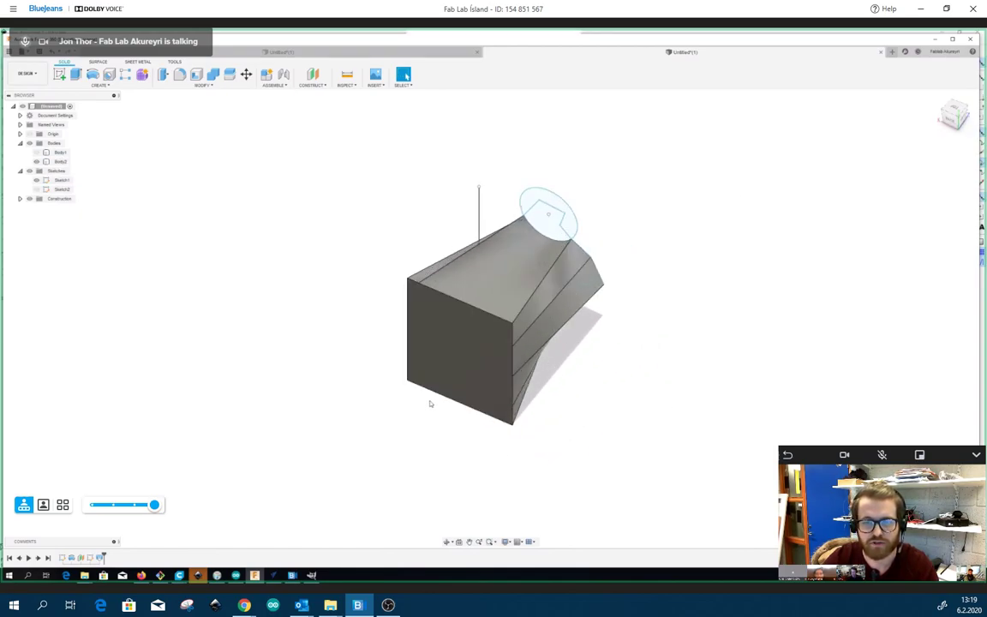
drag(944, 116, 976, 109)
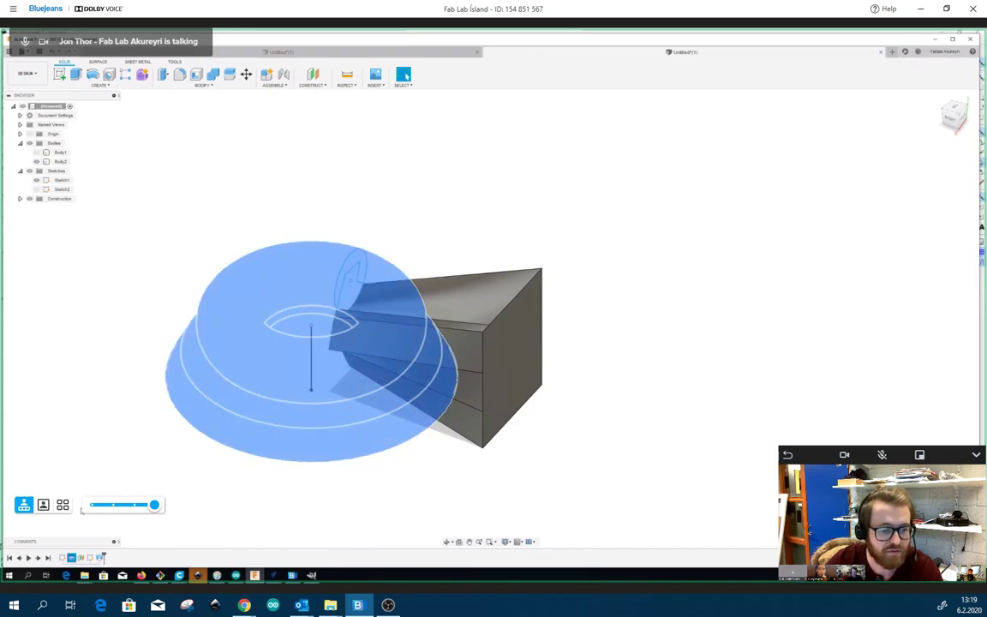
Review the plane, rectangle sketch and loft in the design history, and set the offset plane's distance to -200 mm
click(81, 559)
click(92, 557)
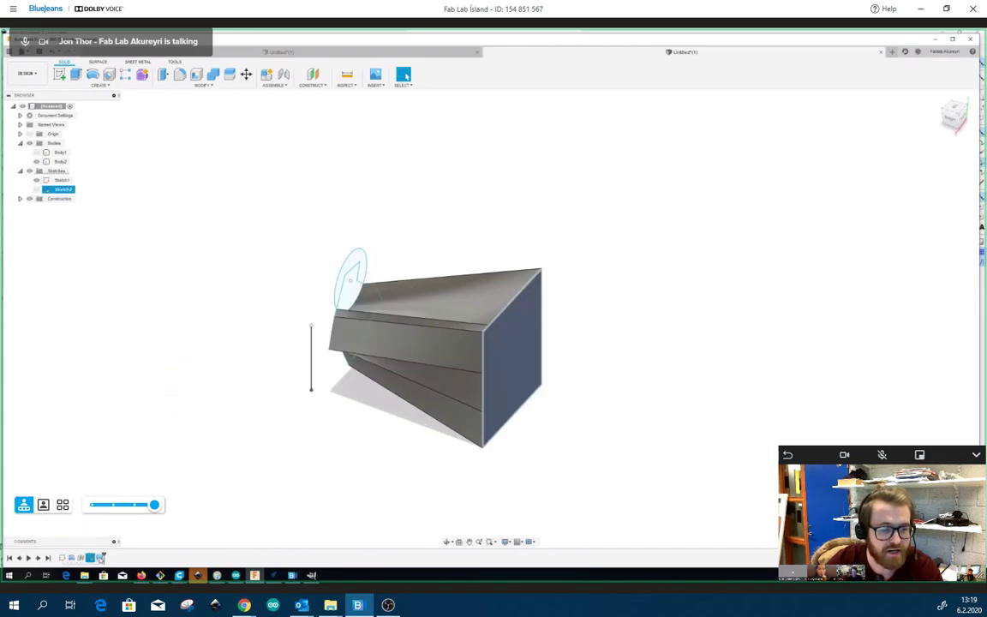
click(101, 558)
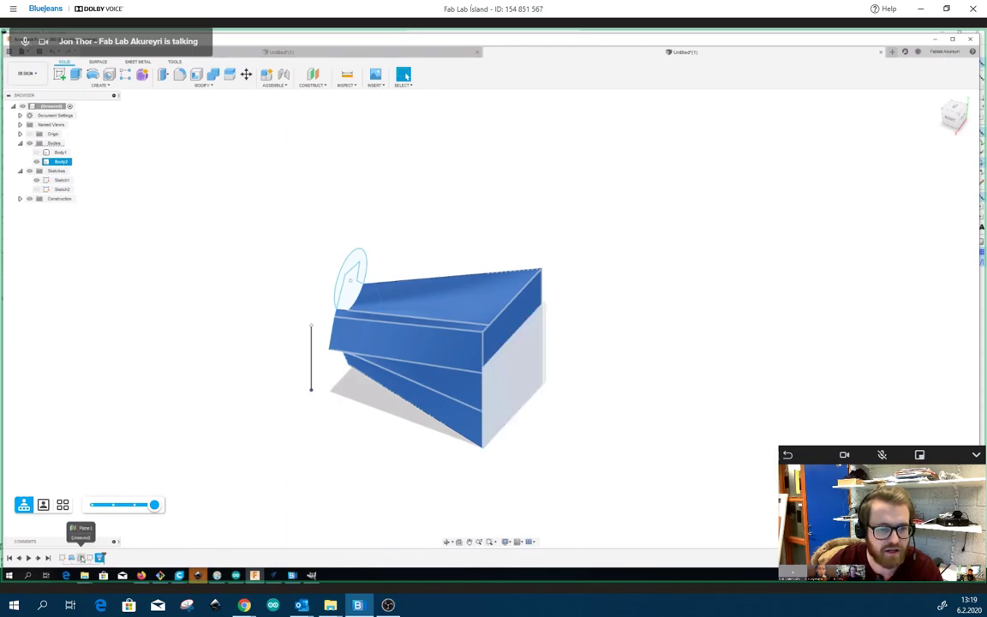
double_click(81, 558)
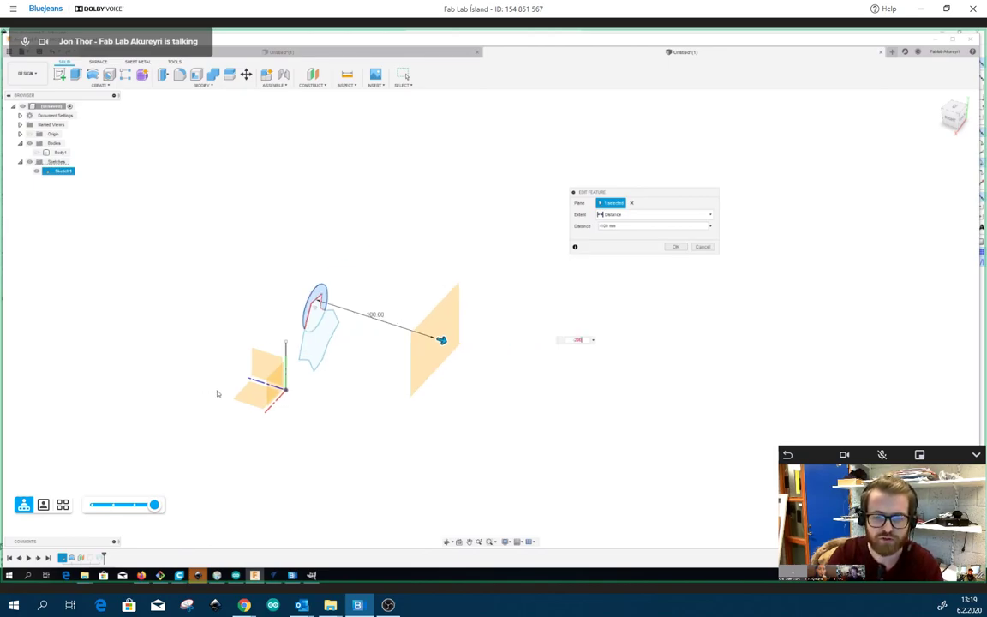
key(Return)
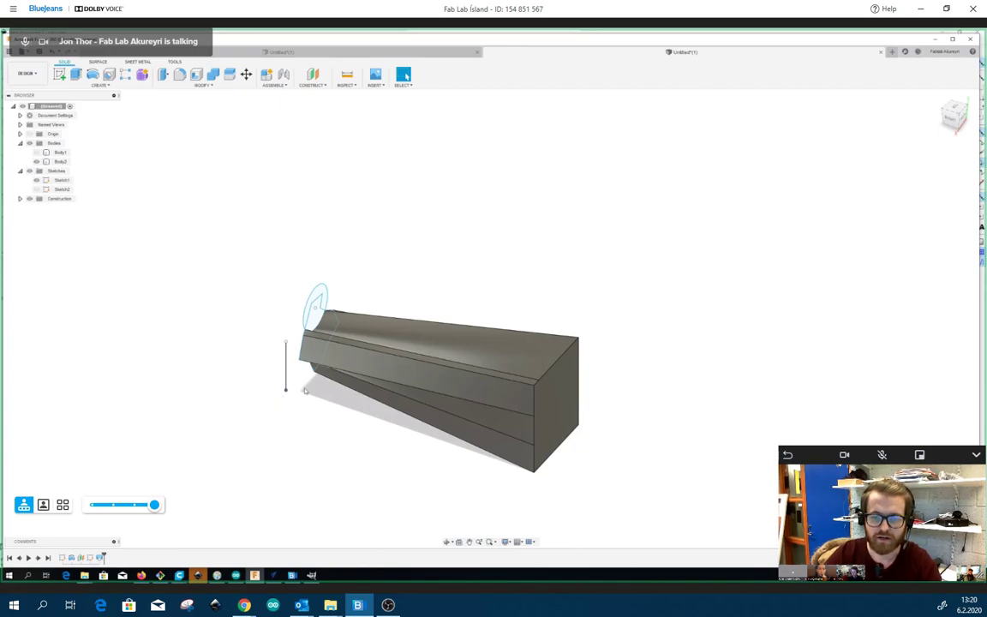
Examine the lengthened loft body and check which help and learning resources are offered
click(399, 416)
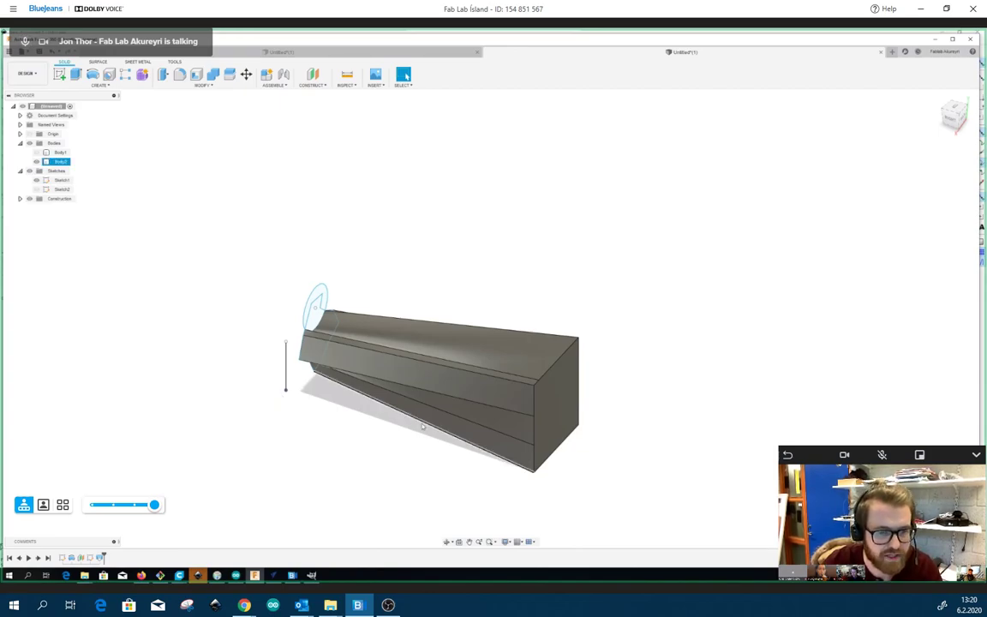
scroll(507, 427, down, 2)
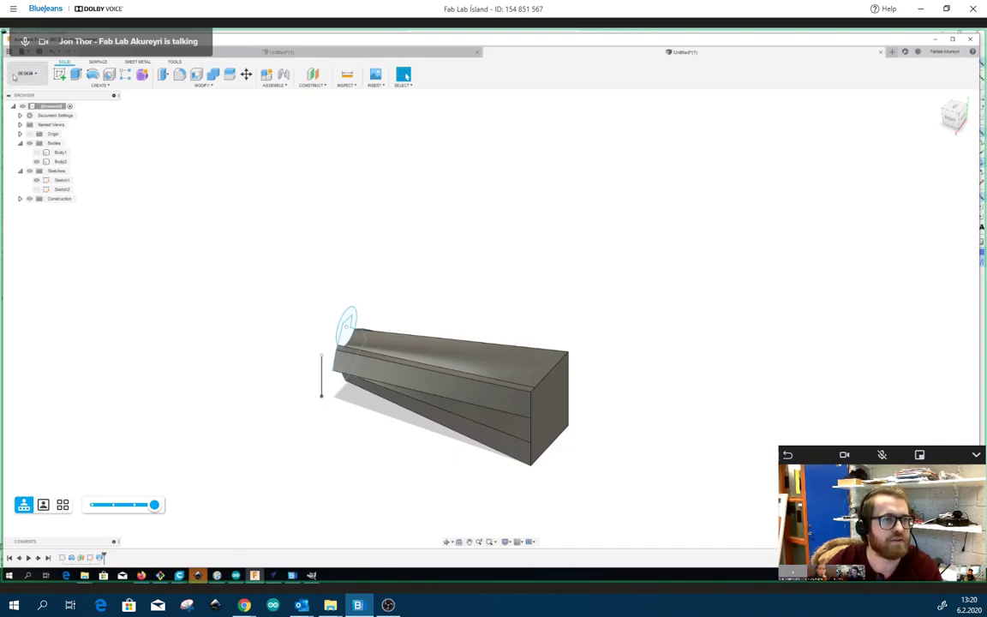
scroll(425, 280, down, 2)
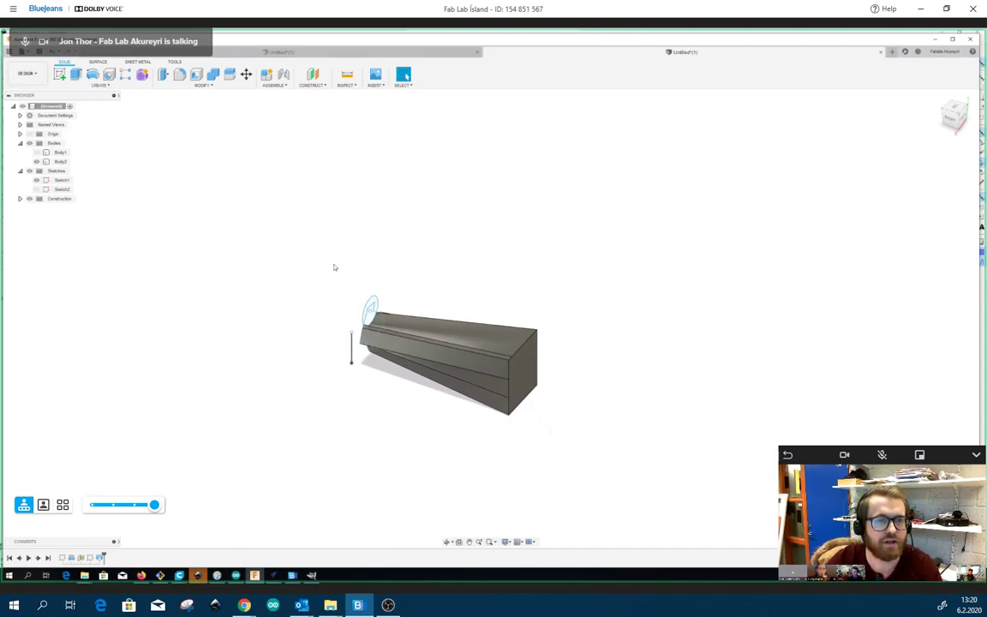
click(411, 377)
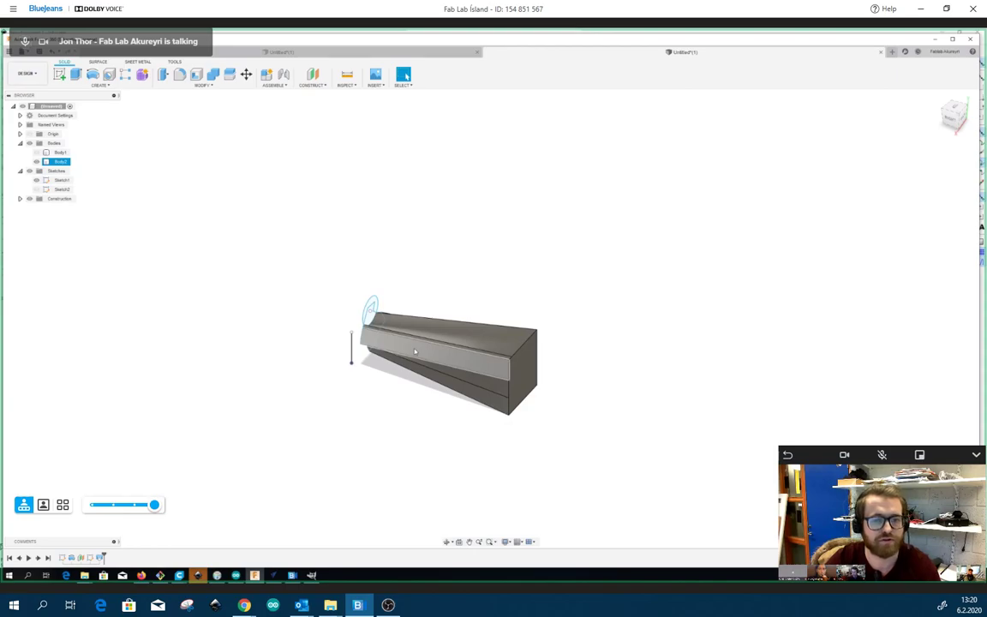
click(969, 52)
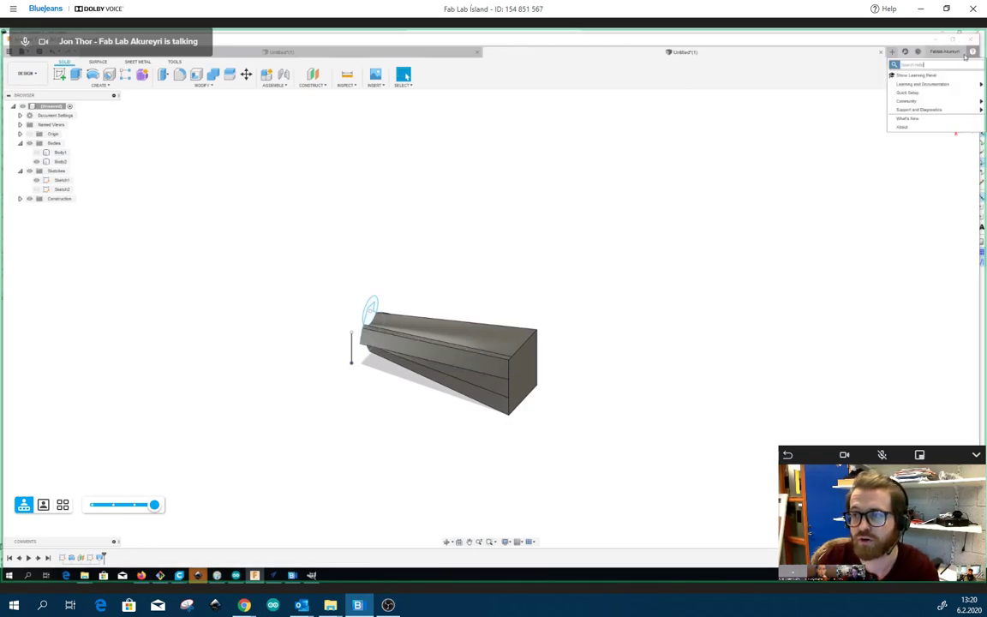
mouse_move(912, 86)
click(466, 194)
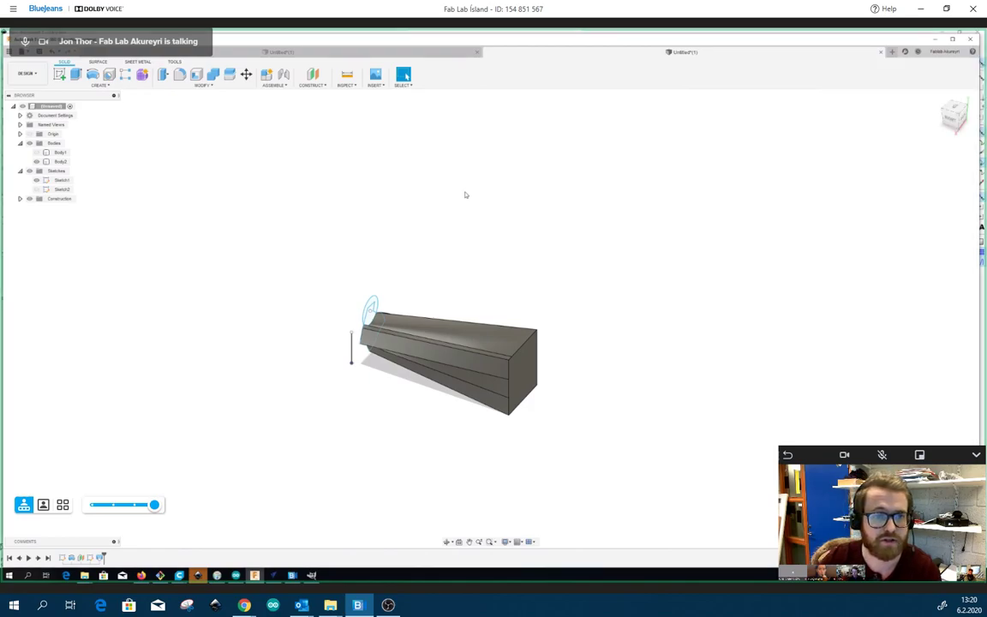
Try a constant-radius fillet of about 17.5 mm on the upper edge of the loft's rectangular end, and undo it
shift+middle_drag(490, 318, 466, 315)
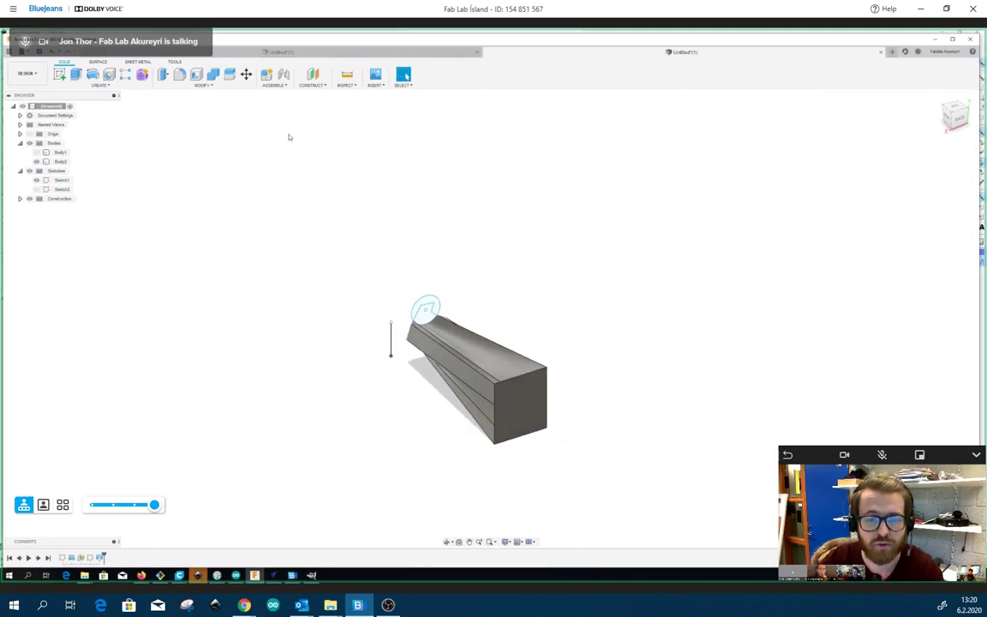
click(98, 86)
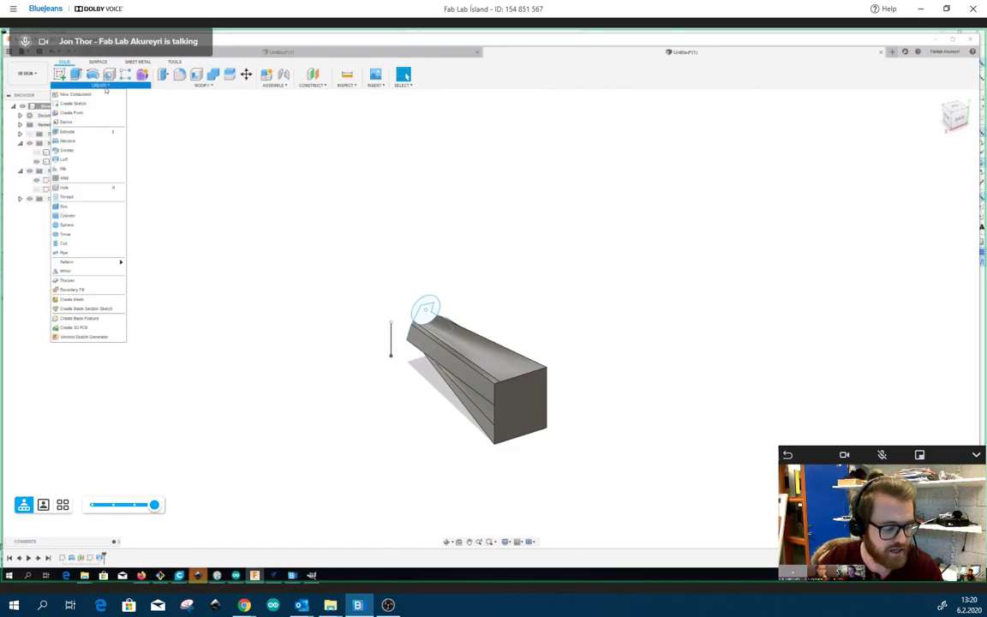
mouse_move(175, 89)
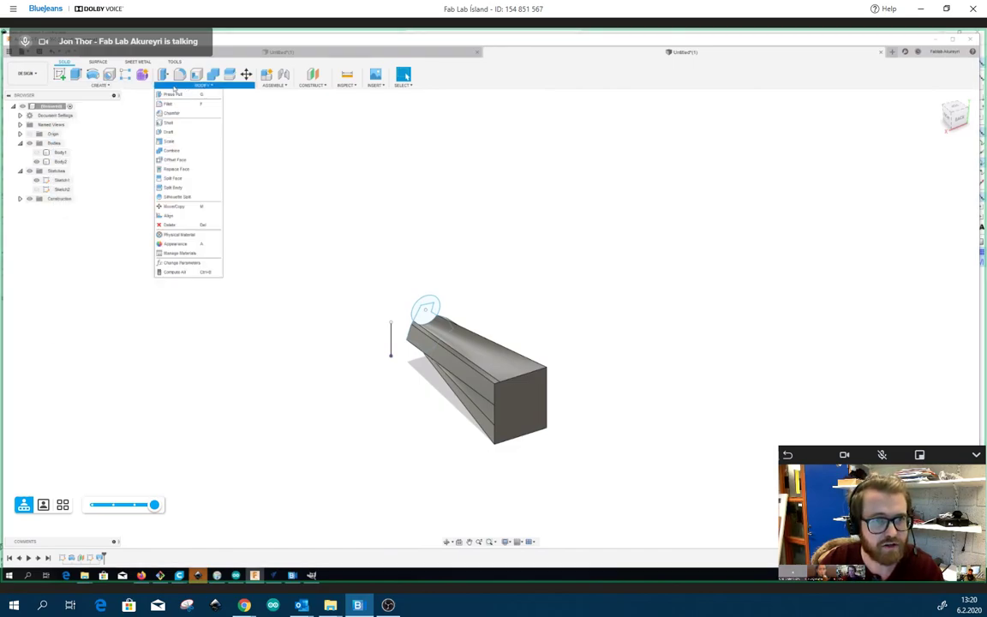
click(186, 103)
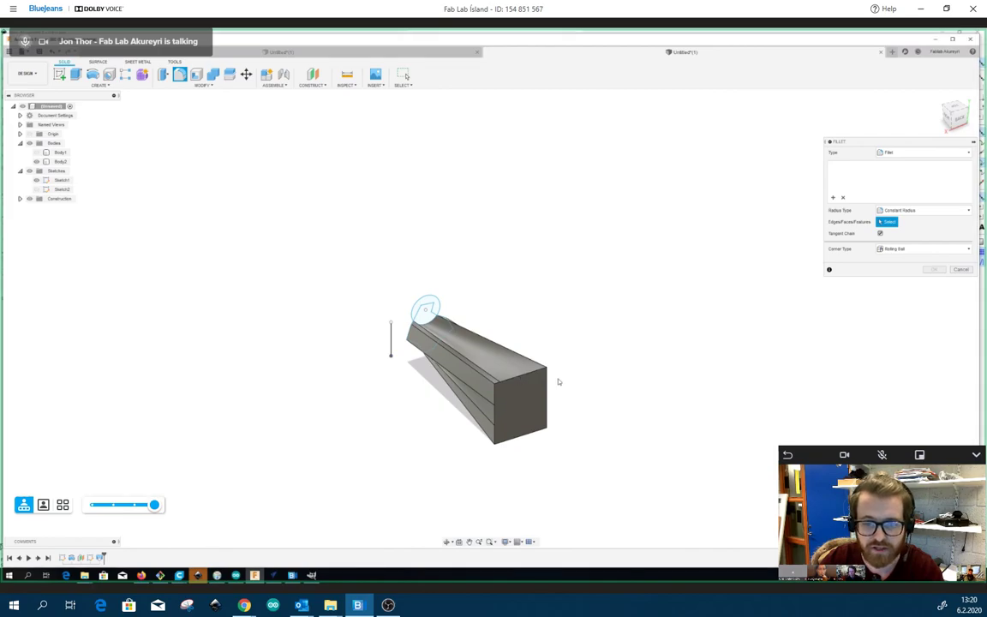
scroll(518, 289, up, 3)
click(517, 285)
drag(518, 285, 512, 293)
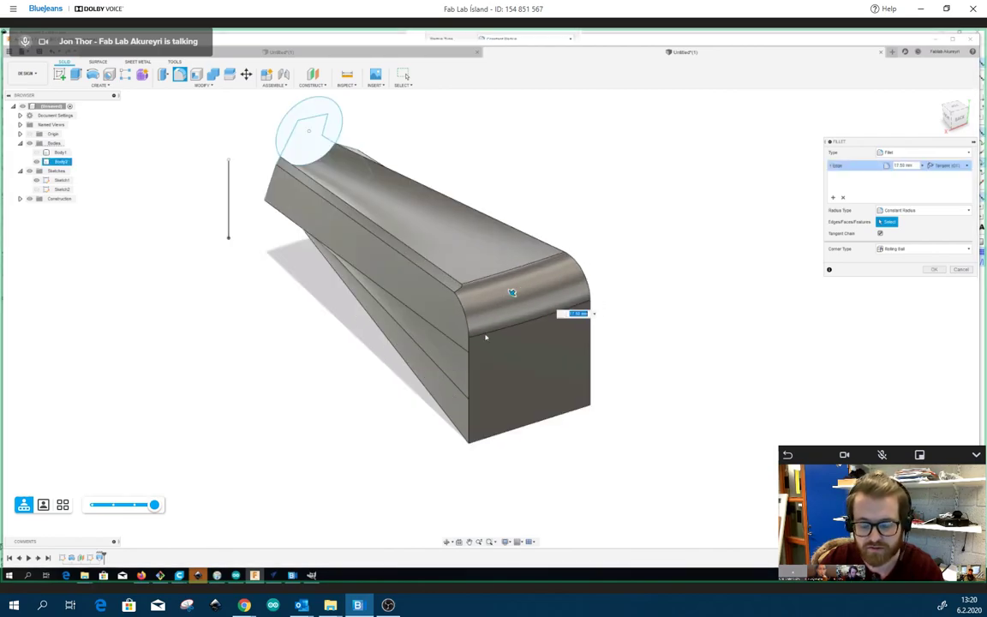
key(Return)
shift+middle_drag(490, 318, 454, 318)
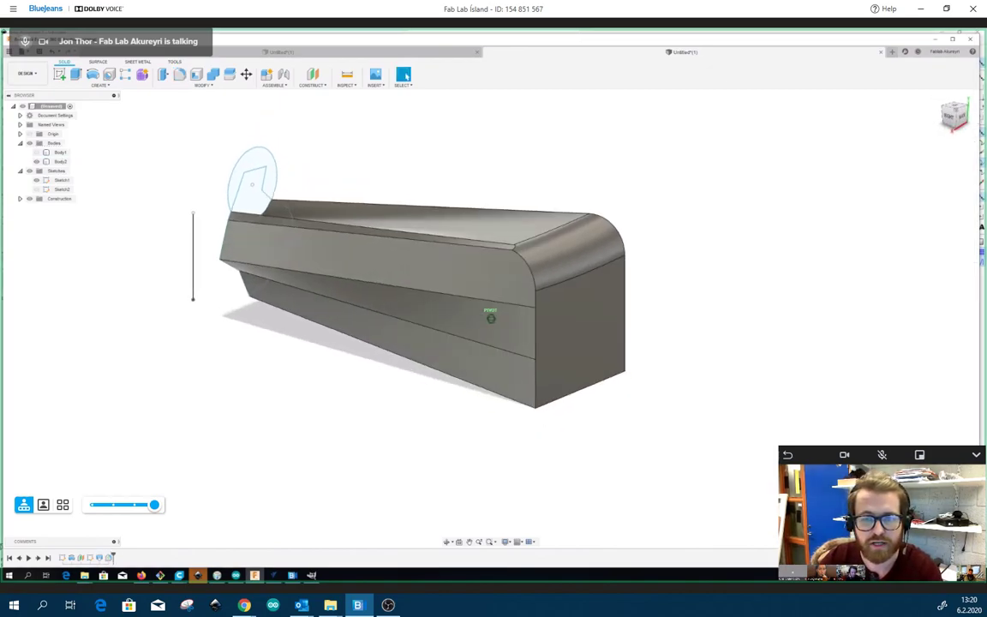
drag(955, 110, 947, 113)
key(ctrl+z)
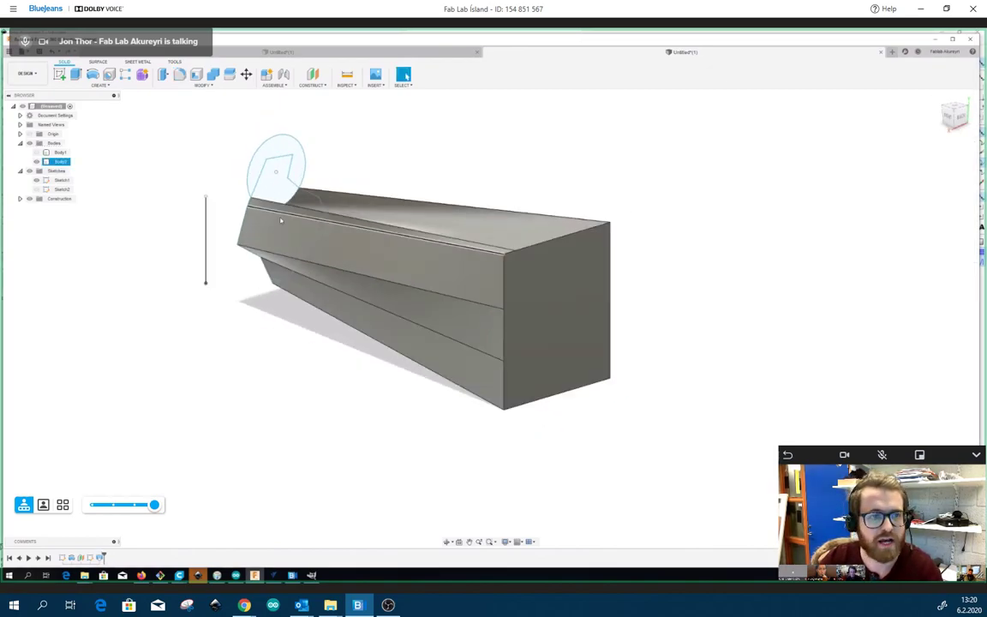
Shell the loft body inward from its rectangular end face with a 4 mm wall thickness
click(203, 85)
click(165, 115)
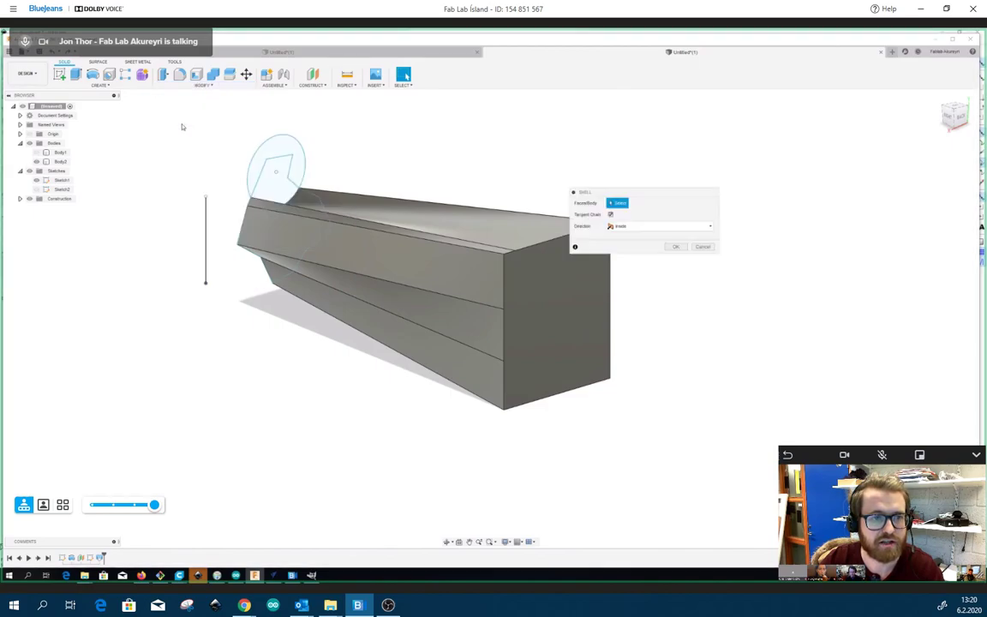
scroll(519, 263, down, 2)
click(540, 303)
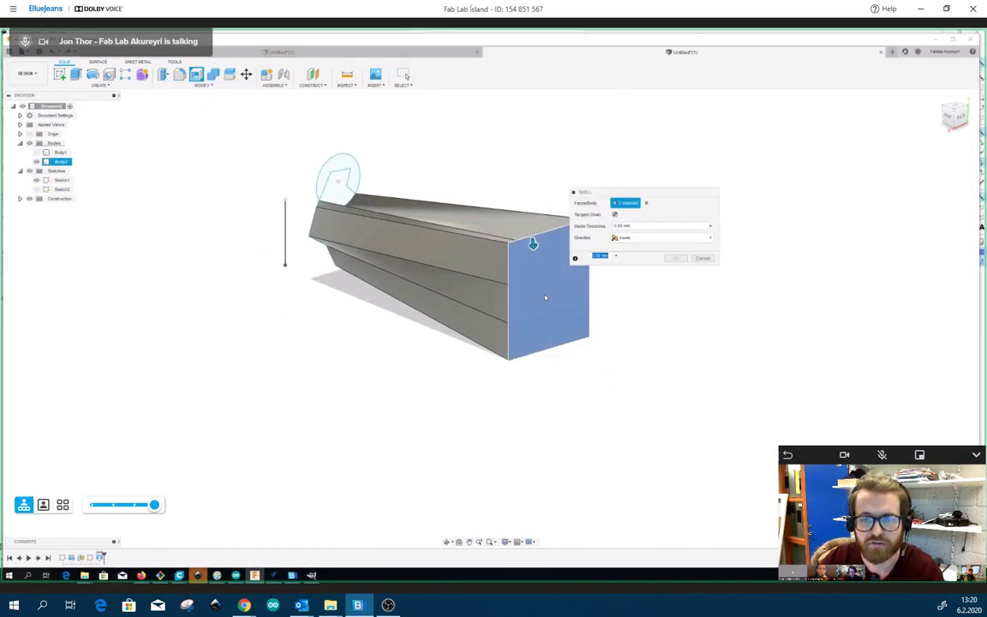
scroll(434, 348, down, 3)
scroll(469, 317, up, 2)
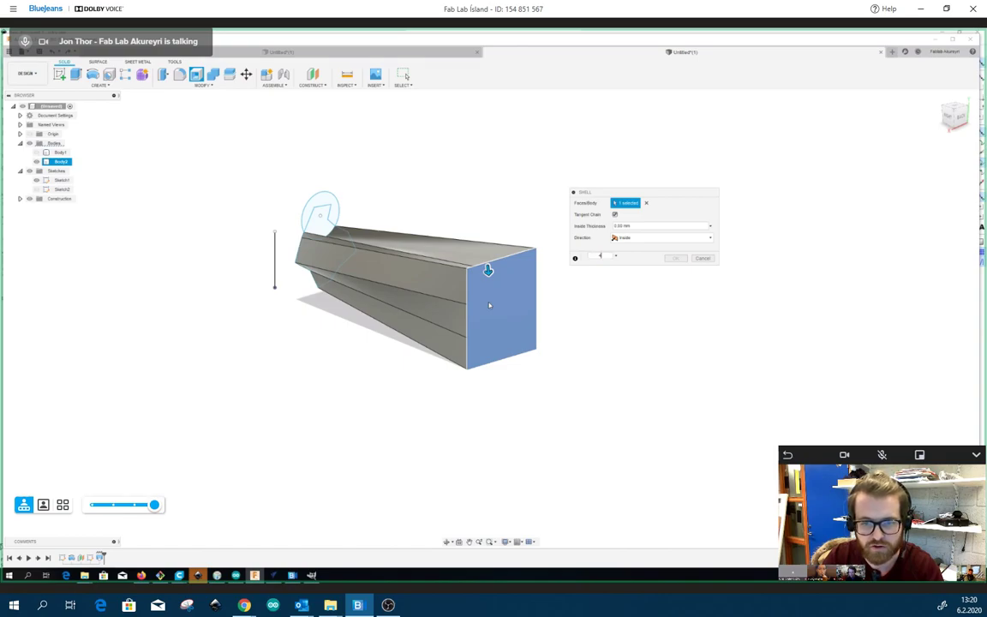
key(Return)
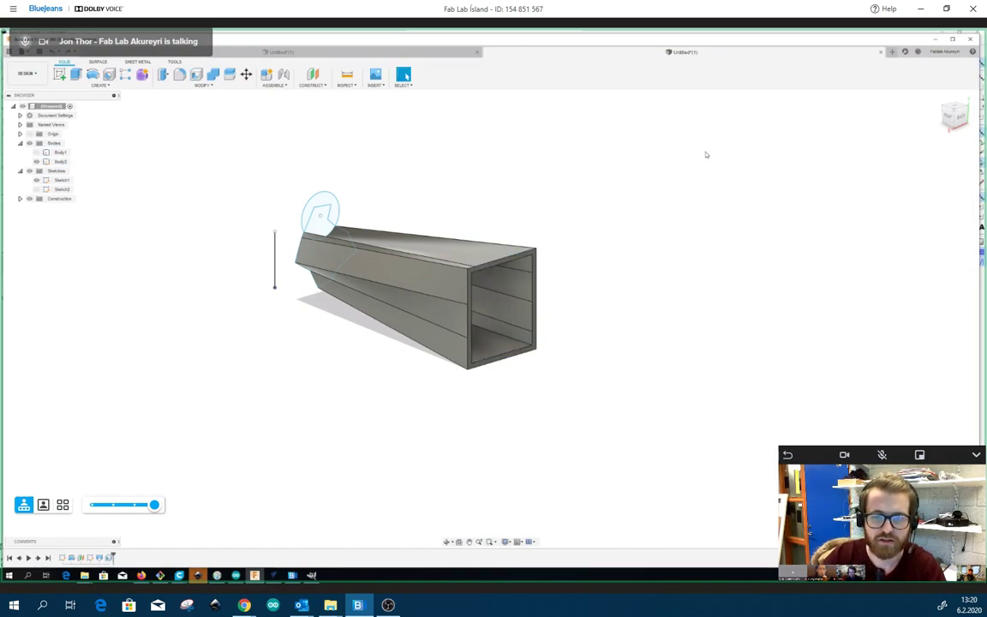
Examine the hollow interior through the open rectangular end, and undo the shell
drag(955, 118, 918, 118)
shift+middle_drag(377, 290, 429, 271)
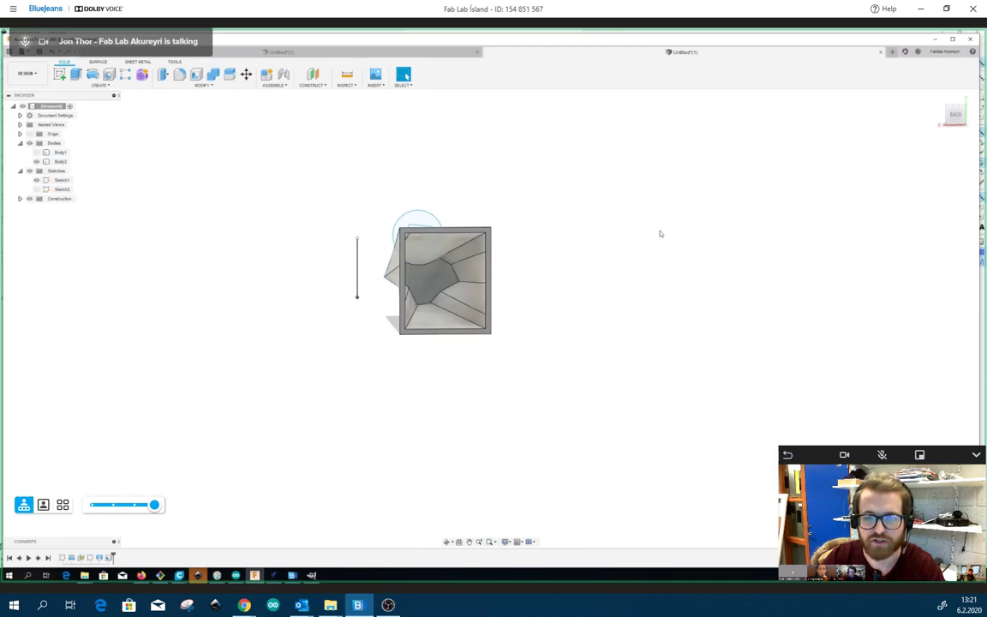
drag(954, 116, 966, 120)
shift+middle_drag(491, 317, 496, 321)
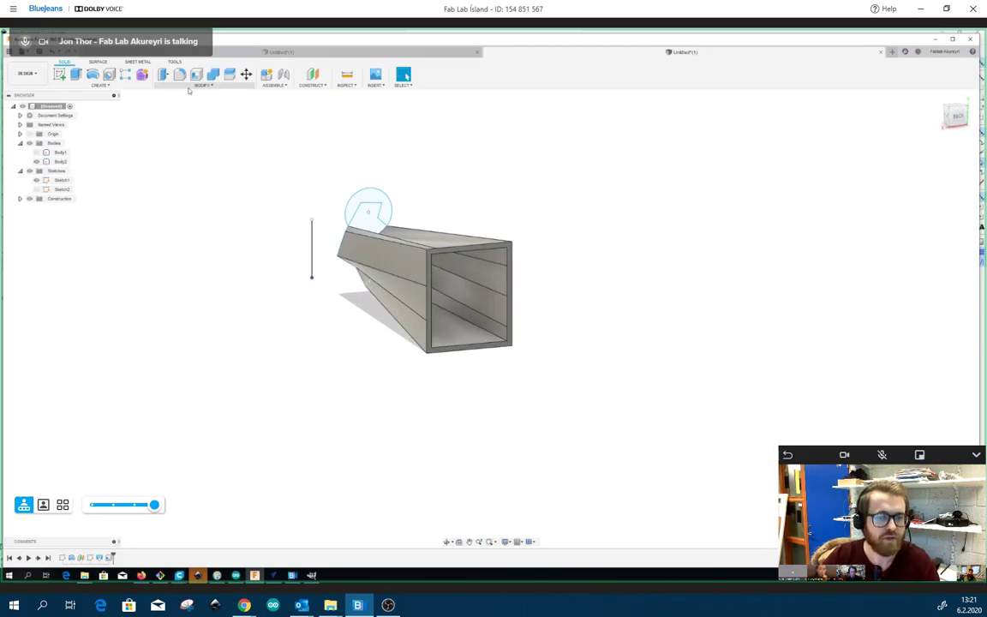
key(ctrl+z)
scroll(414, 406, down, 2)
scroll(414, 406, up, 1)
Show the revolved body and combine it with the loft body using Join, with the loft as the target body
click(215, 87)
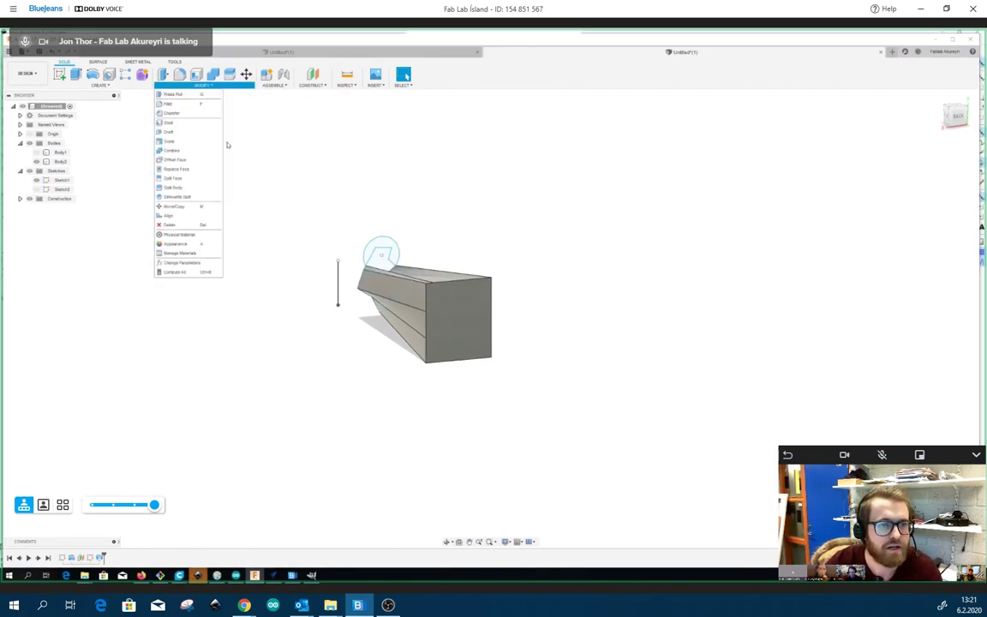
click(300, 115)
click(37, 153)
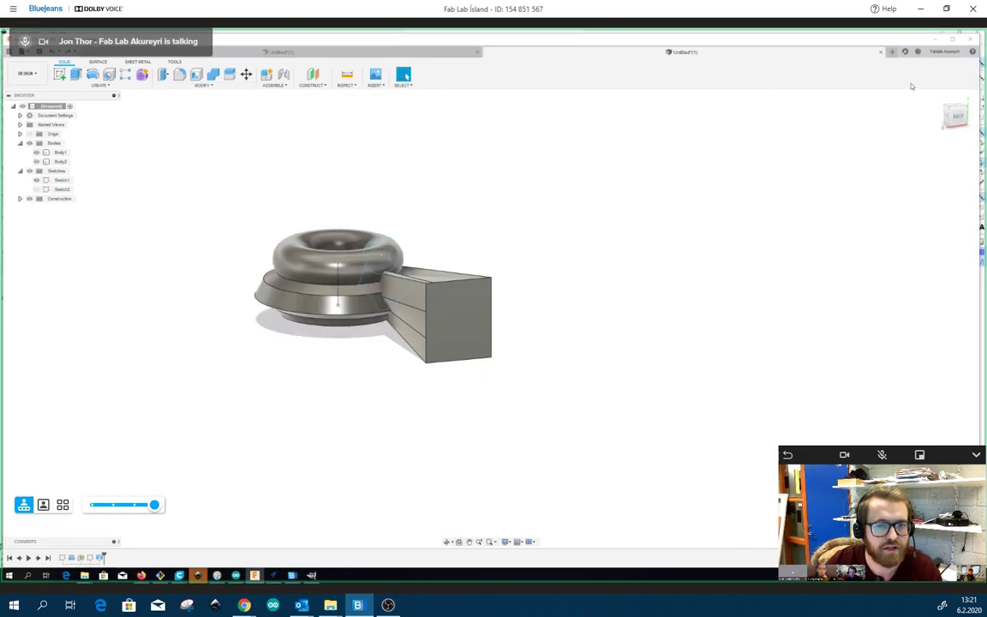
mouse_move(953, 117)
mouse_down()
mouse_move(912, 130)
mouse_move(860, 106)
mouse_move(867, 102)
mouse_move(852, 107)
mouse_up()
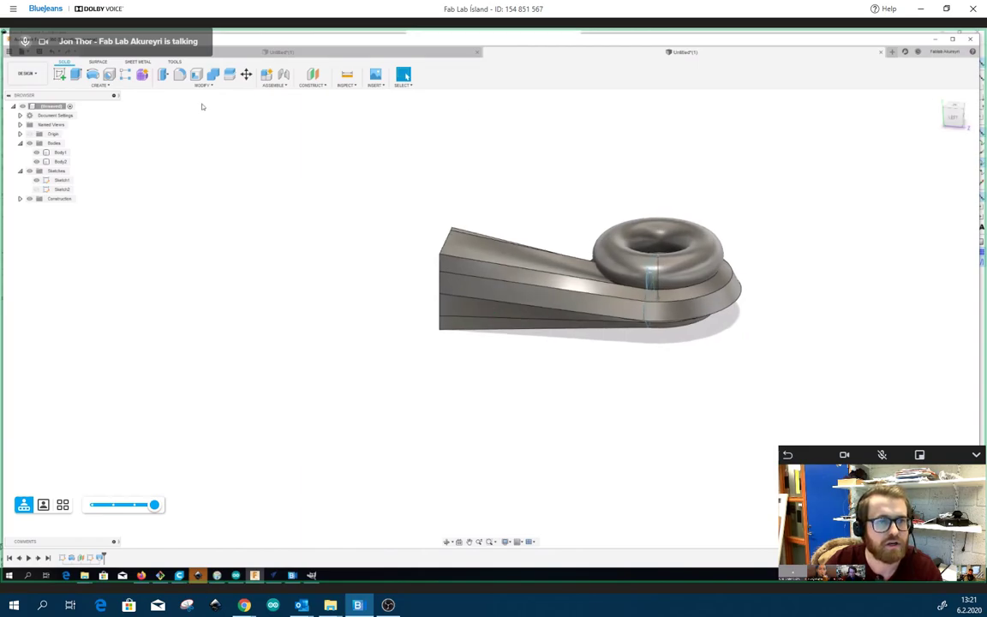
click(212, 74)
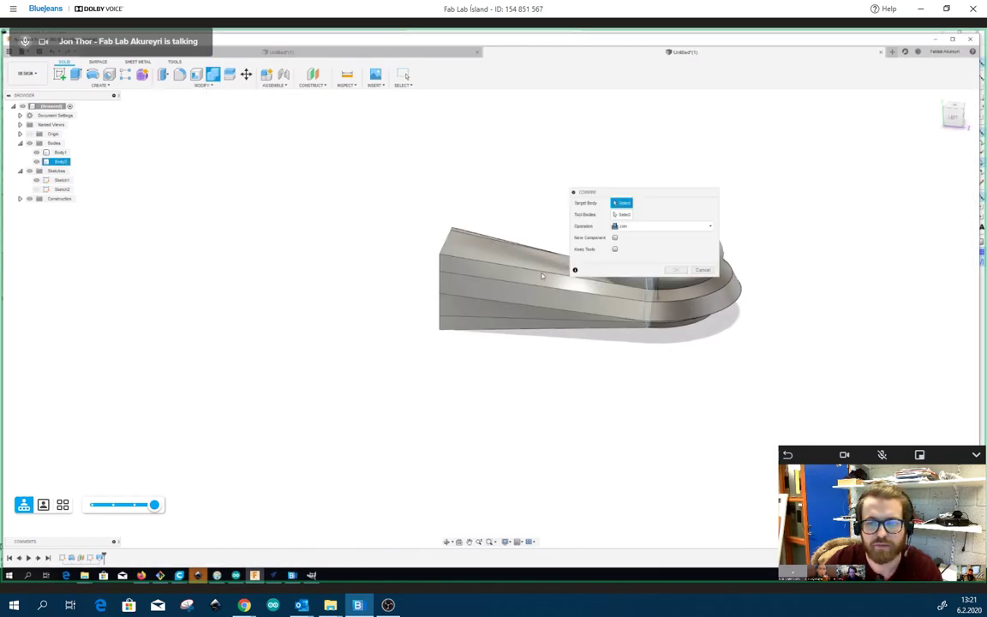
click(542, 275)
scroll(276, 405, down, 3)
scroll(540, 336, up, 3)
click(519, 330)
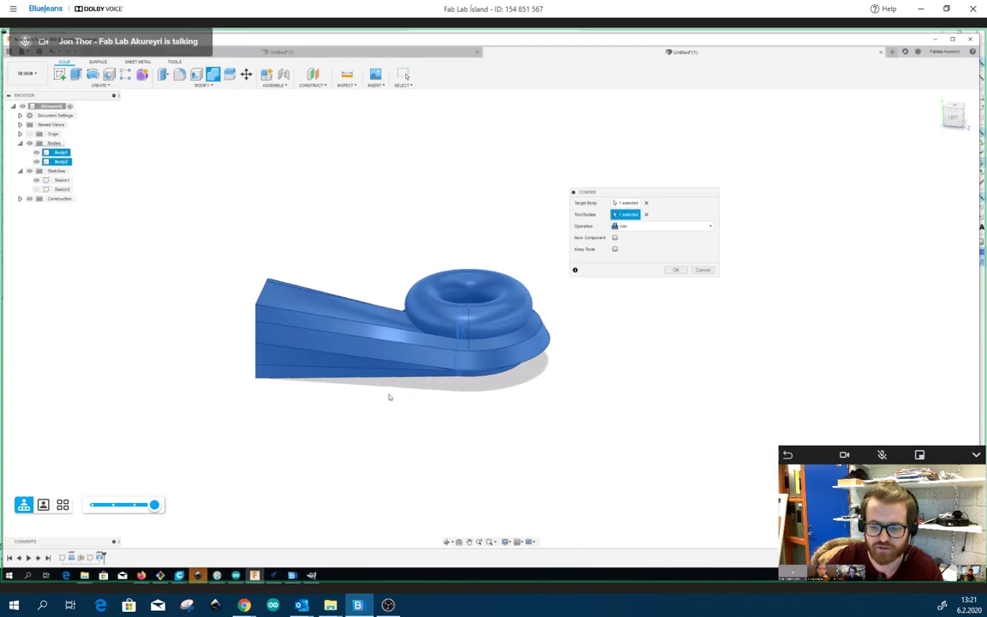
key(Return)
Examine the joined body from the rectangular end, the side and above
drag(956, 116, 947, 121)
mouse_move(491, 318)
shift+middle_down()
mouse_move(437, 257)
mouse_move(429, 309)
mouse_move(501, 347)
mouse_move(591, 317)
shift+middle_up()
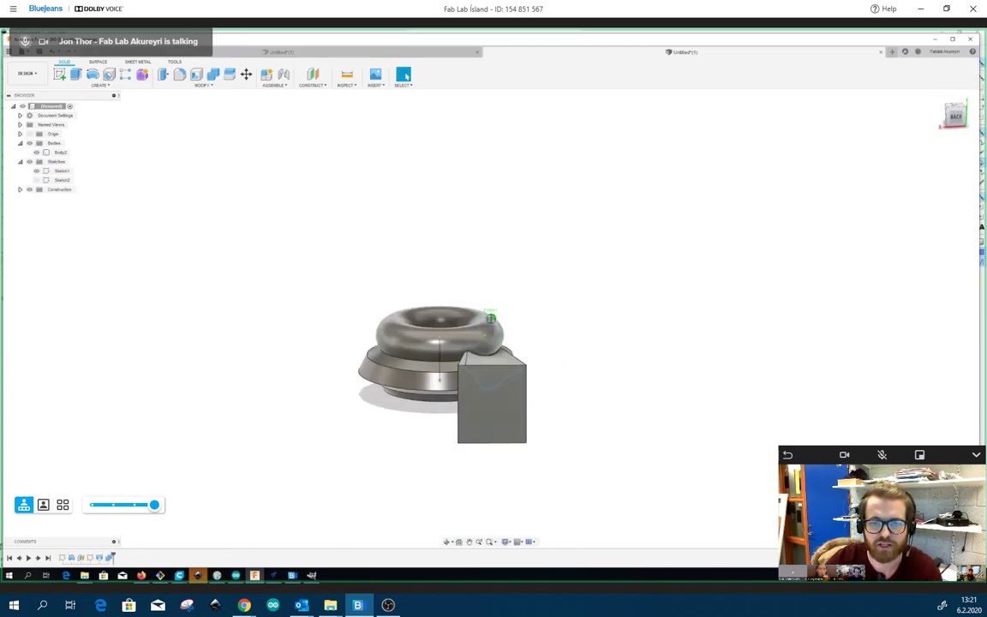
shift+middle_drag(565, 364, 646, 356)
scroll(364, 253, down, 3)
scroll(432, 345, up, 3)
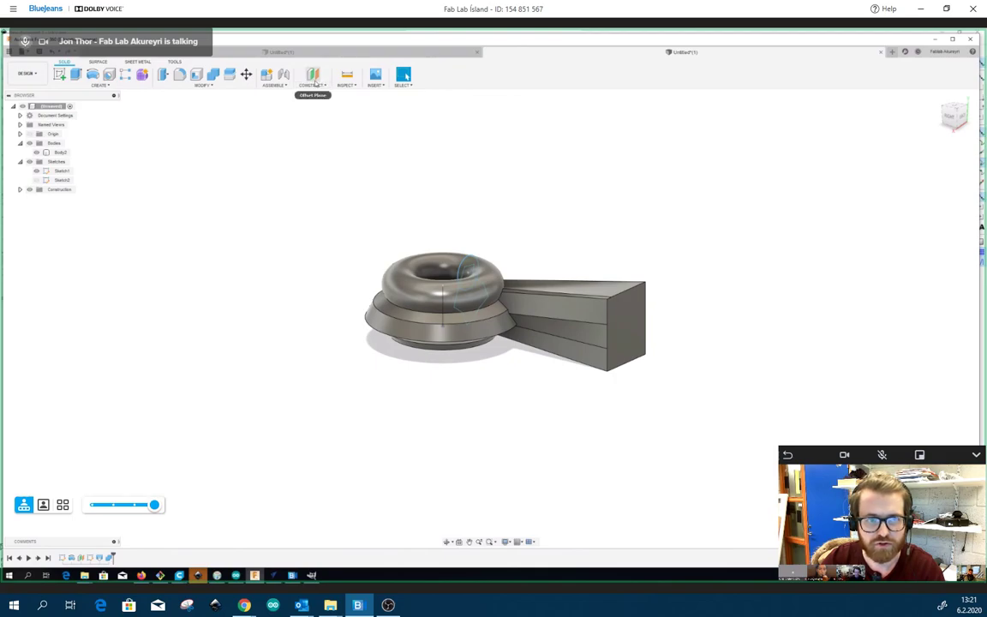
drag(962, 121, 966, 129)
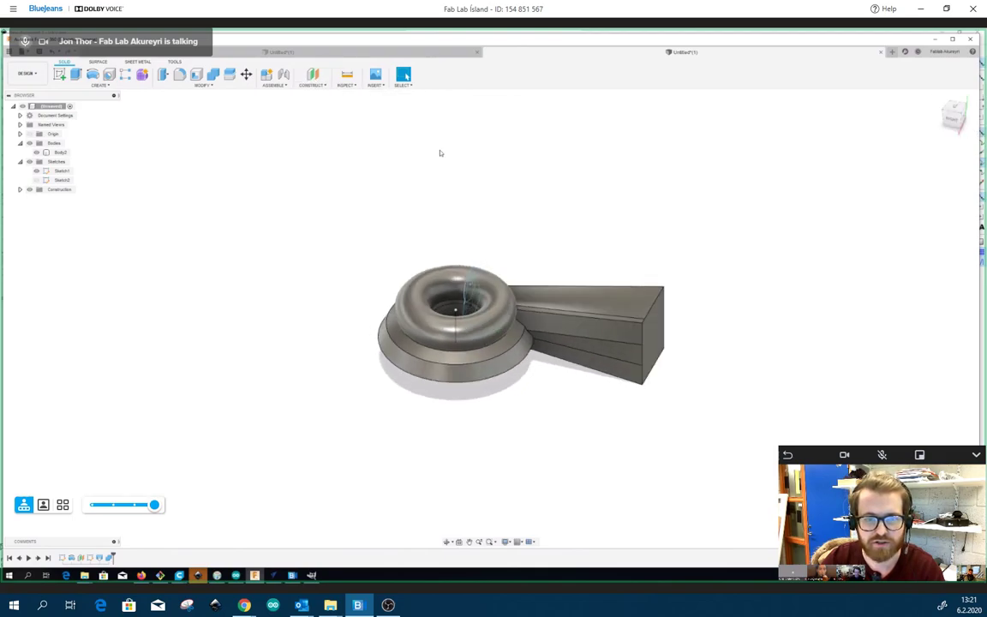
Hide the joined body and show the origin planes and axes
click(36, 152)
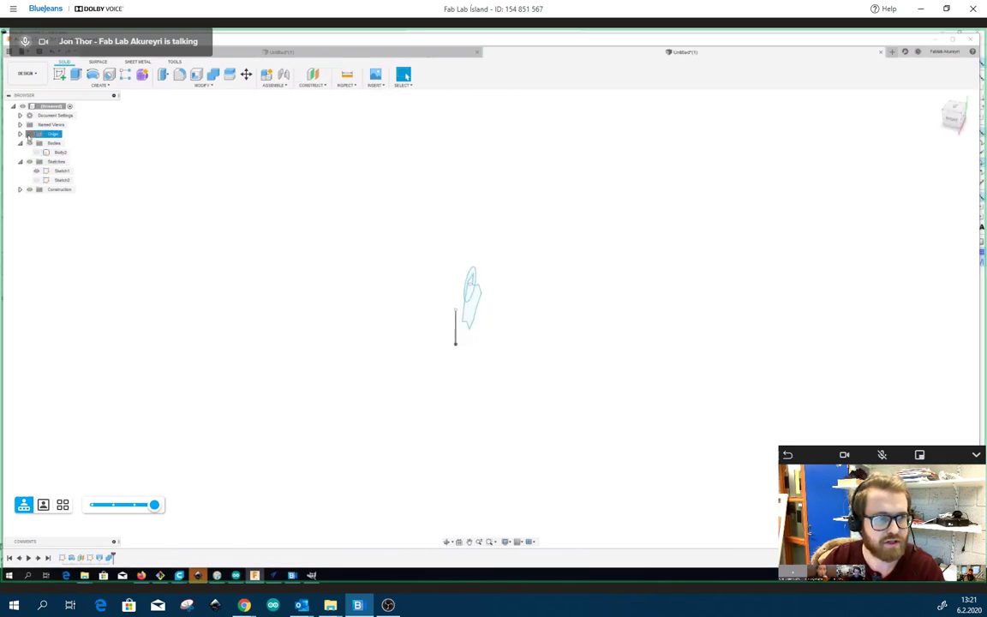
click(30, 133)
drag(954, 121, 968, 122)
drag(843, 111, 860, 102)
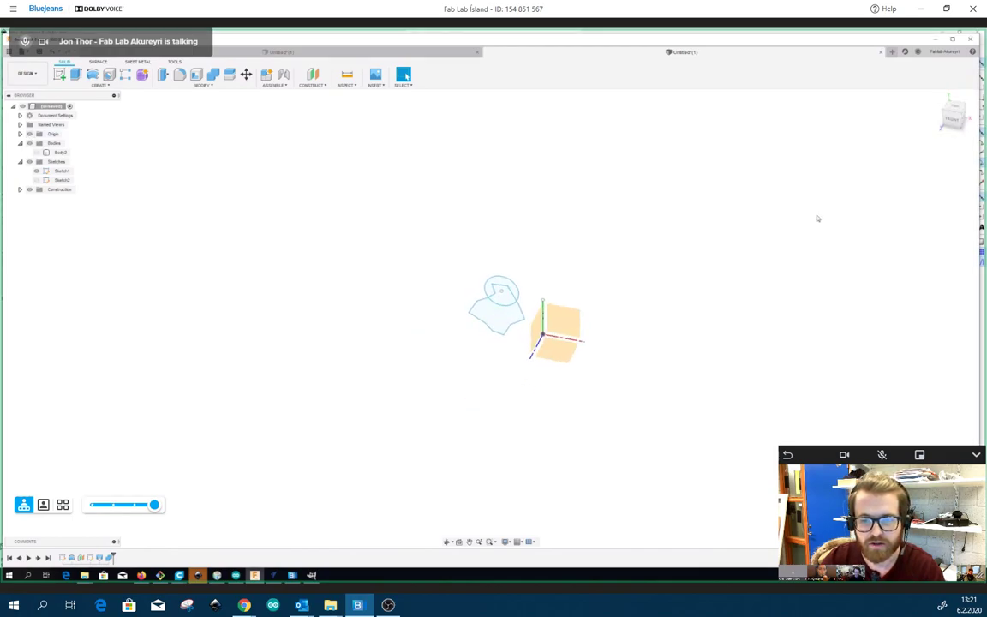
scroll(690, 351, up, 4)
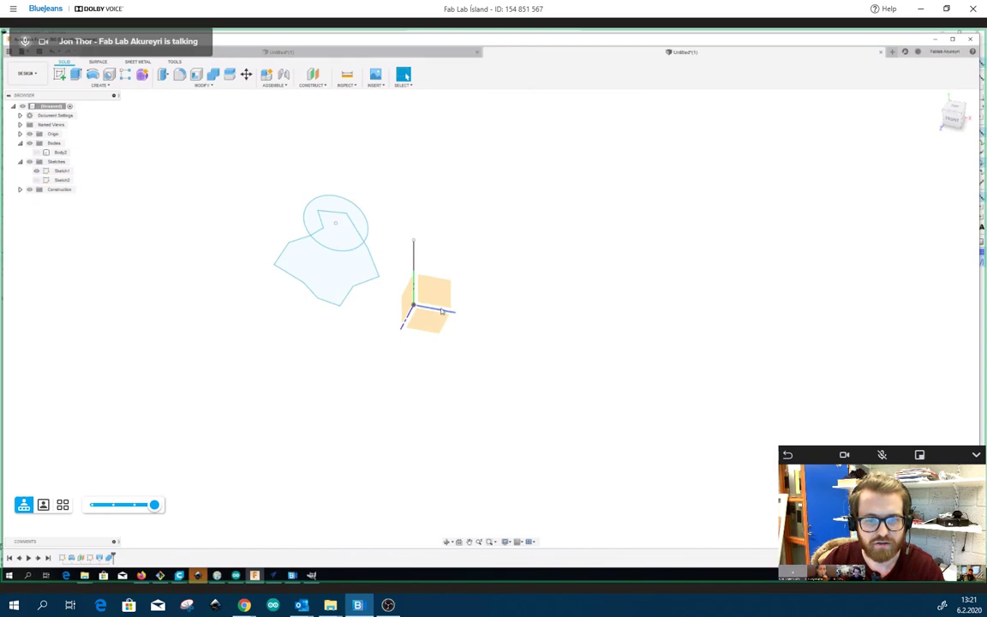
scroll(432, 321, down, 3)
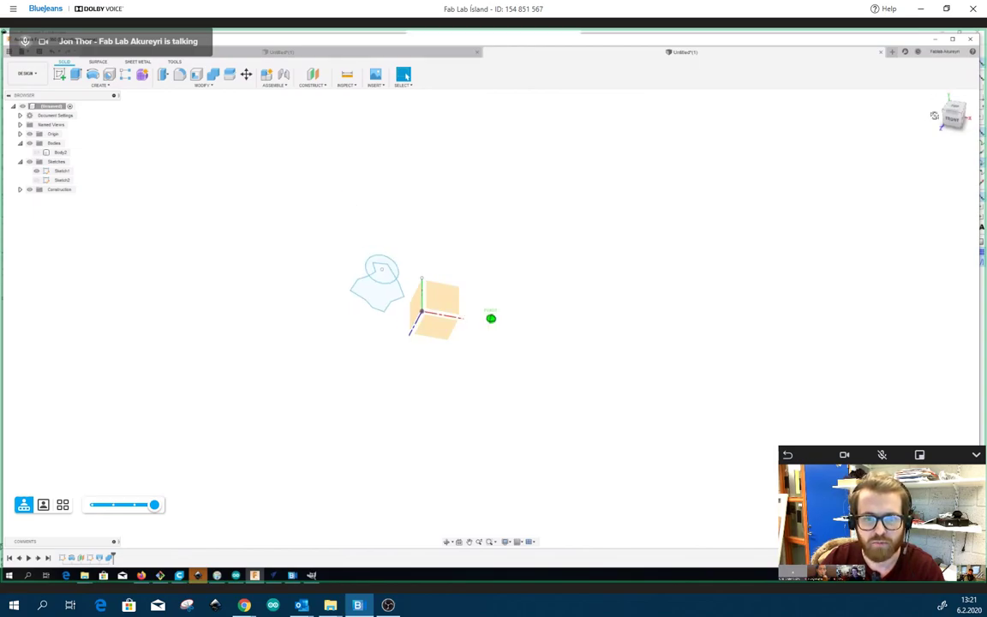
Try an offset construction plane at -140 mm from the vertical origin plane containing the red and green axes
shift+middle_drag(491, 317, 302, 83)
click(312, 76)
click(433, 276)
drag(433, 283, 535, 228)
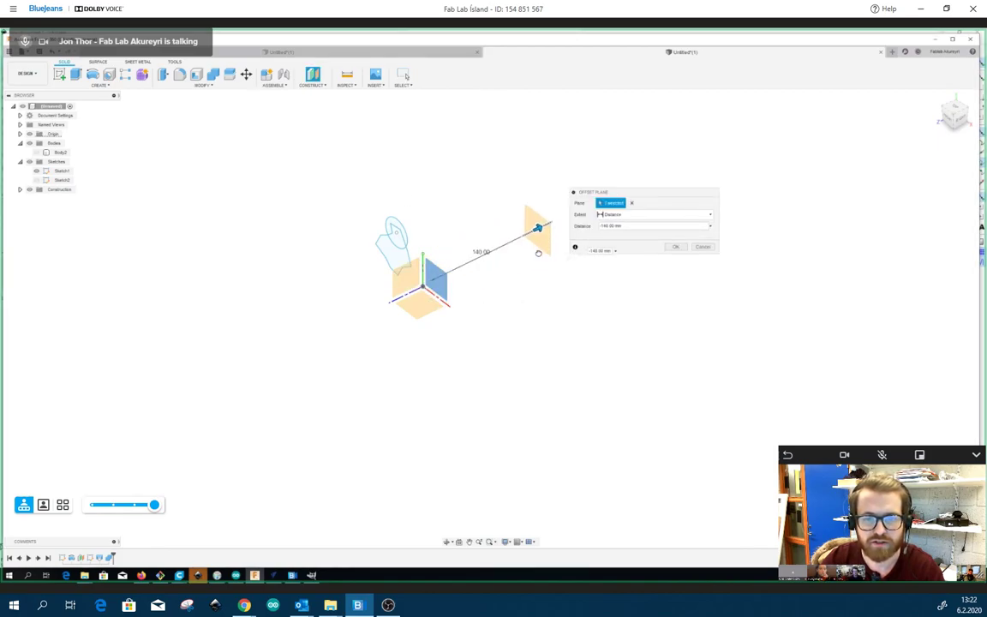
click(676, 247)
click(436, 280)
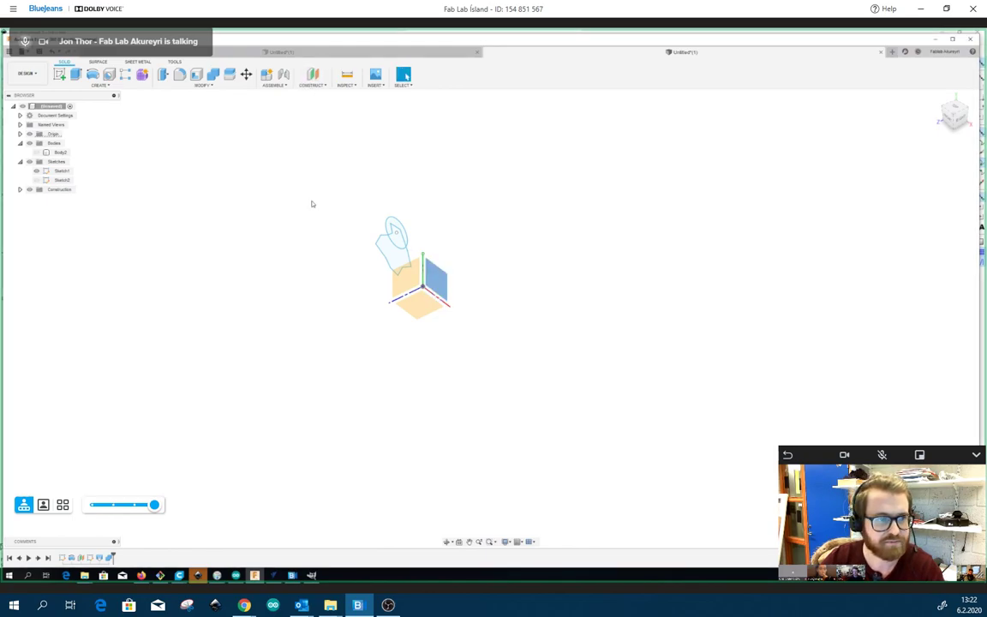
mouse_move(951, 122)
mouse_down()
mouse_move(979, 125)
mouse_move(934, 121)
mouse_up()
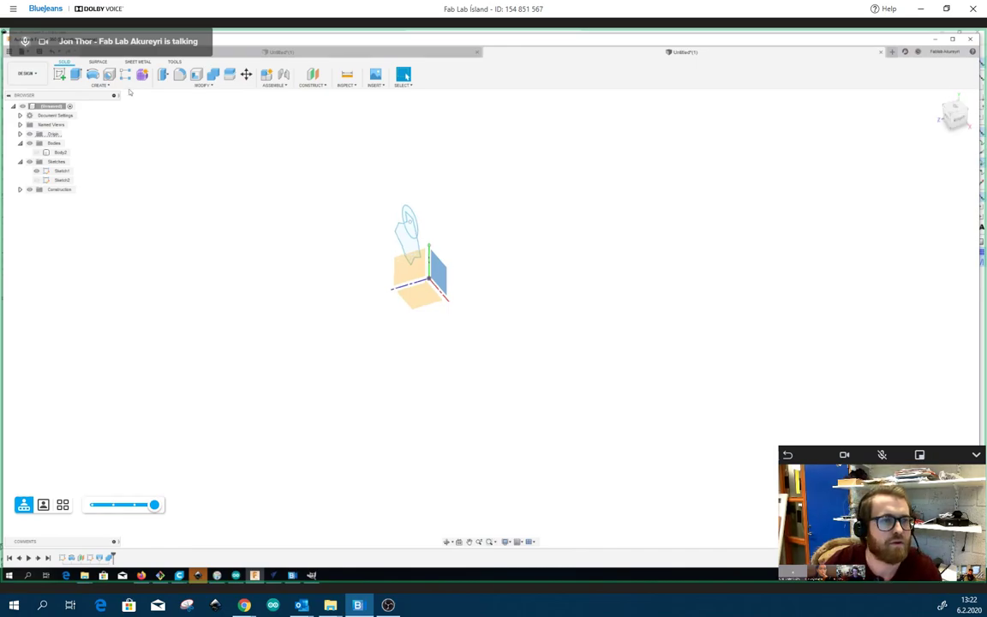
Review the available modify commands, creation tools and workspaces, including the Render workspace
click(203, 86)
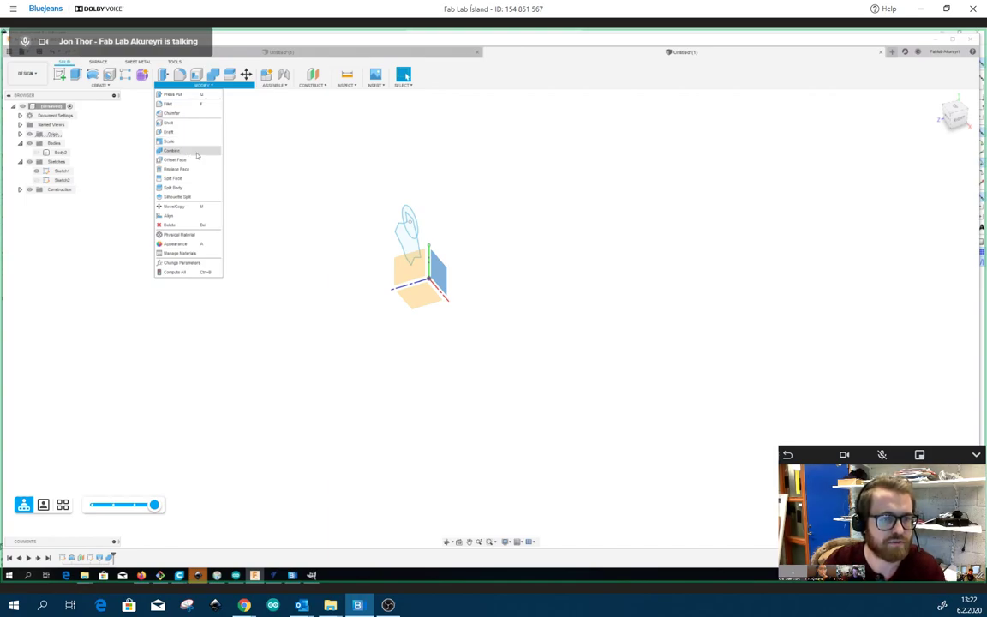
click(279, 205)
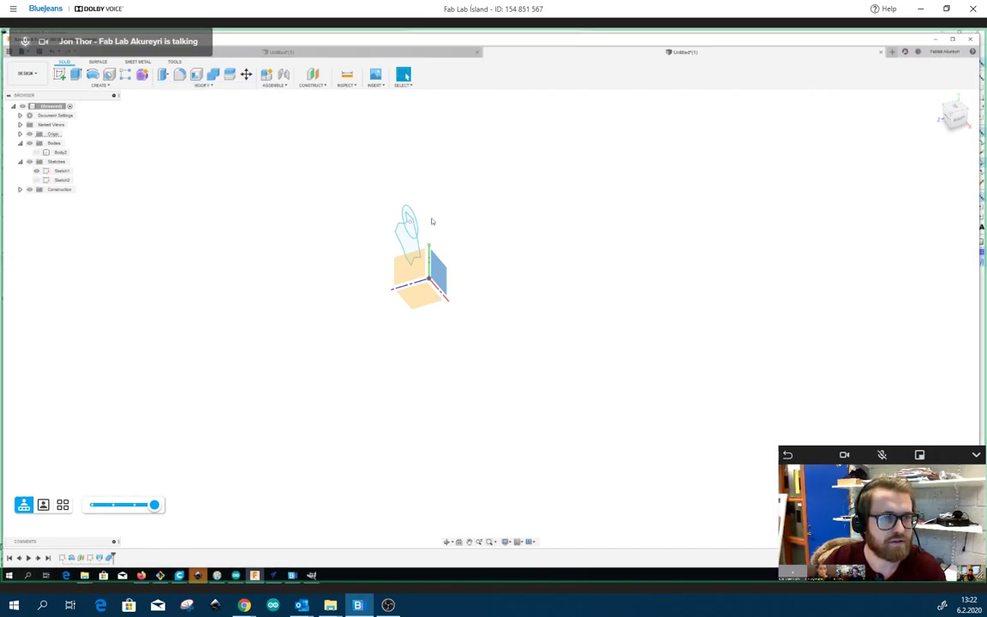
scroll(419, 269, up, 5)
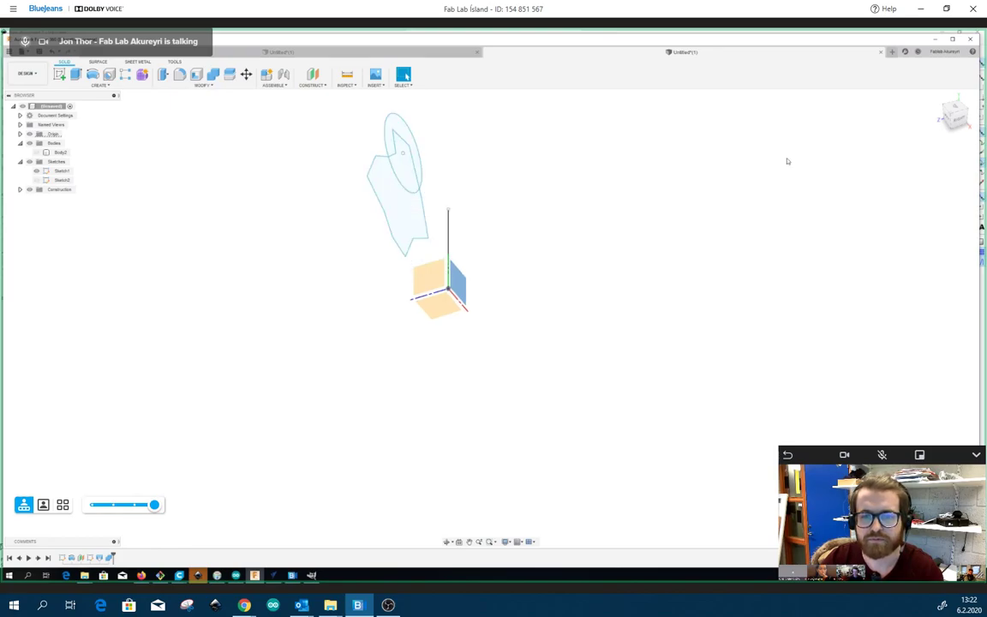
click(953, 120)
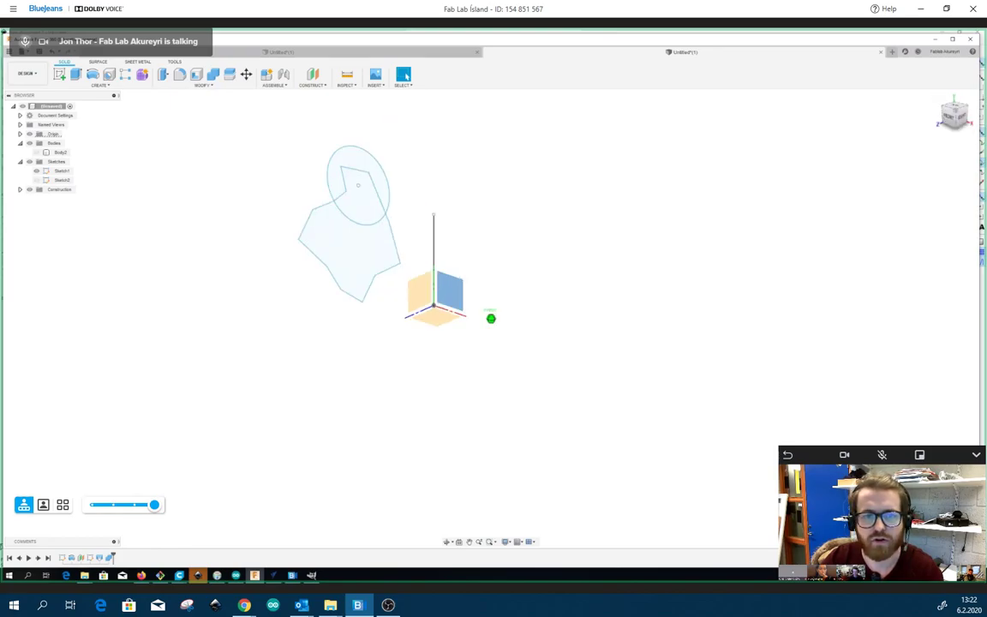
click(35, 73)
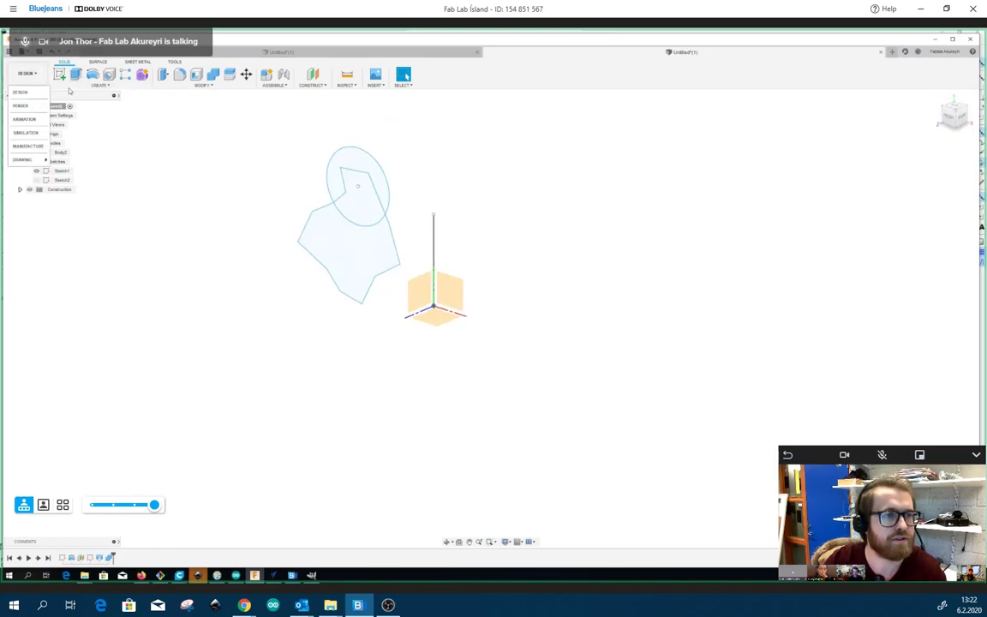
click(73, 85)
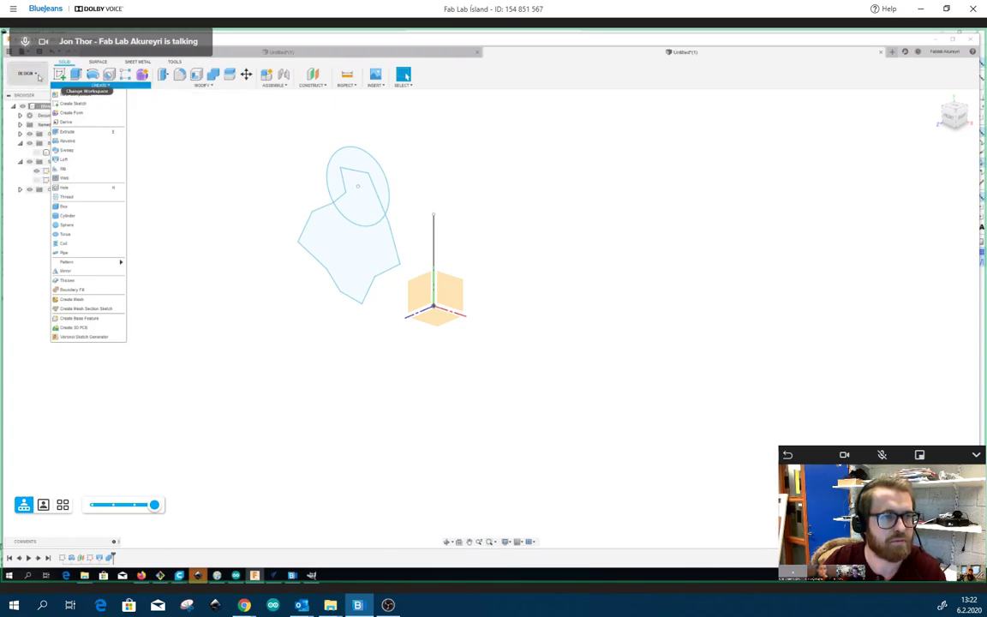
click(32, 74)
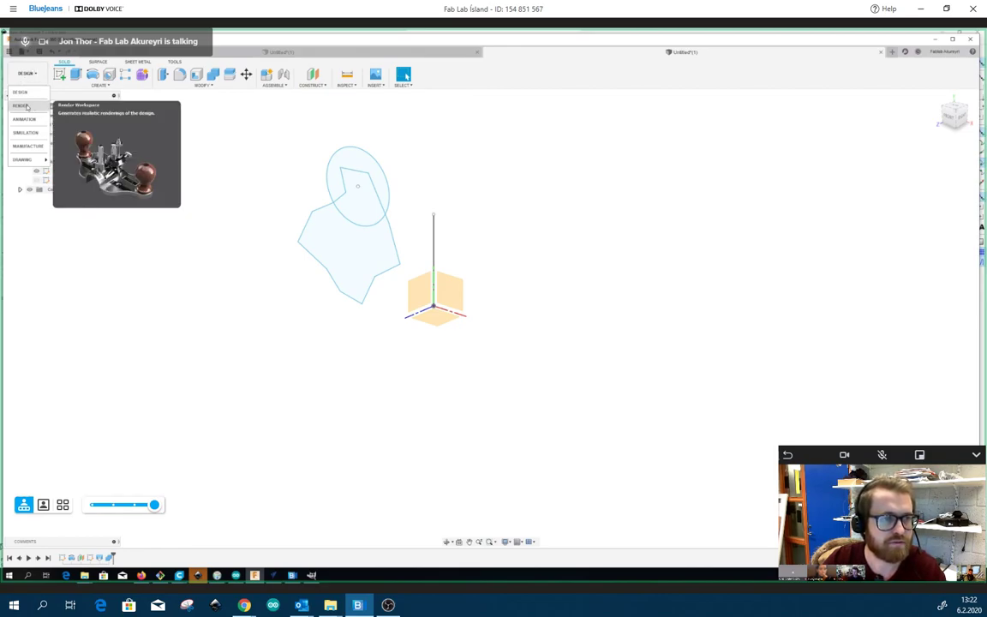
click(21, 106)
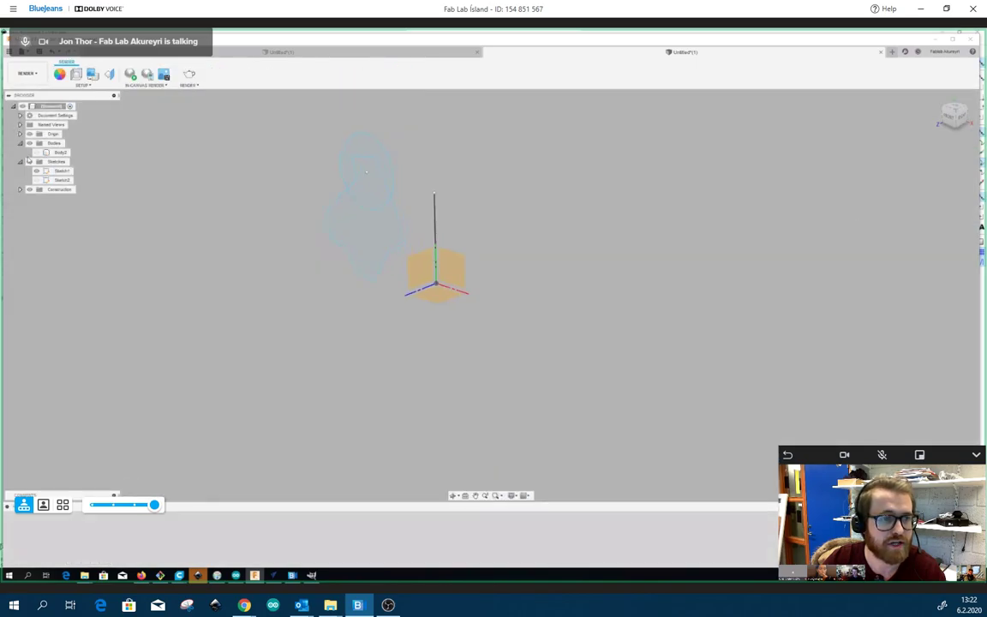
click(27, 73)
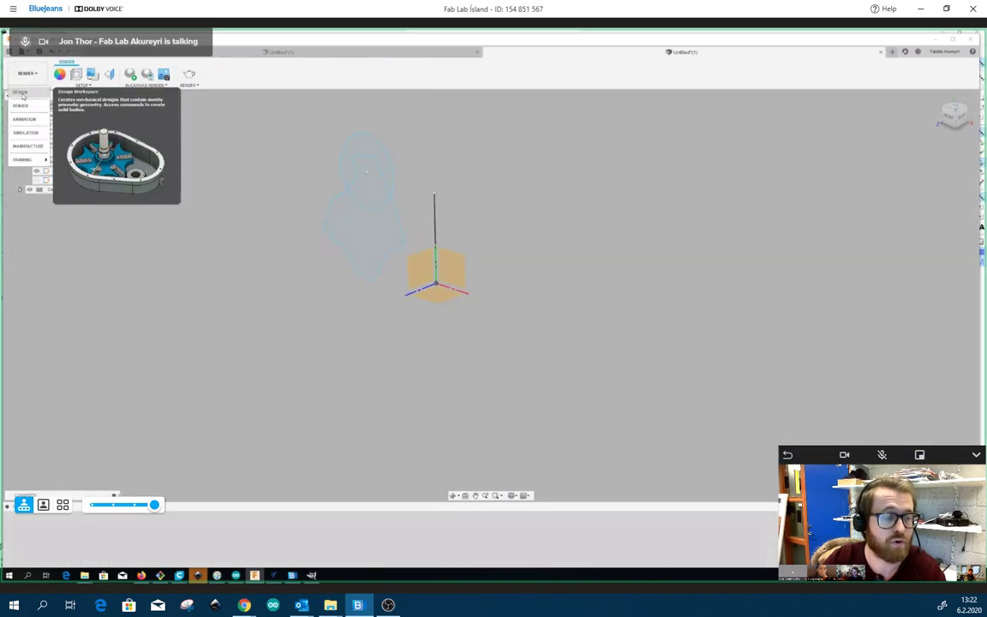
click(21, 93)
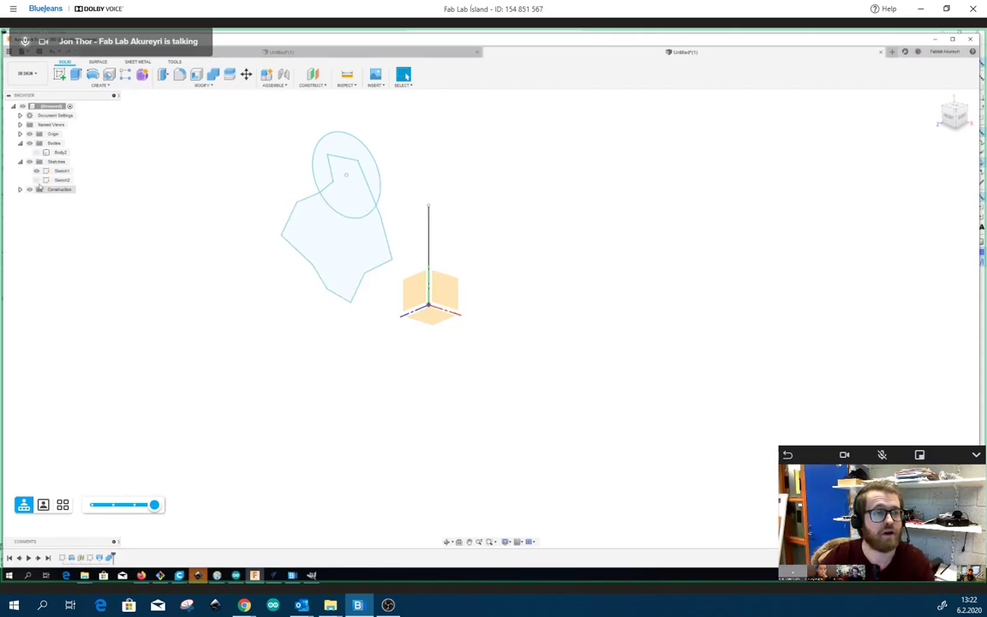
Make the joined body visible again and show it with the tapered arm alongside the ring
click(37, 152)
scroll(390, 401, down, 4)
scroll(474, 364, up, 3)
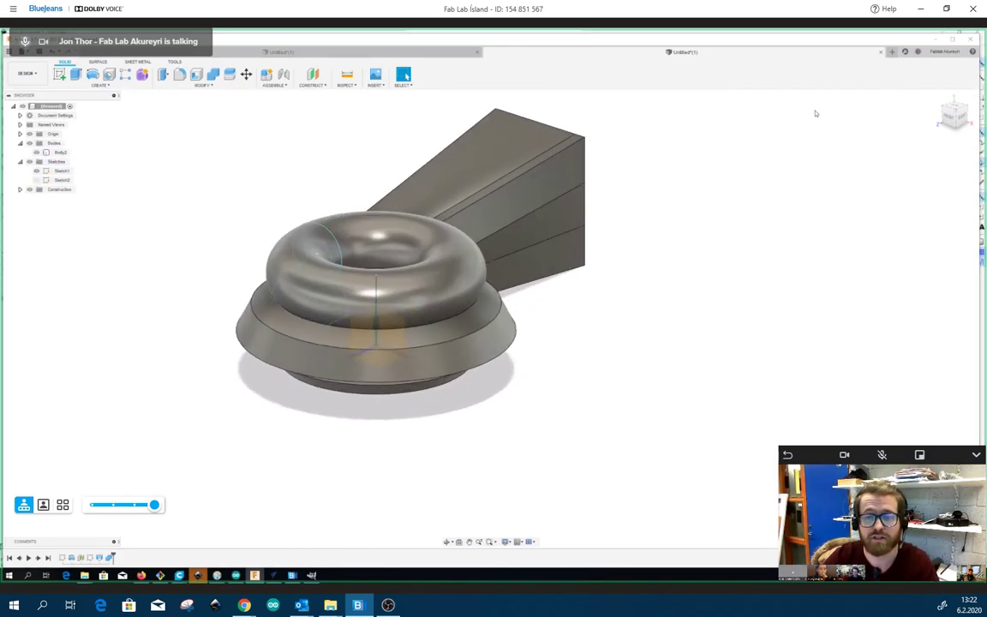
mouse_move(953, 115)
mouse_down()
mouse_move(975, 125)
mouse_move(979, 104)
mouse_move(963, 112)
mouse_up()
scroll(629, 257, down, 3)
scroll(529, 333, up, 3)
scroll(529, 333, down, 3)
scroll(378, 298, up, 3)
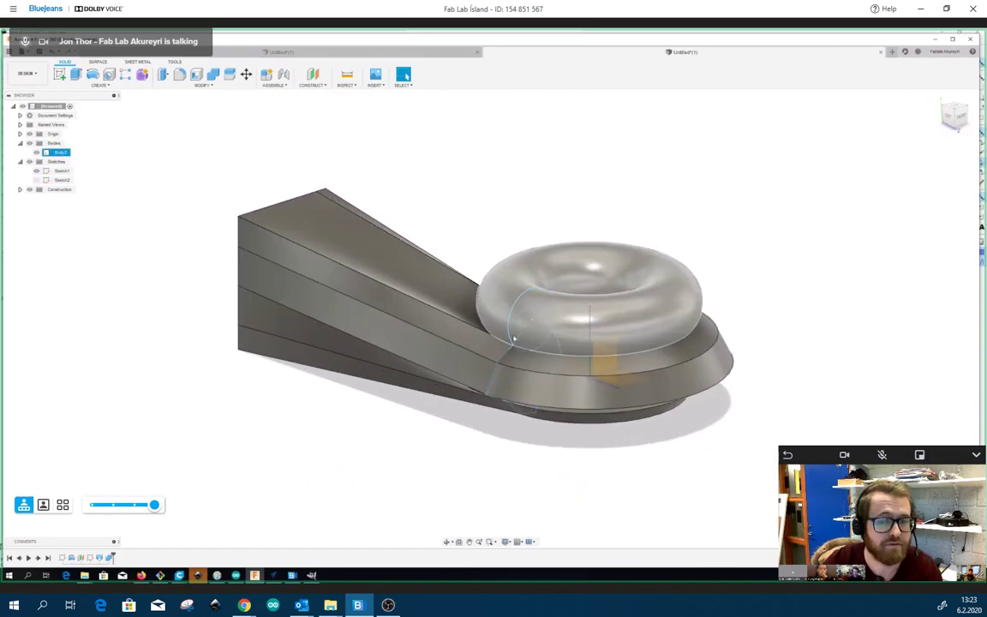
Switch to the Render workspace and hide the sketches and the origin geometry
click(31, 74)
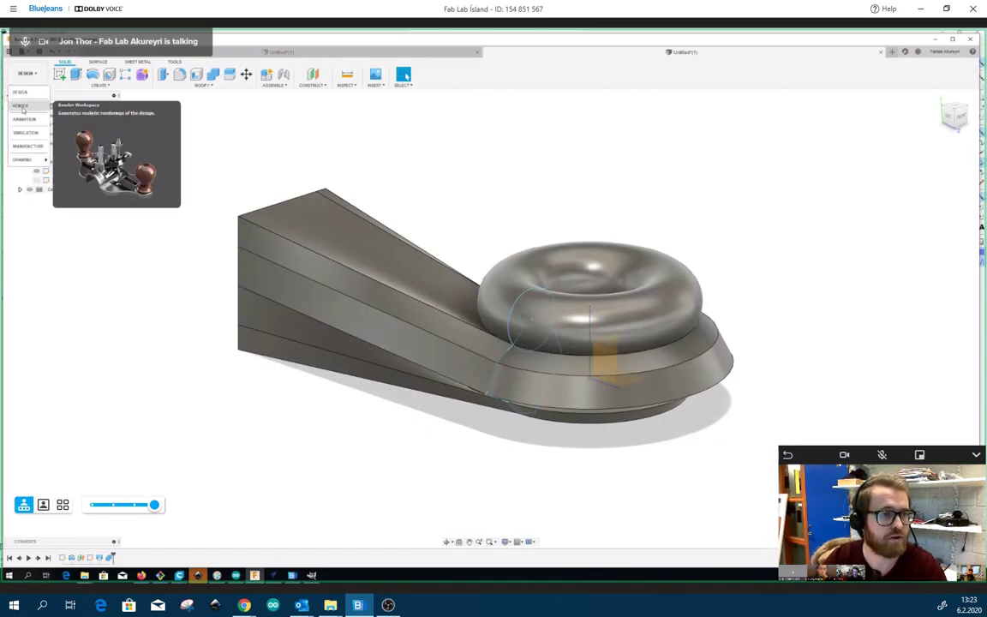
click(21, 106)
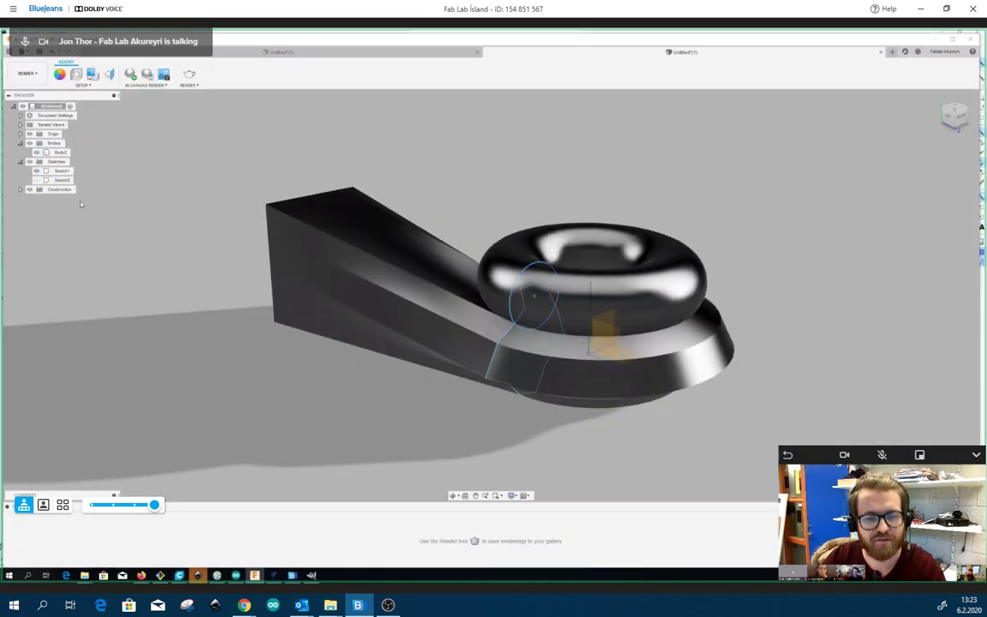
click(30, 162)
scroll(332, 287, down, 5)
scroll(425, 279, up, 1)
click(30, 135)
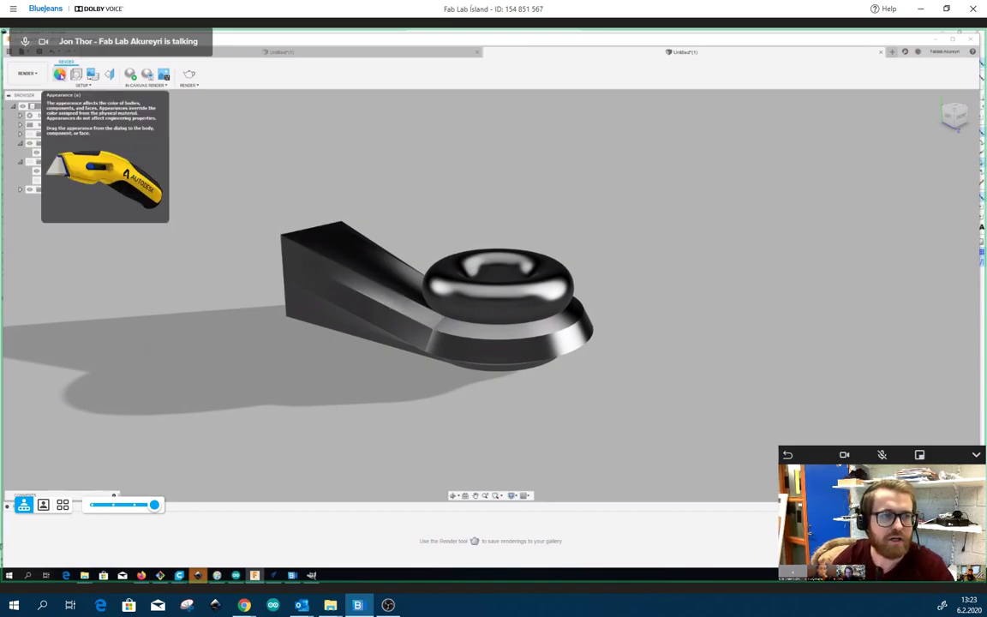
Apply the Aluminum - Anodized Glossy (Blue) appearance from the metal library to the whole joined body
click(59, 75)
drag(850, 142, 694, 139)
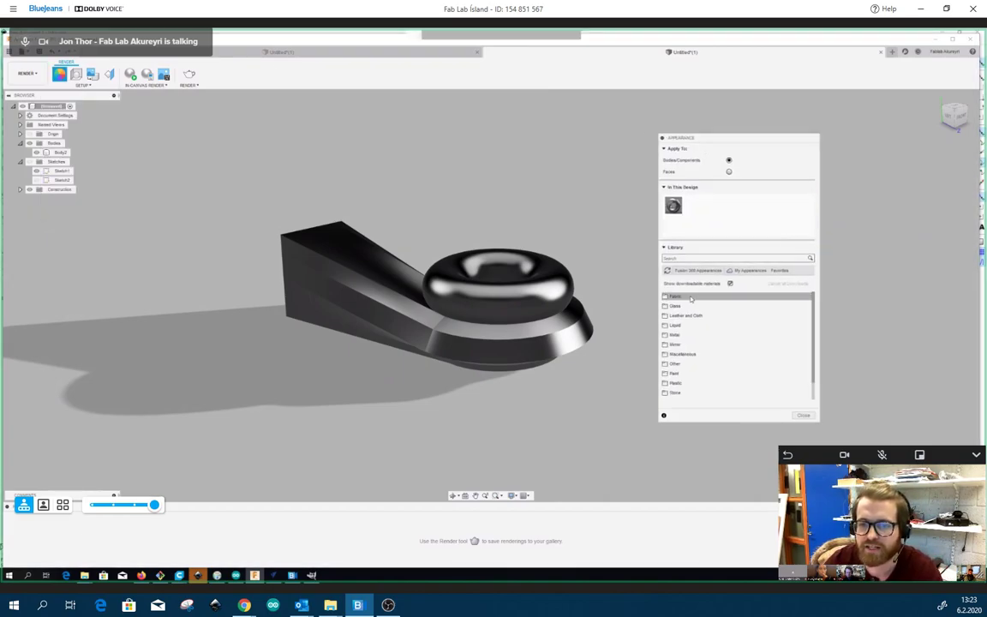
scroll(694, 366, down, 1)
scroll(699, 362, up, 1)
click(677, 334)
click(698, 344)
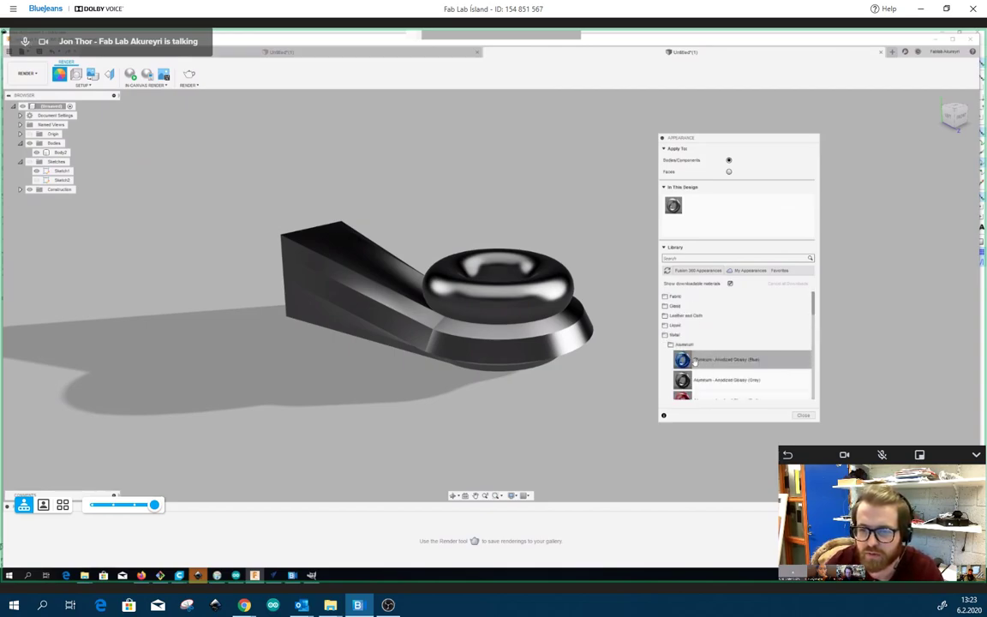
drag(716, 359, 494, 350)
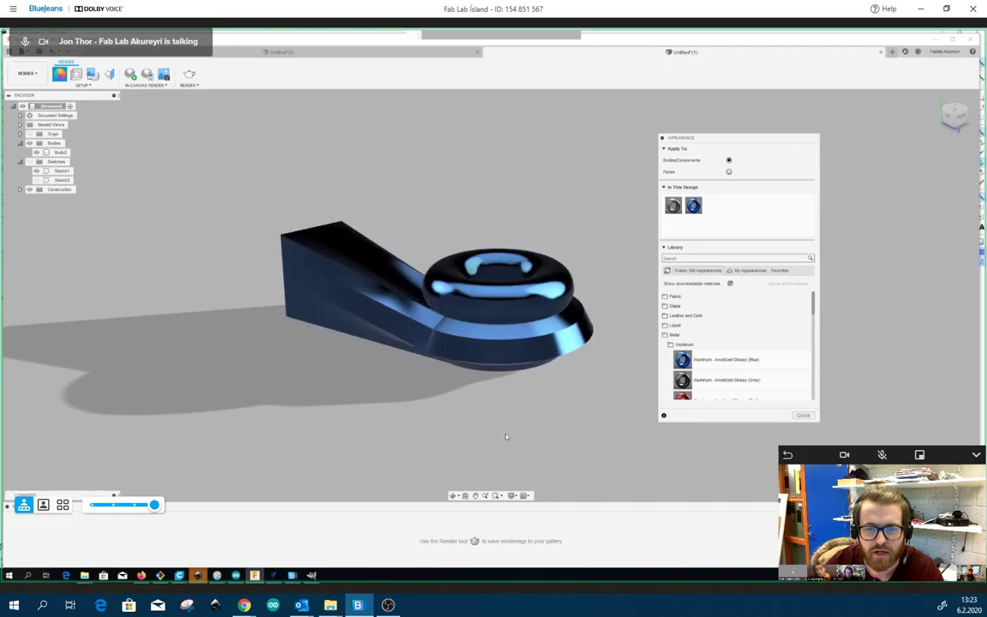
Run an in-canvas render of the blue body with the arm's rectangular end facing forward
scroll(506, 428, down, 2)
scroll(504, 420, up, 3)
scroll(497, 408, down, 4)
scroll(497, 408, up, 2)
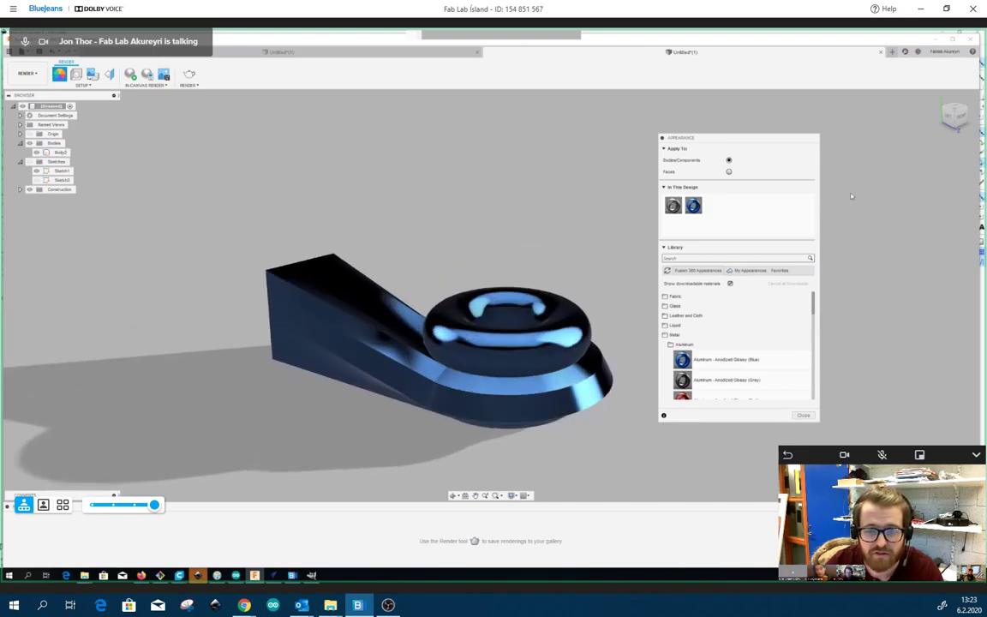
drag(733, 140, 879, 130)
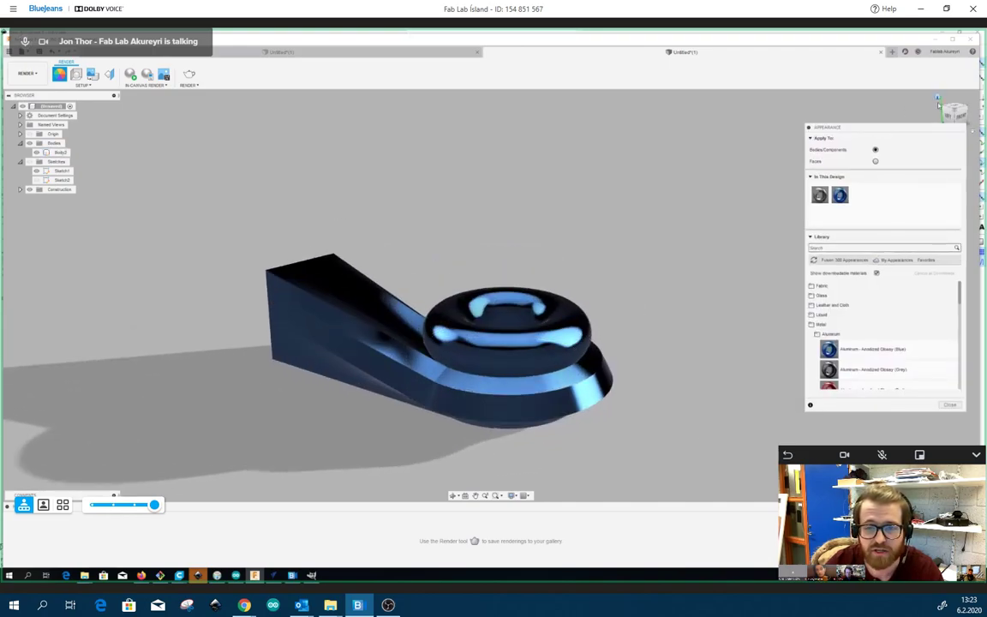
shift+middle_drag(490, 295, 606, 369)
scroll(613, 360, up, 3)
click(358, 292)
shift+middle_drag(357, 292, 469, 314)
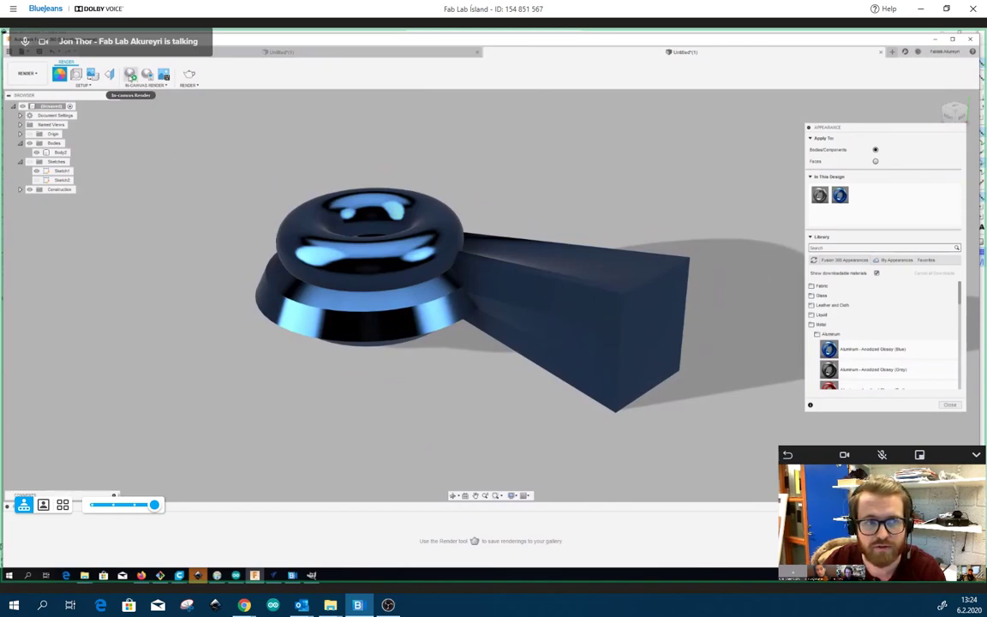
click(129, 74)
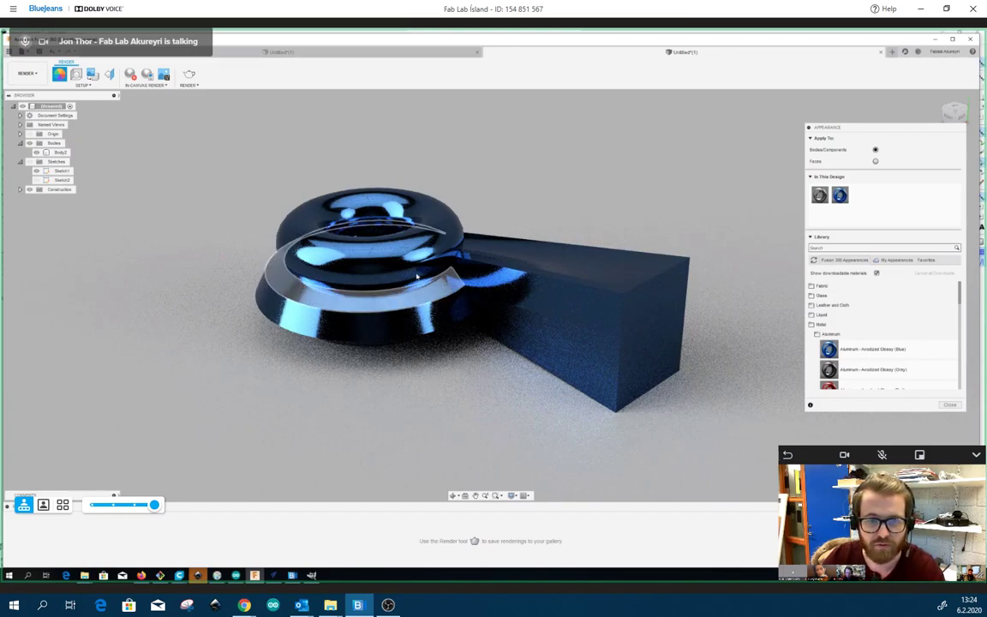
click(384, 343)
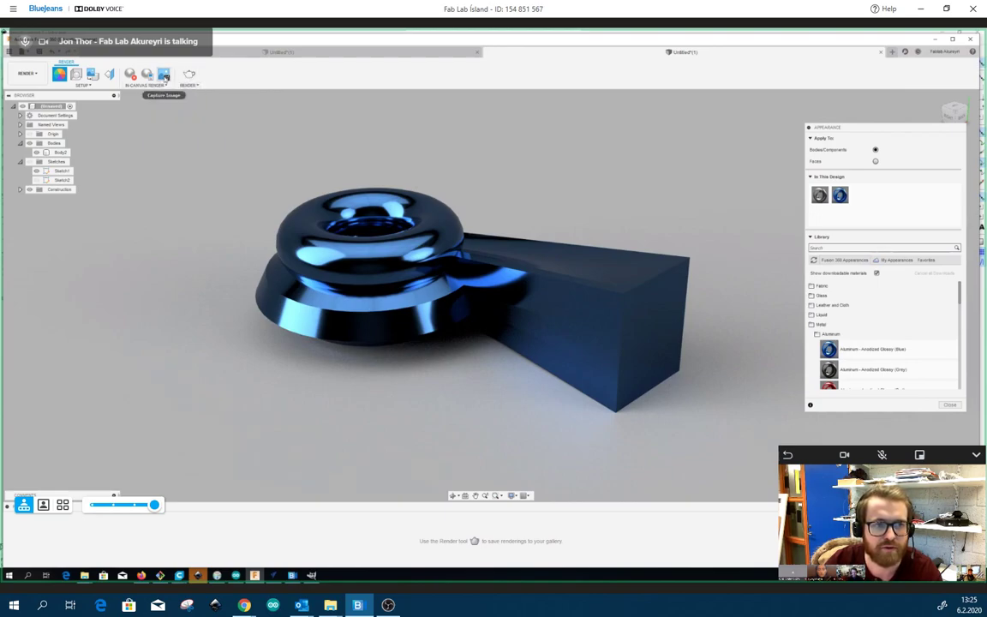
Try to capture the rendered view as a PNG image at the current document window size
click(164, 76)
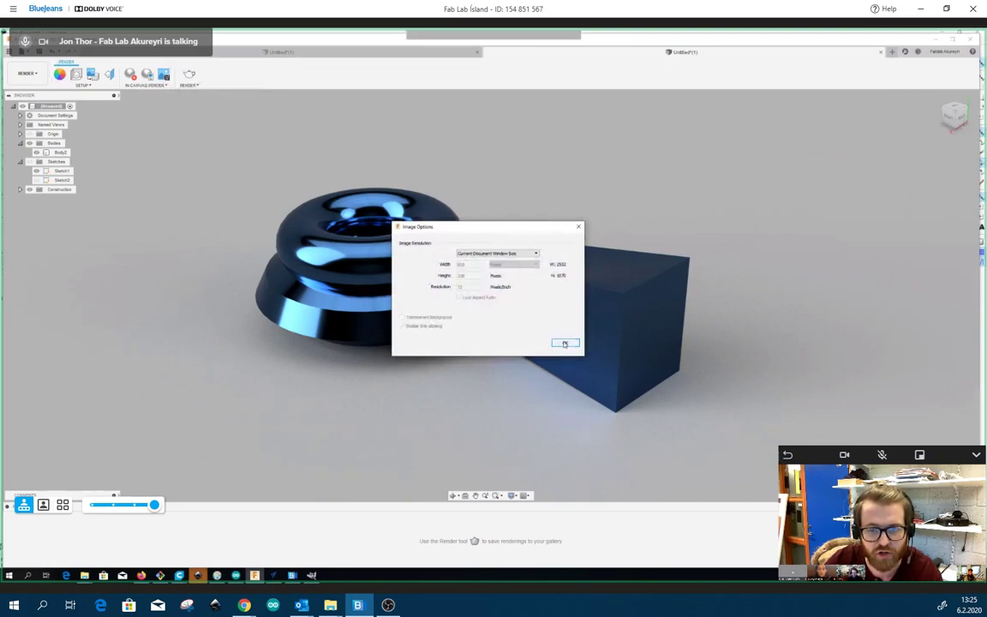
click(565, 343)
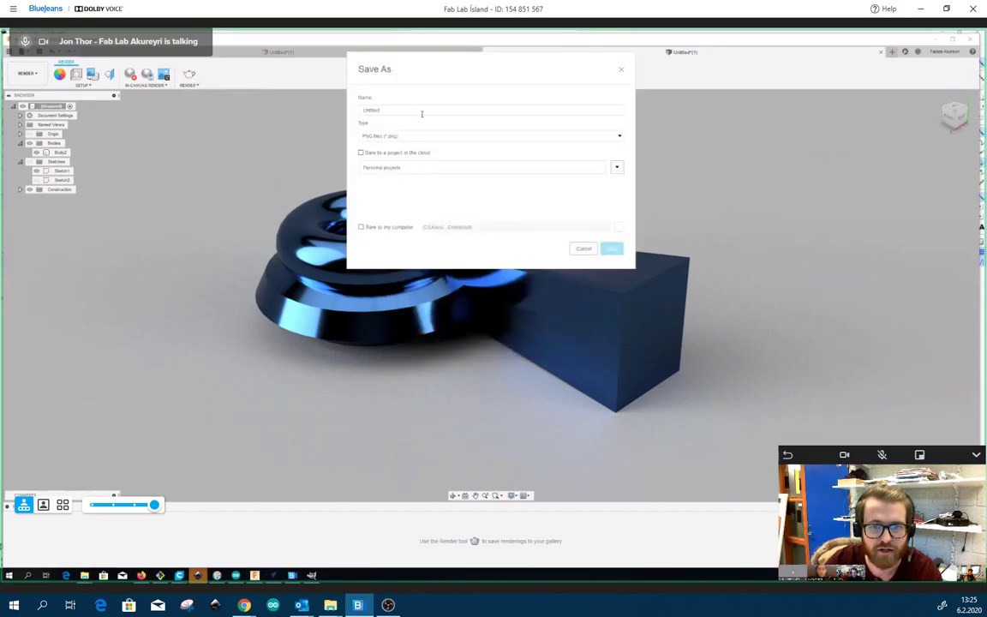
click(362, 228)
click(363, 230)
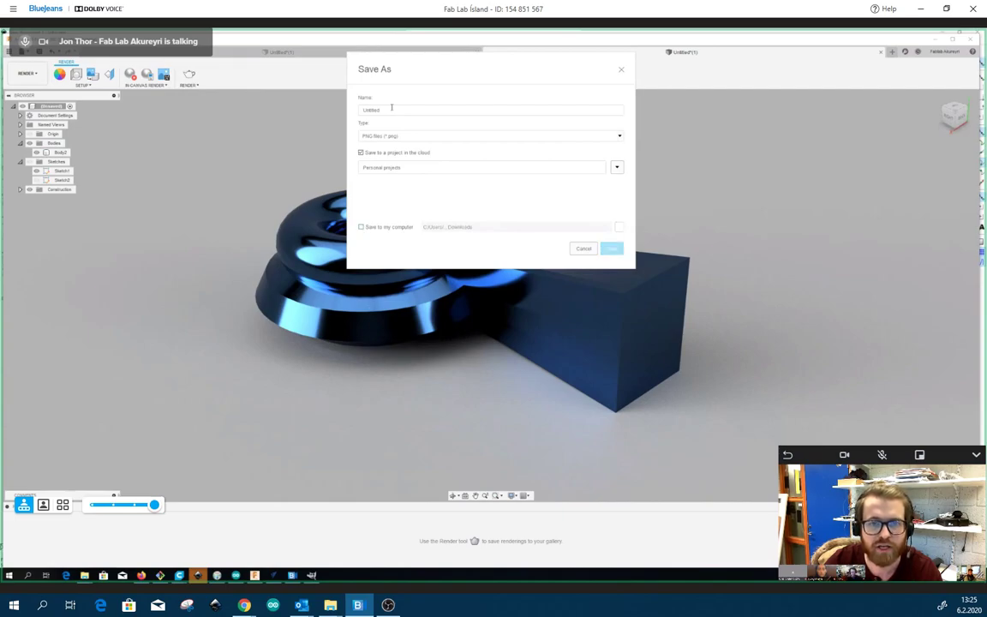
click(584, 249)
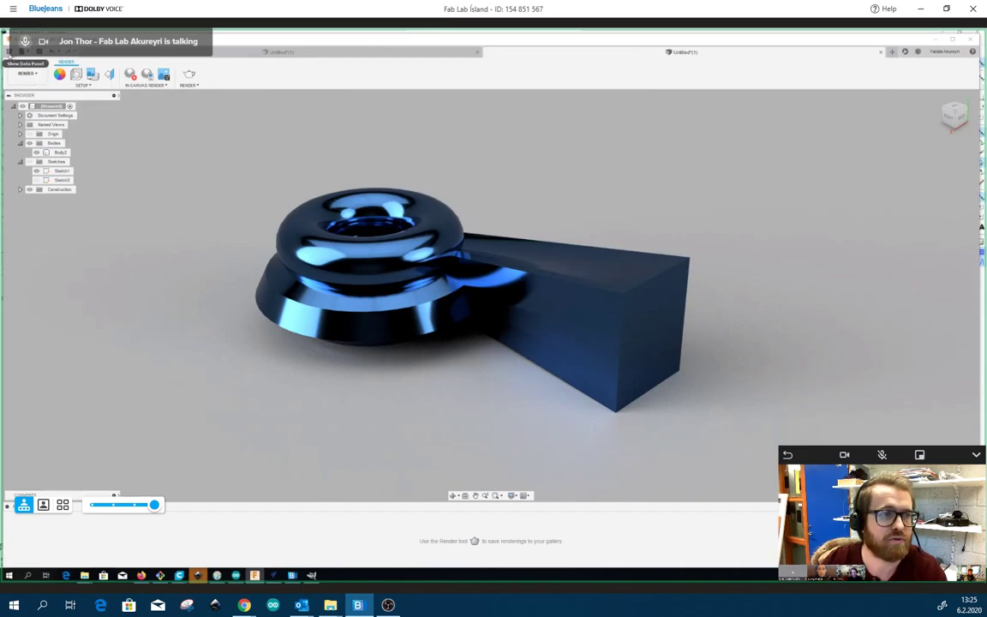
Look over the project list and stop the in-canvas render
click(21, 52)
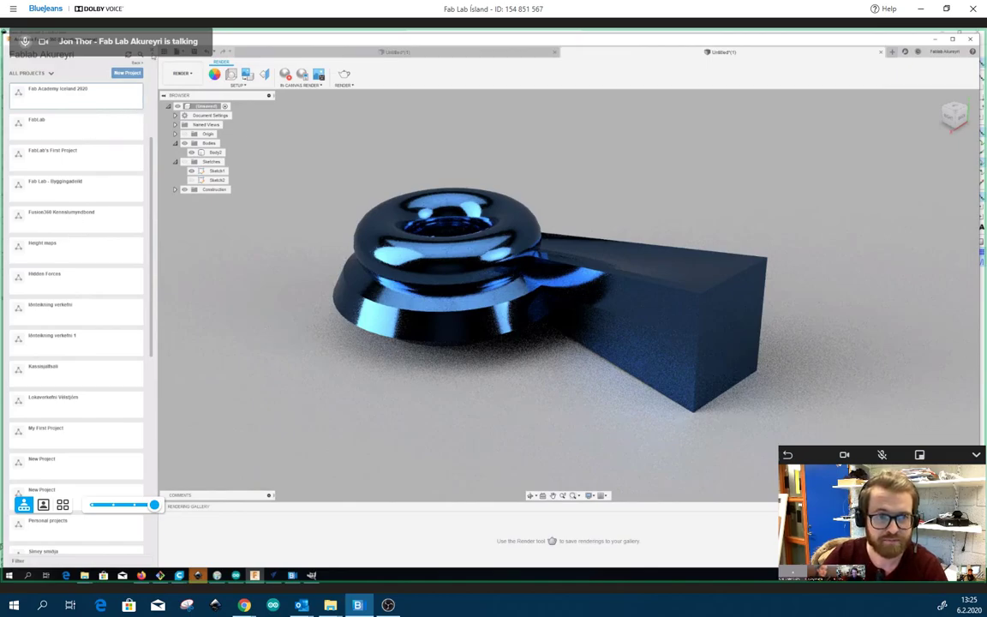
click(286, 74)
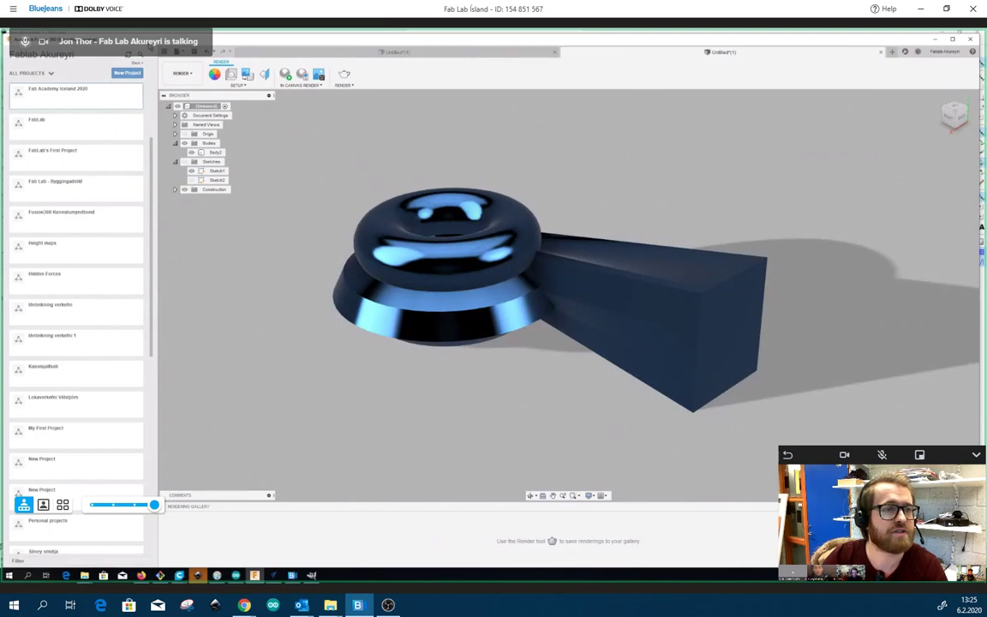
click(151, 52)
Switch to the Manufacture workspace and create a setup with the default box stock around the body
click(37, 78)
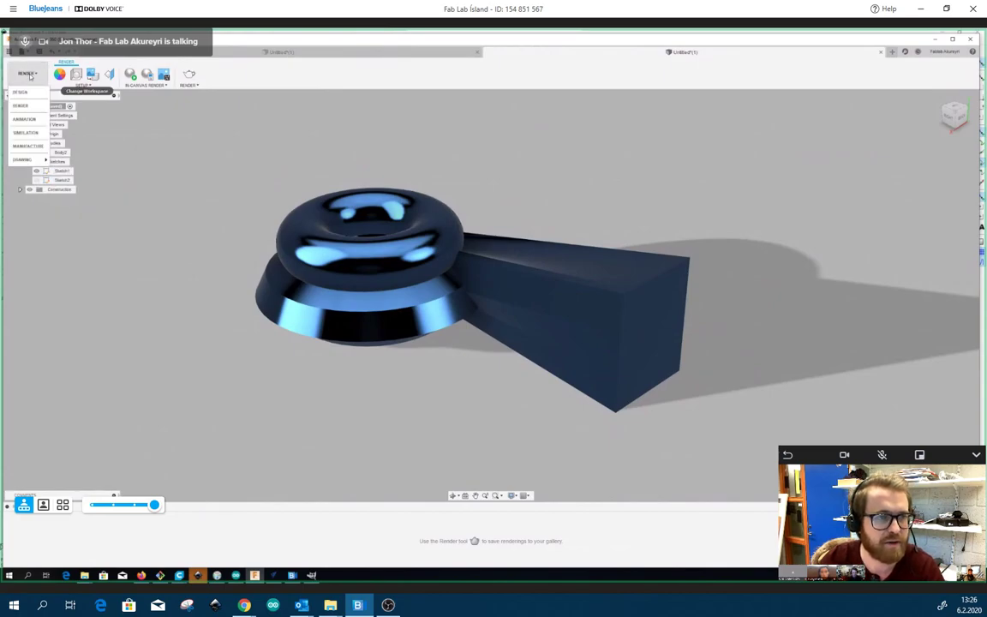
click(38, 145)
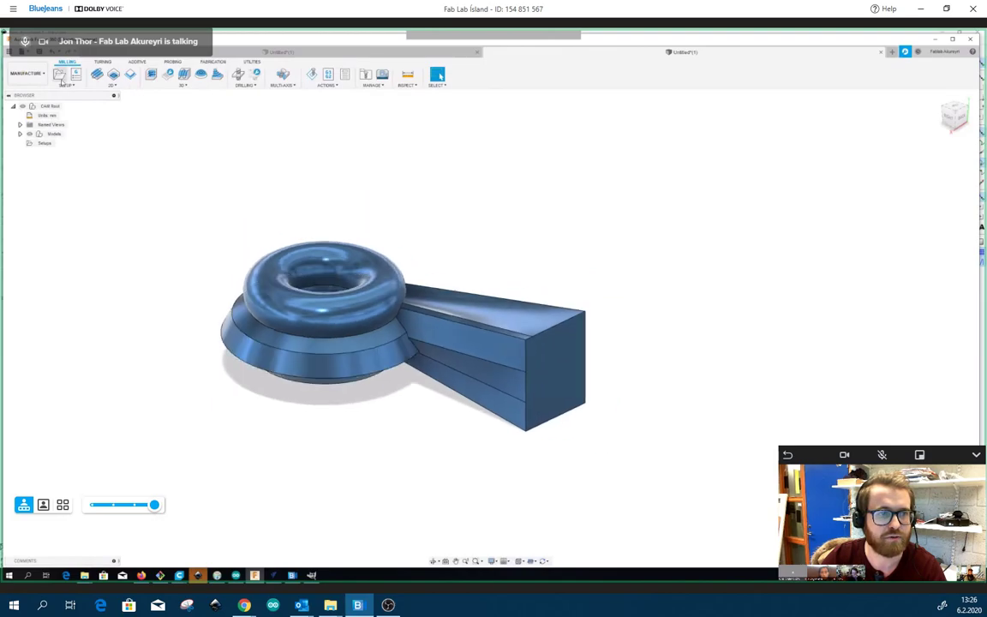
click(59, 75)
click(934, 288)
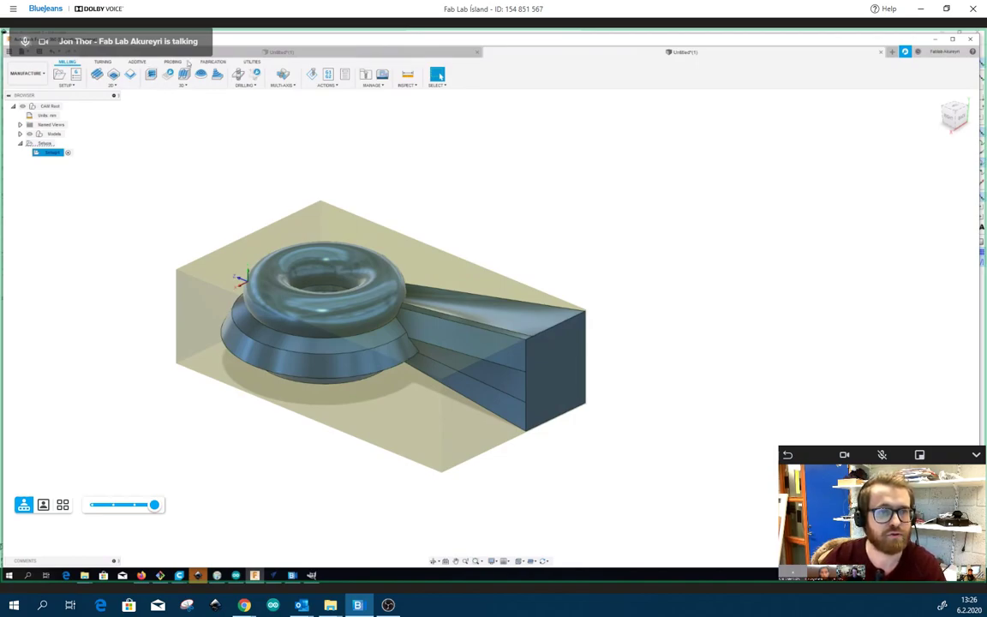
Look over the fabrication and milling tools, and return to the Design workspace
click(213, 62)
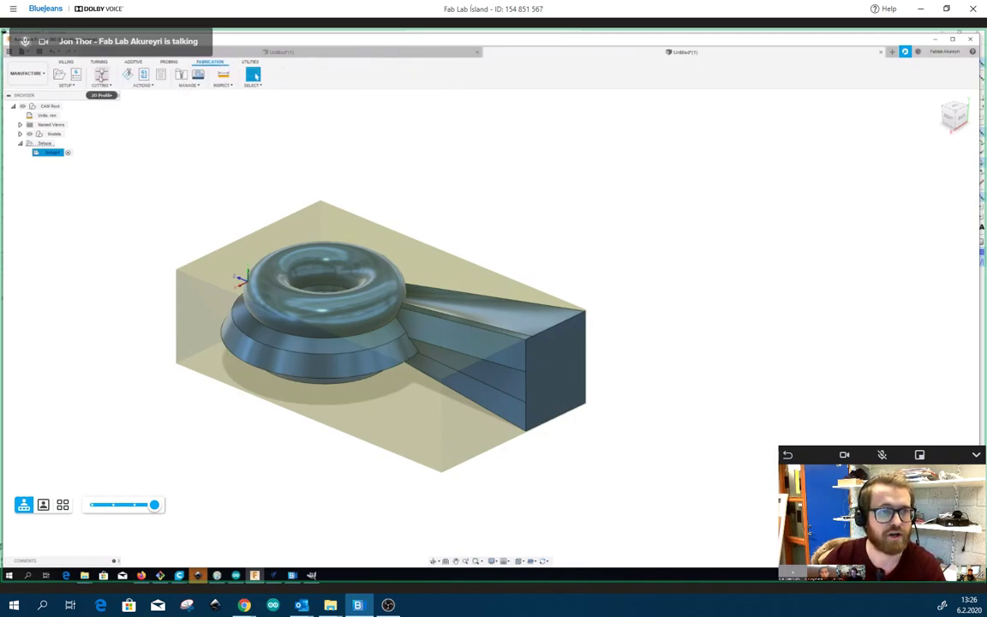
click(66, 61)
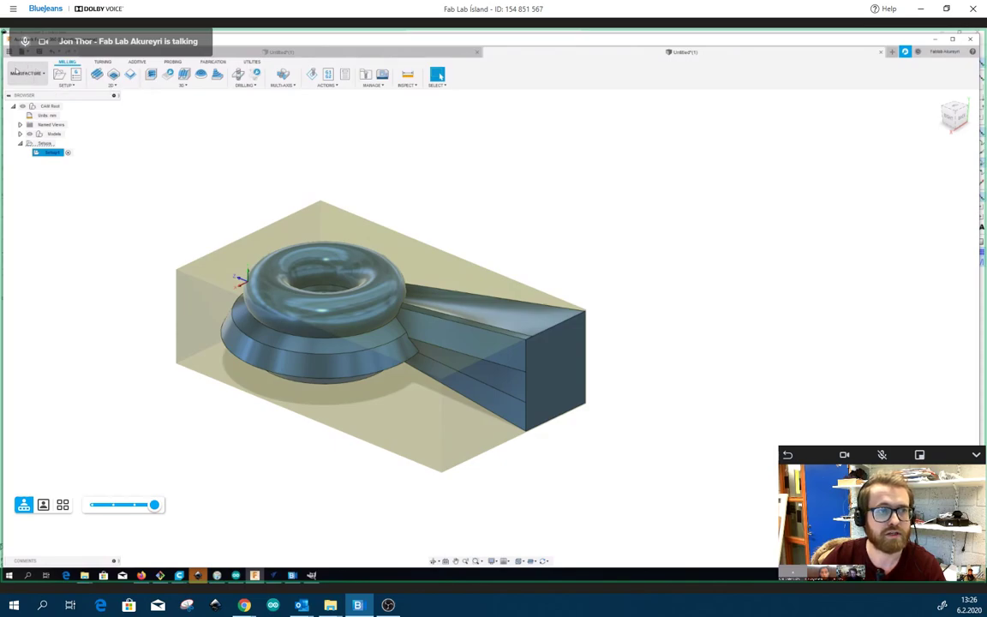
click(26, 73)
click(23, 92)
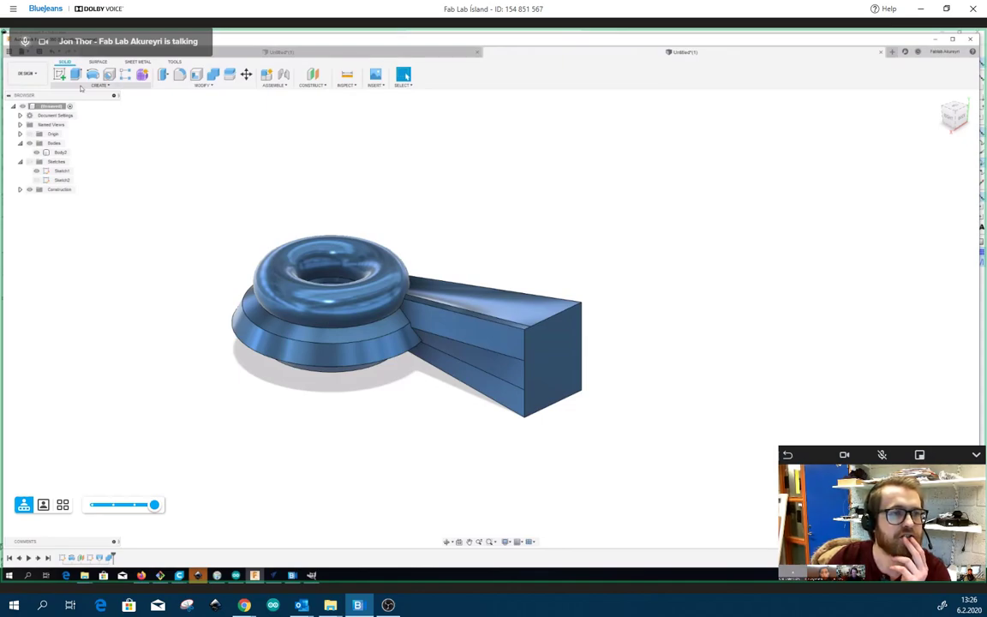
click(202, 85)
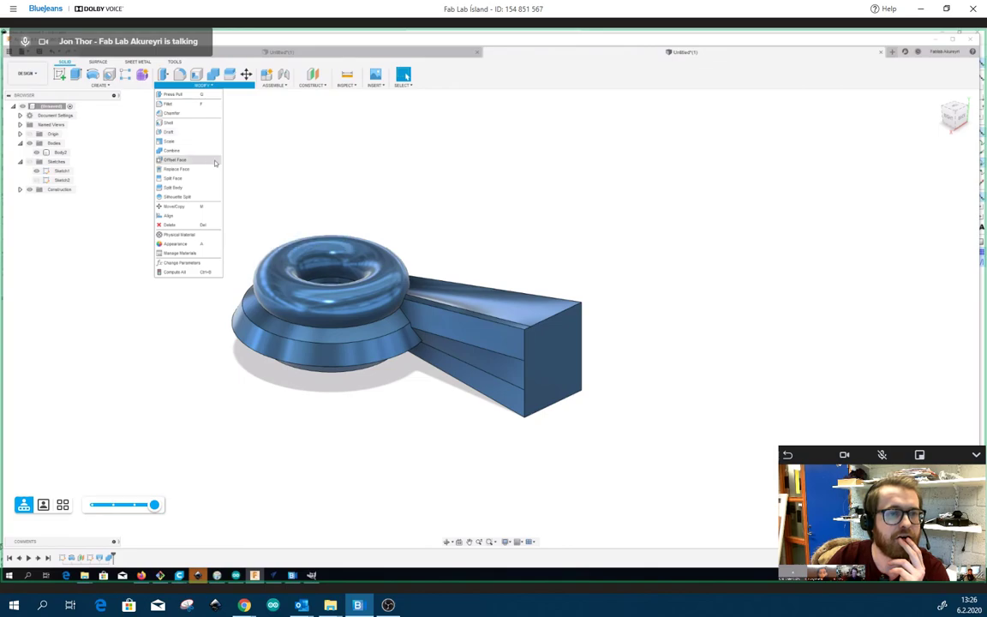
click(265, 188)
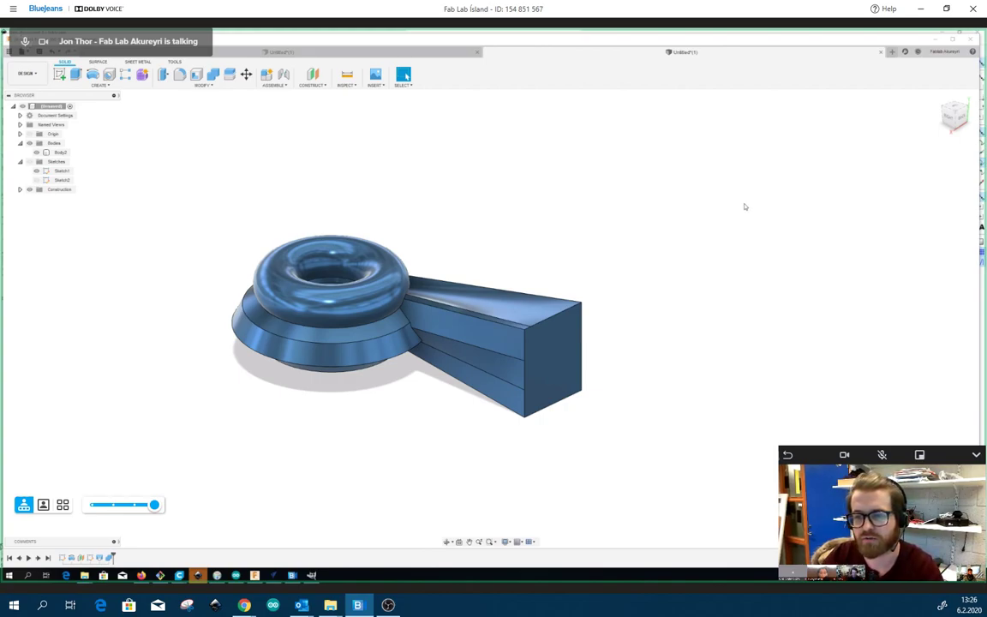
shift+middle_drag(304, 185, 278, 205)
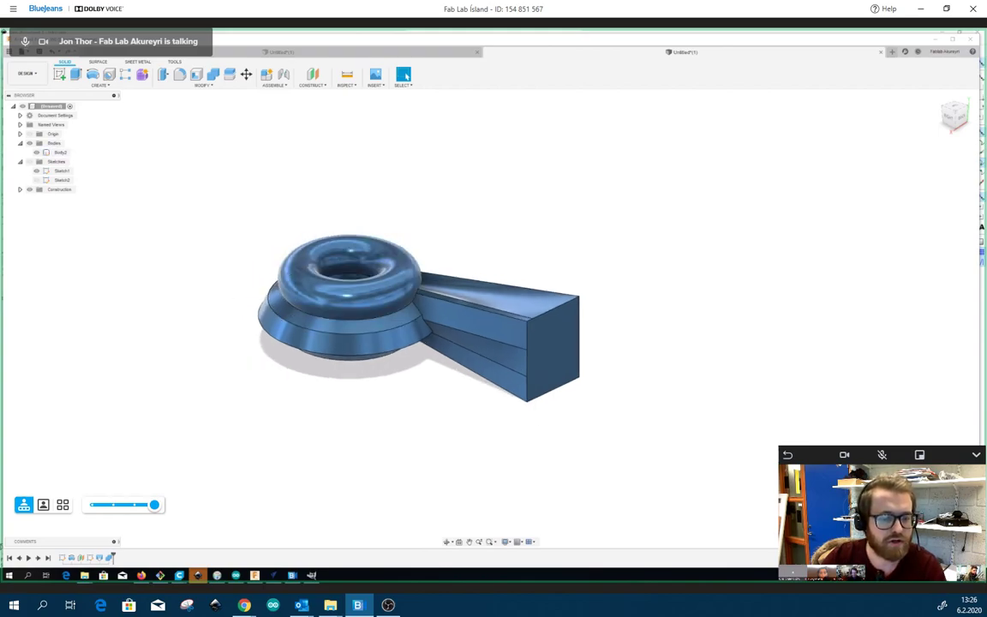